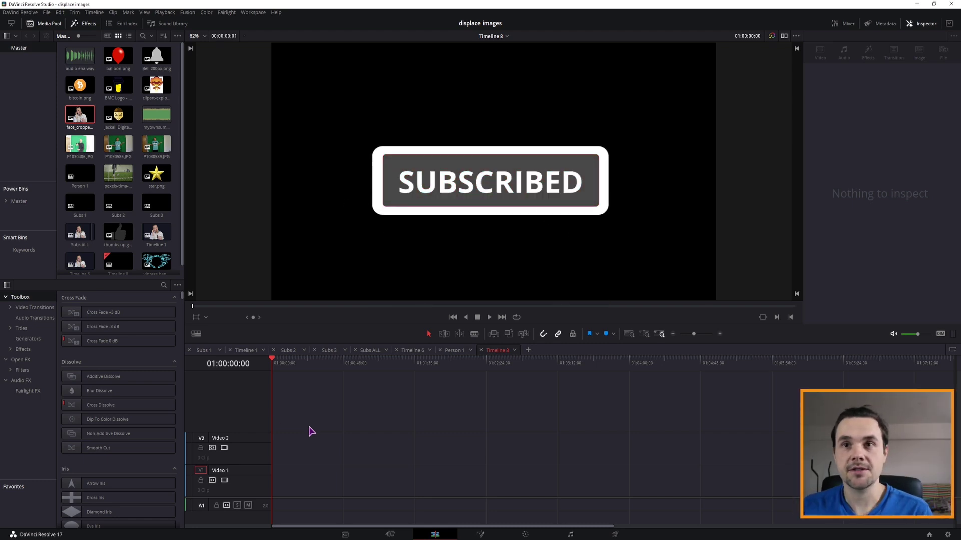
Place face_cropped.png on Video 2 and a Solid Color generator on Video 1 beneath it
{"action": "left_click_drag", "start_coordinate": [80, 114], "coordinate": [275, 458]}
{"action": "left_click", "coordinate": [163, 285]}
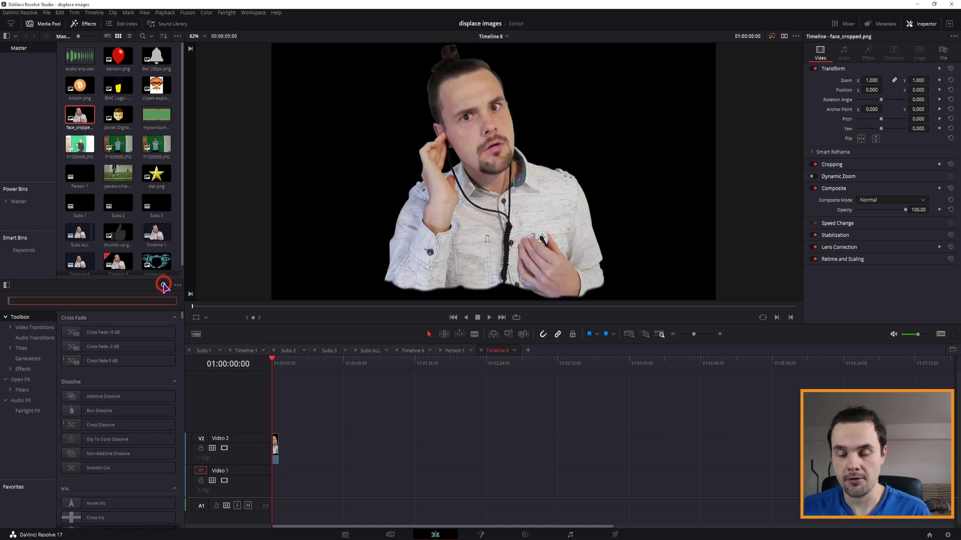
{"action": "type", "text": "soli"}
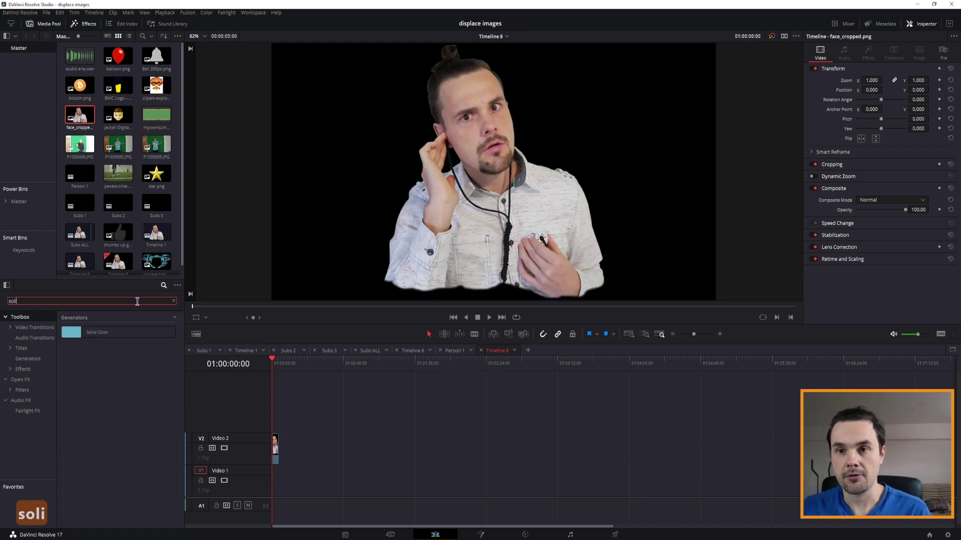
{"action": "left_click_drag", "start_coordinate": [97, 332], "coordinate": [277, 489]}
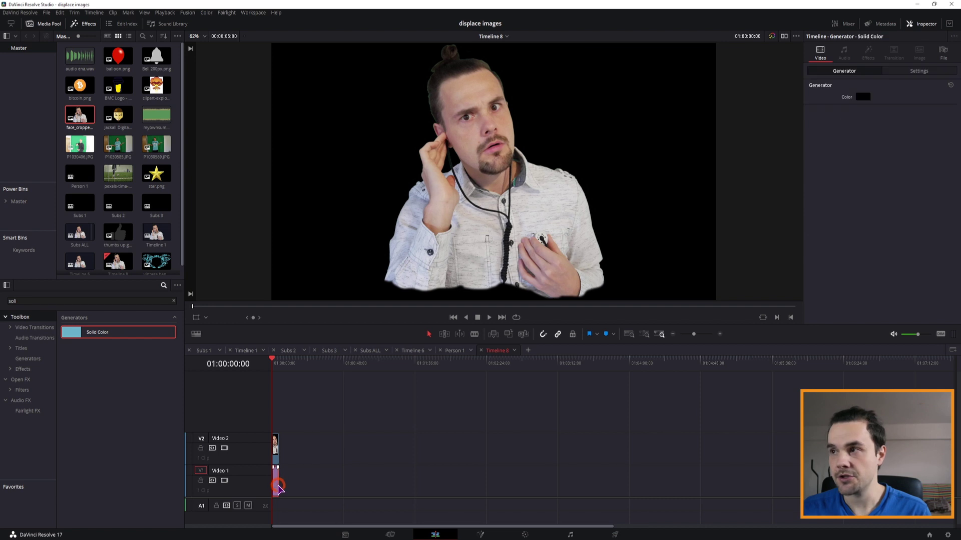
Set the Solid Color to green and open the clip on the Fusion page
{"action": "left_click", "coordinate": [865, 97]}
{"action": "left_click", "coordinate": [519, 208]}
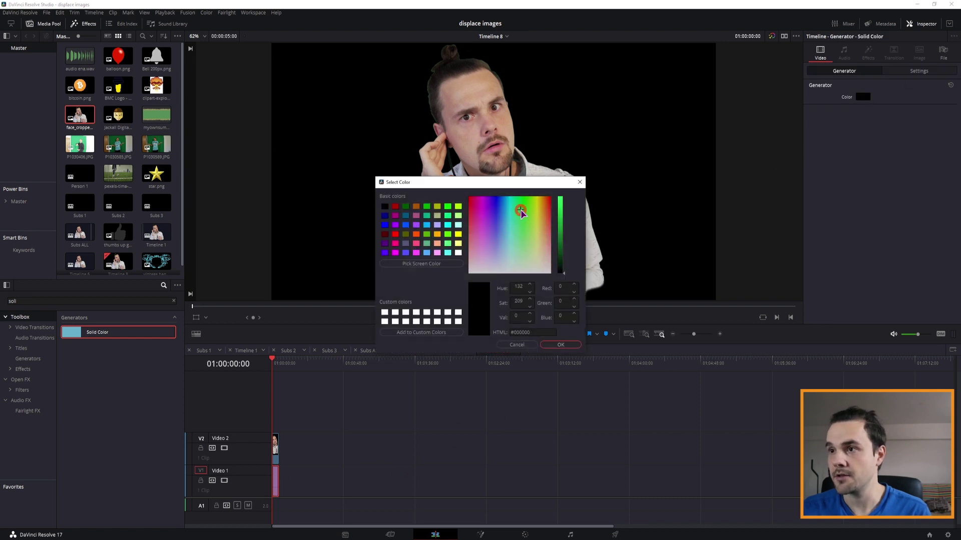
{"action": "left_click", "coordinate": [559, 212]}
{"action": "left_click", "coordinate": [342, 496]}
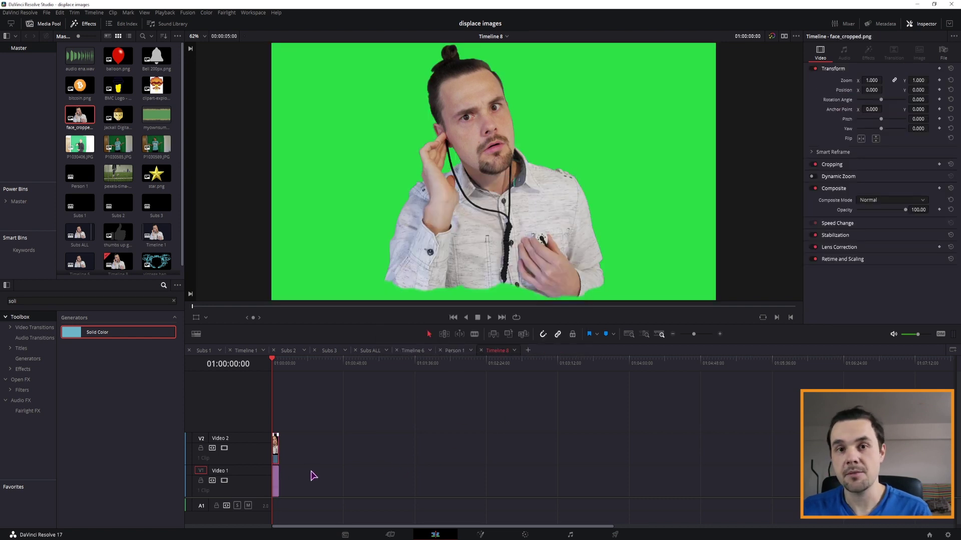
{"action": "left_click", "coordinate": [480, 535]}
Insert a Channel Booleans node between MediaIn1 and MediaOut1
{"action": "left_click_drag", "start_coordinate": [37, 412], "coordinate": [120, 412]}
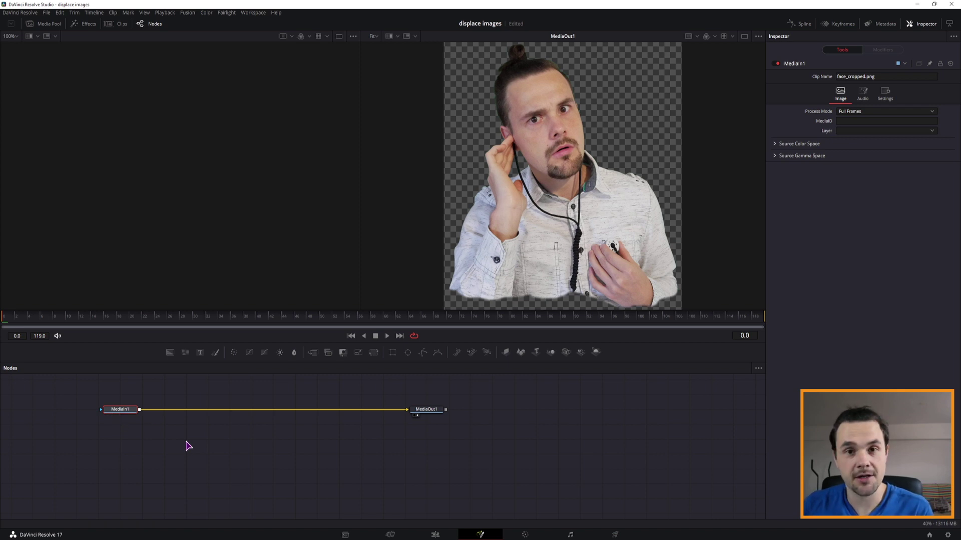
{"action": "key", "text": "ctrl+space"}
{"action": "type", "text": "bit"}
{"action": "type", "text": "chann"}
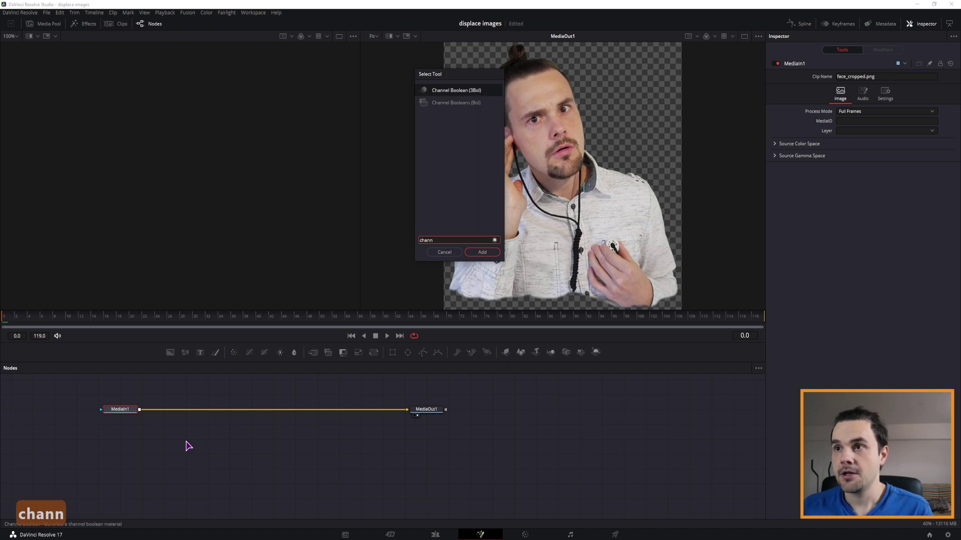
{"action": "left_click", "coordinate": [464, 103]}
{"action": "left_click", "coordinate": [481, 253]}
{"action": "left_click_drag", "start_coordinate": [168, 409], "coordinate": [205, 414]}
Paste copies of the Channel Booleans node and feed MediaIn1 into them
{"action": "key", "text": "ctrl+c"}
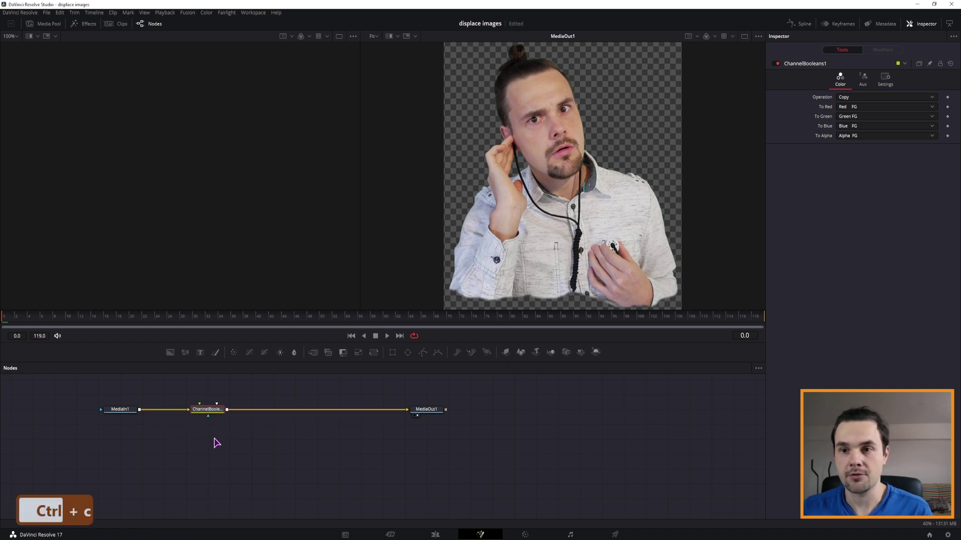
{"action": "left_click", "coordinate": [205, 432]}
{"action": "key", "text": "ctrl+v"}
{"action": "key", "text": "ctrl+v"}
{"action": "mouse_move", "coordinate": [188, 425]}
{"action": "left_mouse_down"}
{"action": "mouse_move", "coordinate": [141, 410]}
{"action": "mouse_move", "coordinate": [190, 440]}
{"action": "left_mouse_up"}
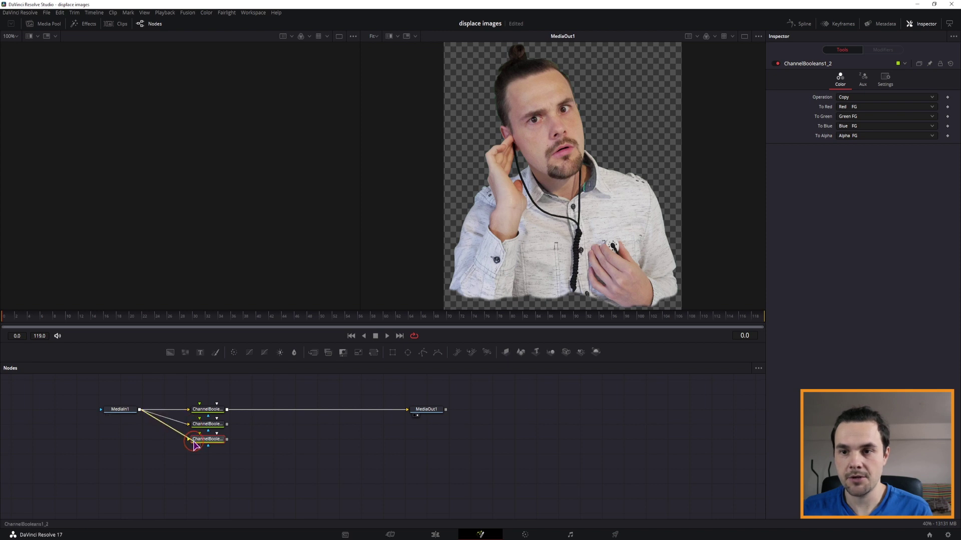
Rename the Channel Booleans nodes red, green and blue
{"action": "left_click", "coordinate": [212, 415]}
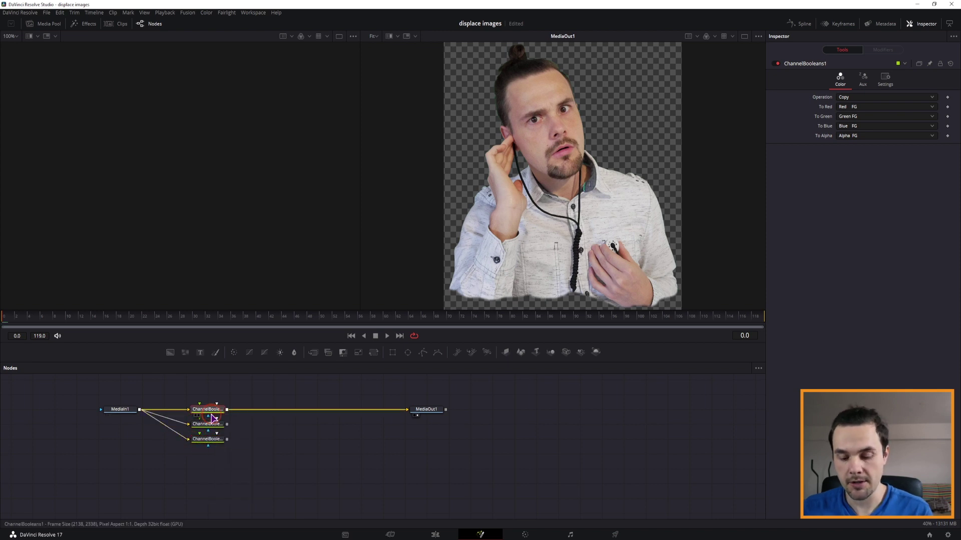
{"action": "key", "text": "F2"}
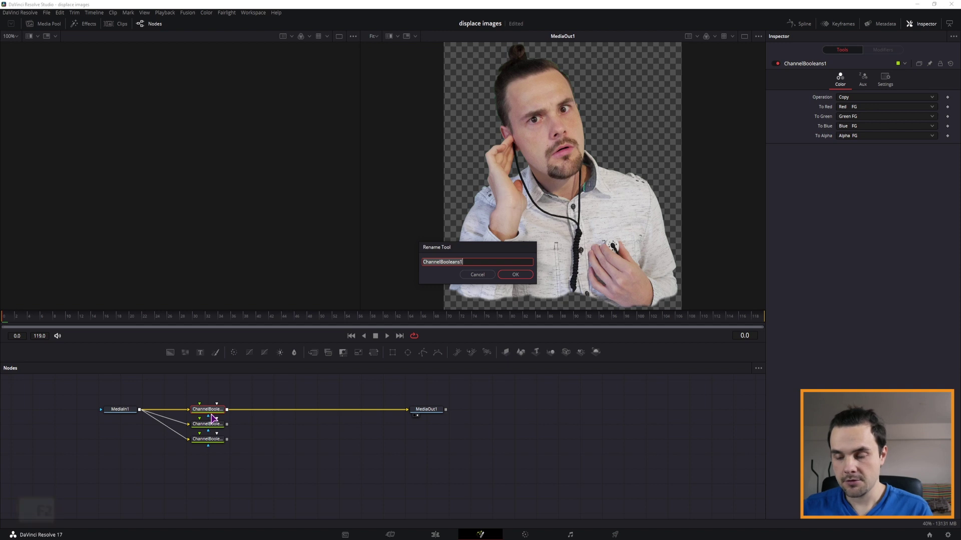
{"action": "type", "text": "red"}
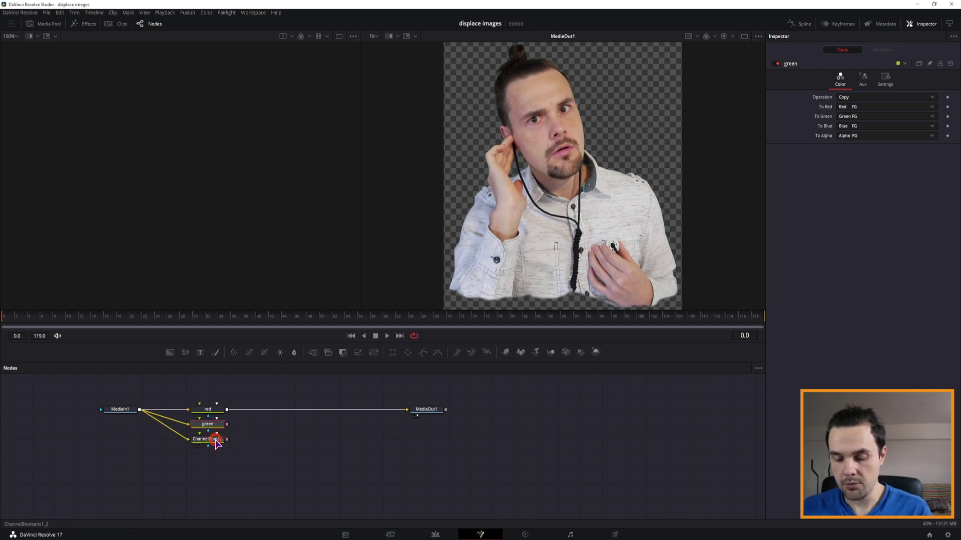
{"action": "left_click", "coordinate": [216, 443]}
{"action": "key", "text": "F2"}
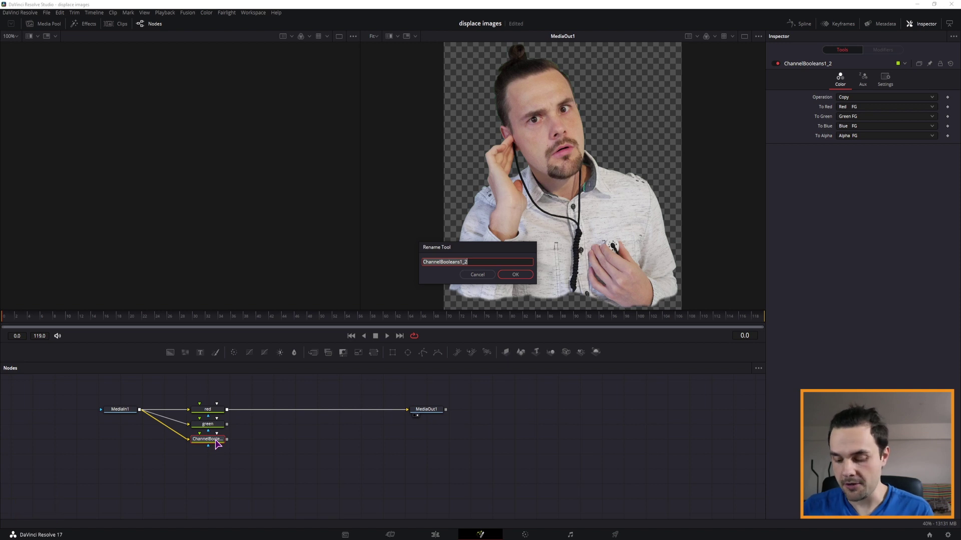
{"action": "type", "text": "blue"}
{"action": "key", "text": "Return"}
{"action": "left_click", "coordinate": [213, 412]}
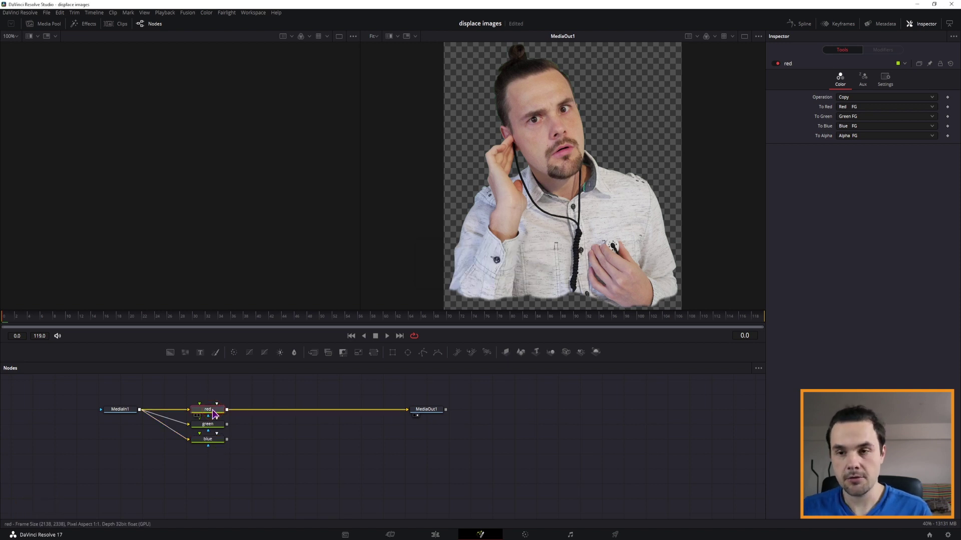
In the red node, set the green and blue outputs to Black
{"action": "key", "text": "1"}
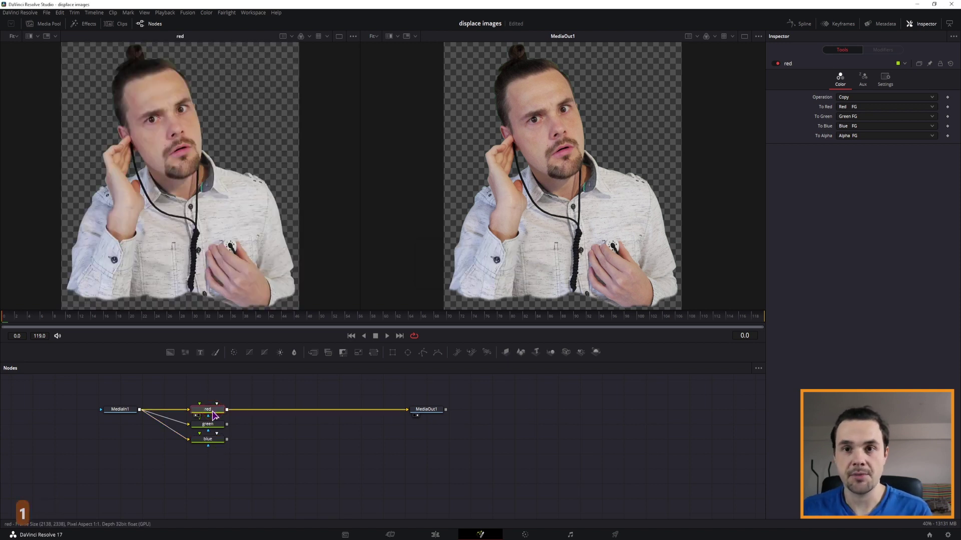
{"action": "left_click", "coordinate": [847, 116]}
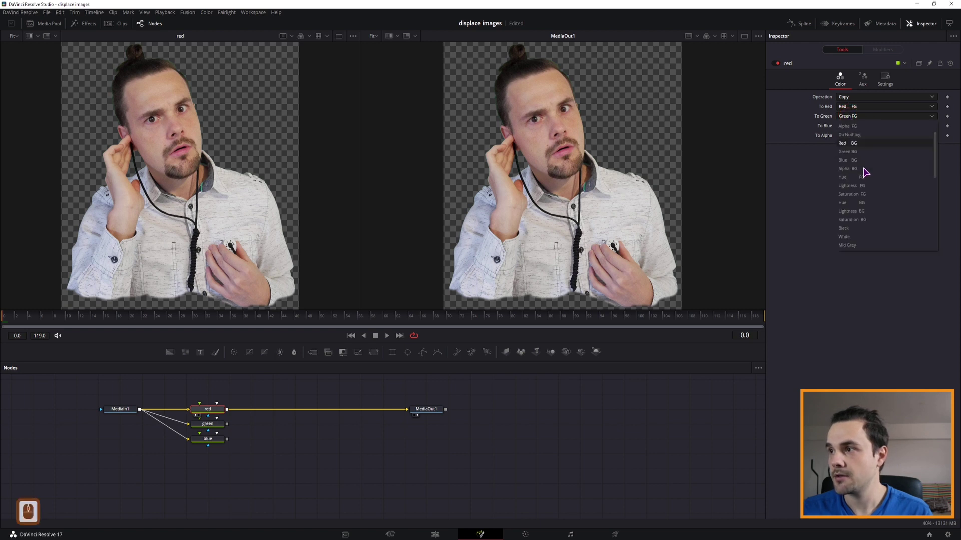
{"action": "left_click", "coordinate": [855, 159]}
{"action": "left_click", "coordinate": [851, 126]}
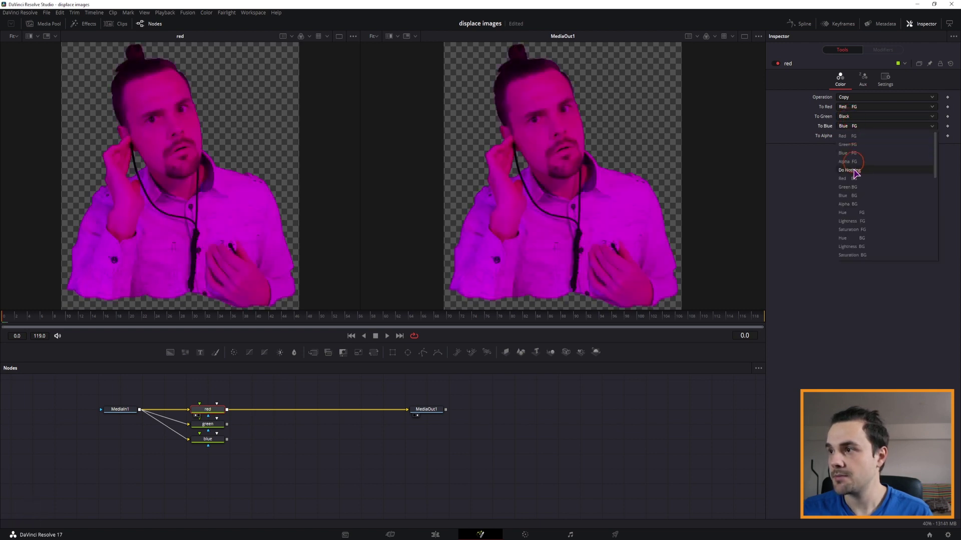
{"action": "left_click", "coordinate": [854, 238]}
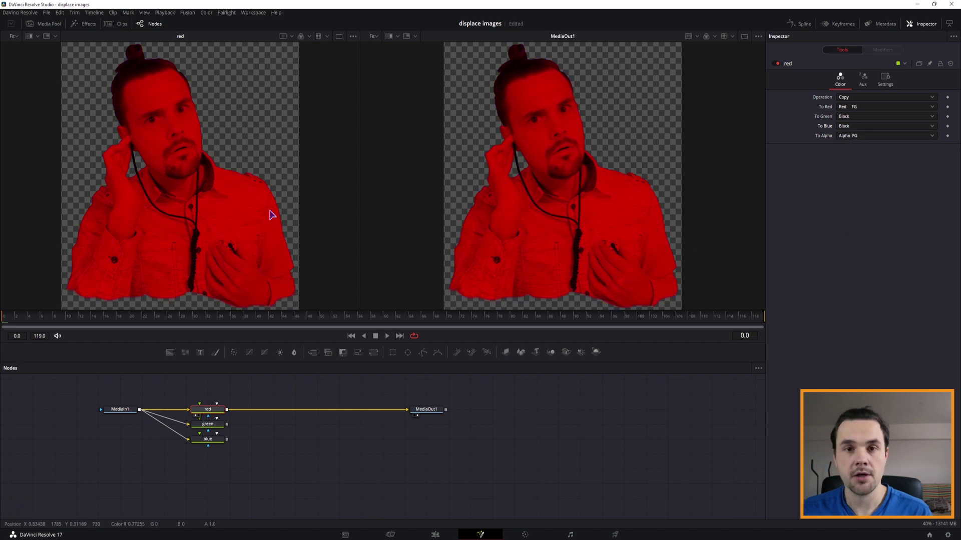
In the green node, set the red and blue outputs to Black
{"action": "left_click", "coordinate": [208, 425]}
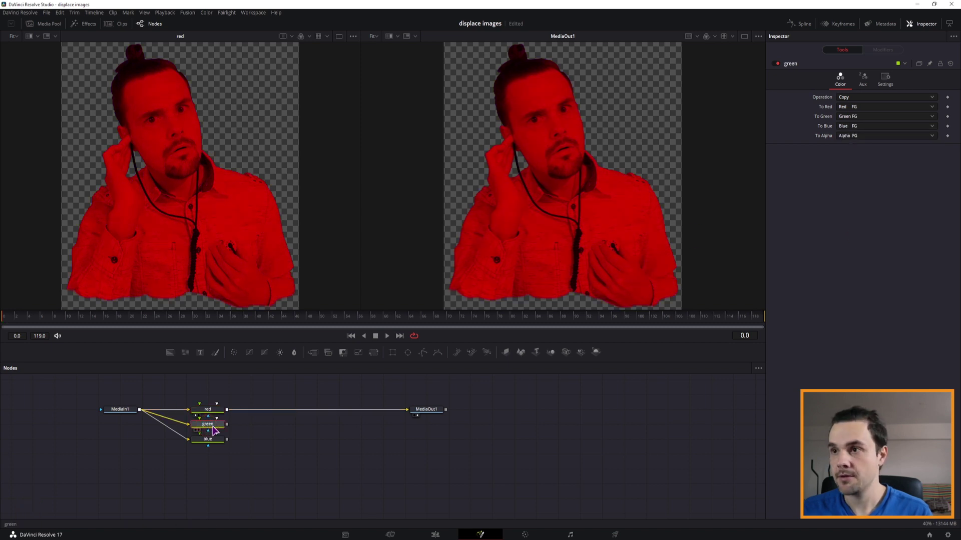
{"action": "key", "text": "1"}
{"action": "left_click", "coordinate": [858, 107]}
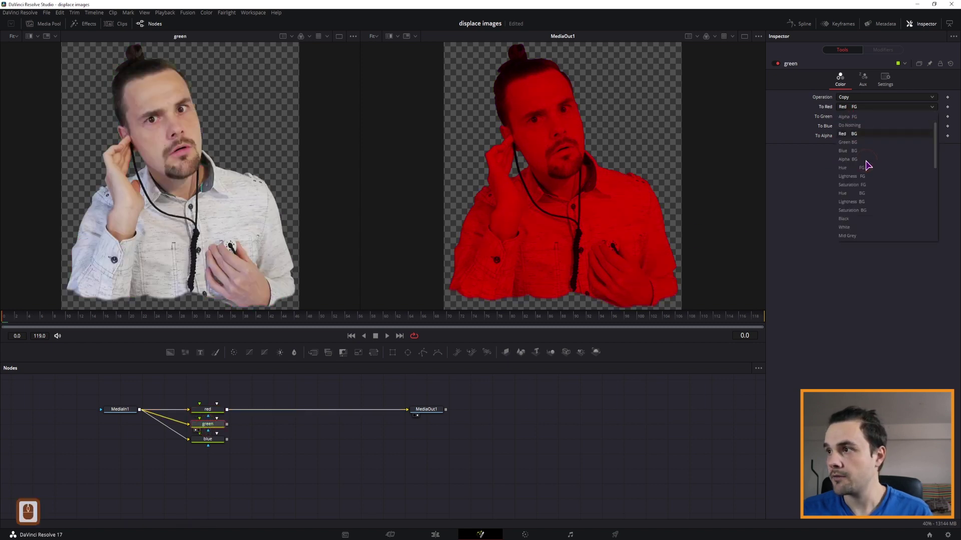
{"action": "left_click", "coordinate": [853, 220]}
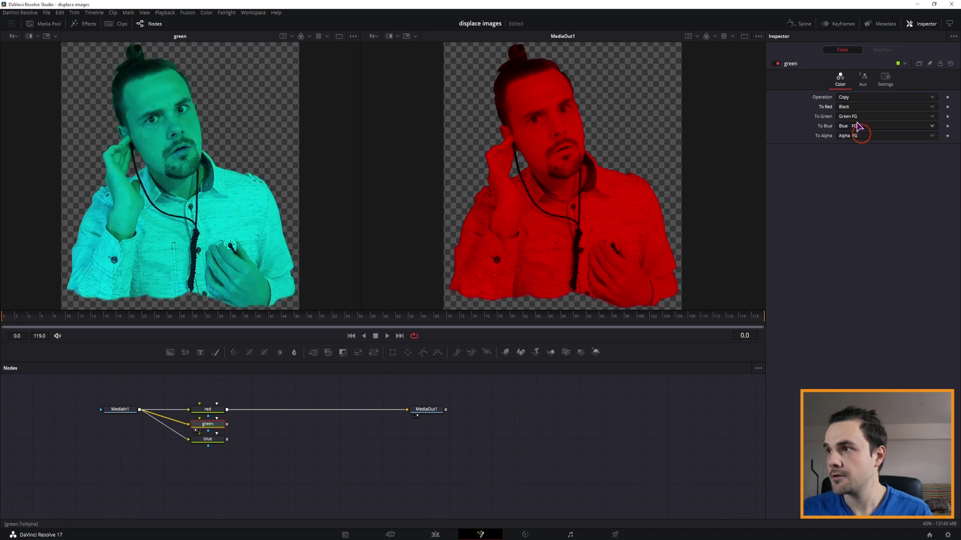
{"action": "left_click", "coordinate": [851, 126]}
{"action": "scroll", "coordinate": [861, 238], "scroll_direction": "down", "scroll_amount": 3}
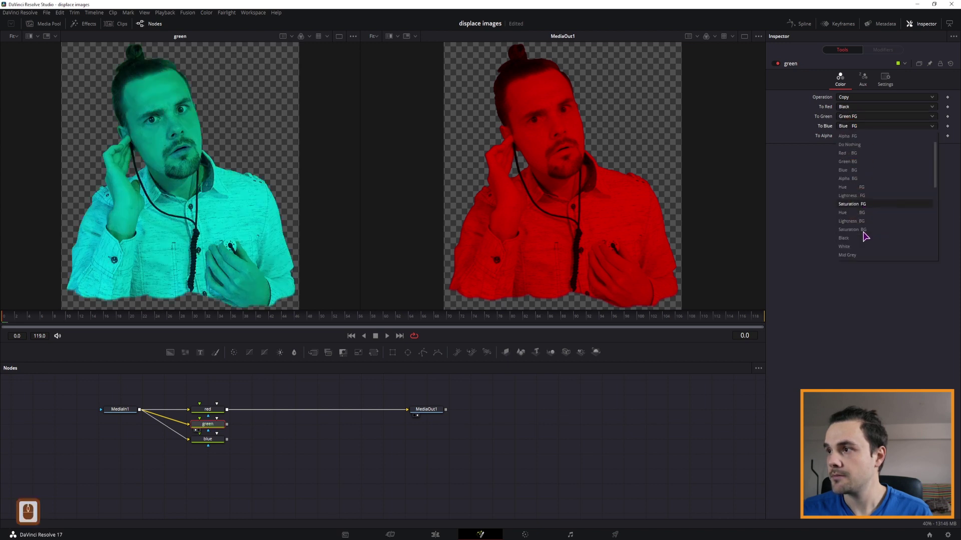
{"action": "left_click", "coordinate": [847, 239]}
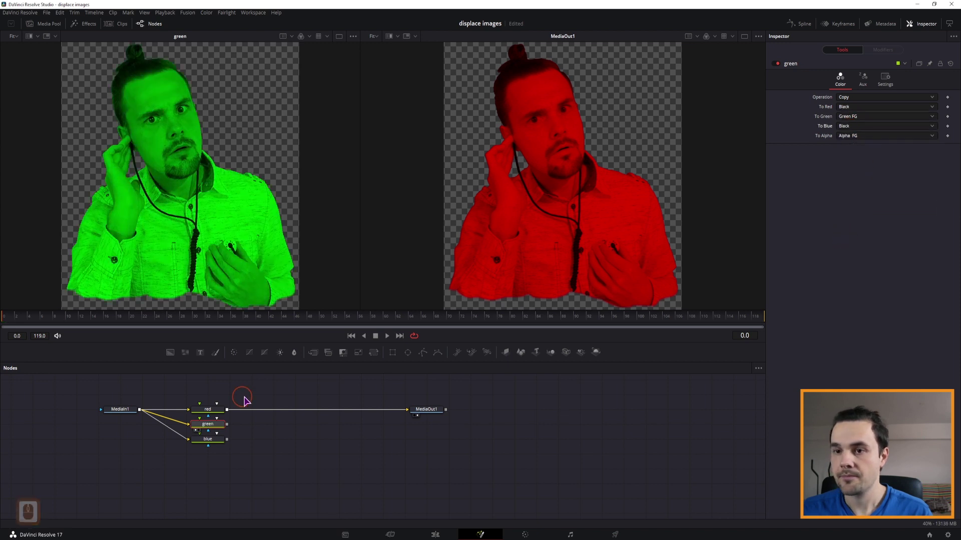
In the blue node, set the red and green outputs to Black
{"action": "left_click", "coordinate": [208, 440]}
{"action": "key", "text": "1"}
{"action": "left_click", "coordinate": [853, 107]}
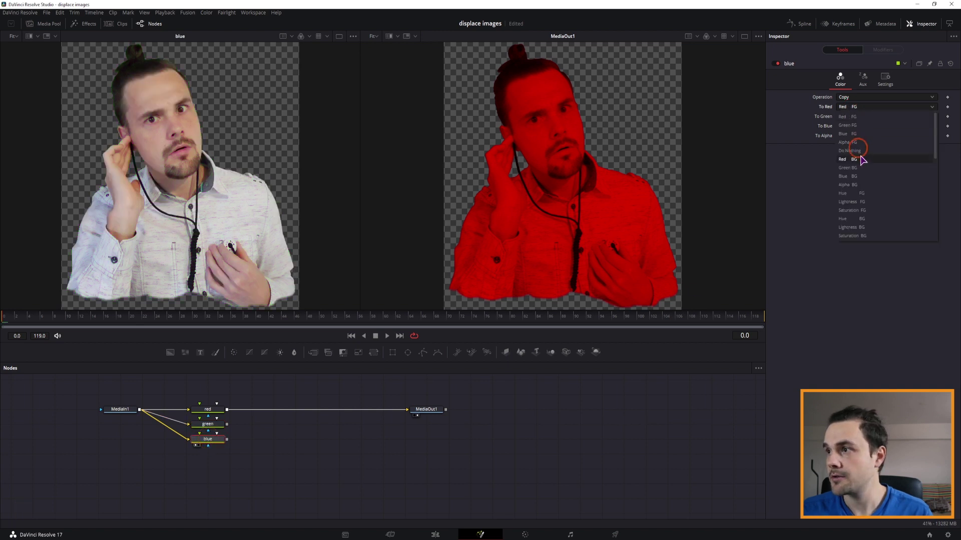
{"action": "scroll", "coordinate": [847, 225], "scroll_direction": "down", "scroll_amount": 3}
{"action": "left_click", "coordinate": [848, 234]}
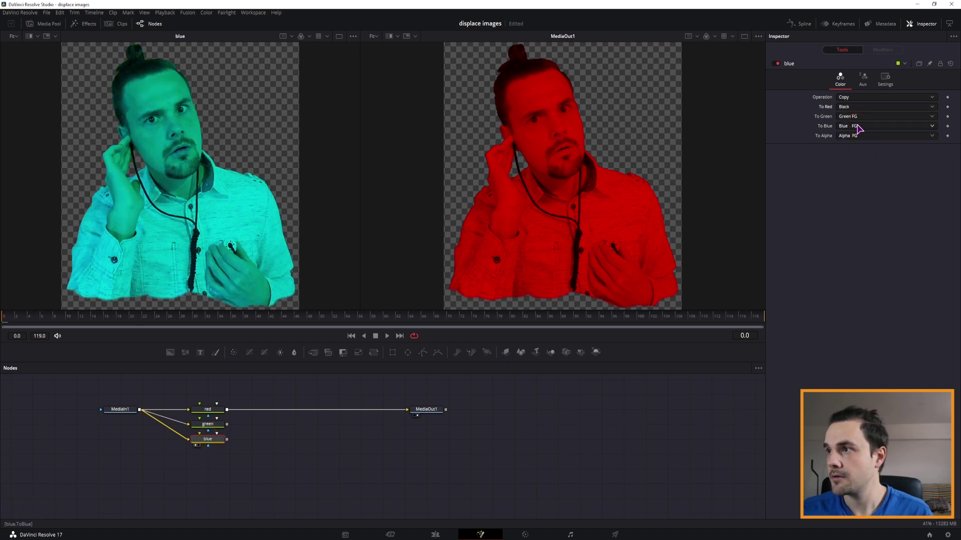
{"action": "left_click", "coordinate": [856, 116]}
{"action": "left_click", "coordinate": [832, 236]}
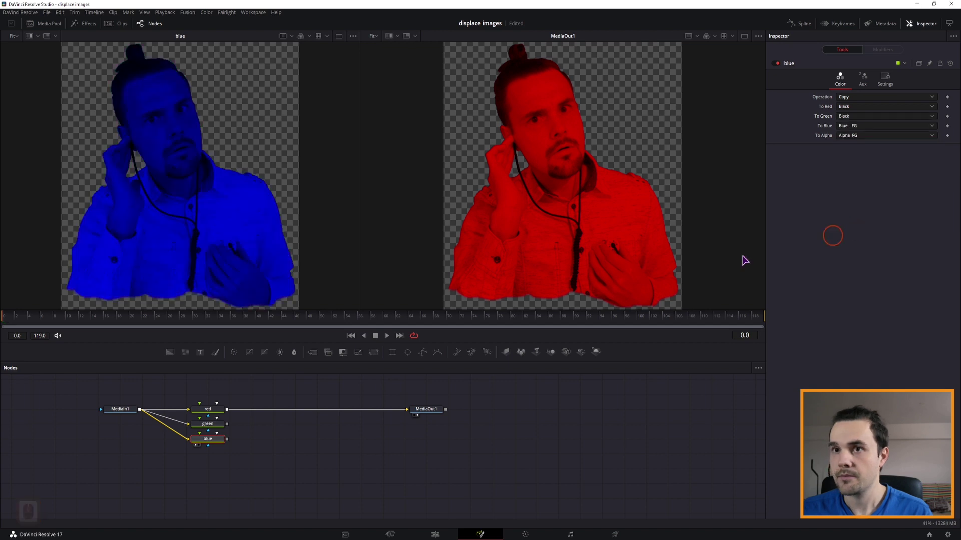
Check the green and red nodes' isolated channels in the viewer
{"action": "left_click", "coordinate": [204, 426]}
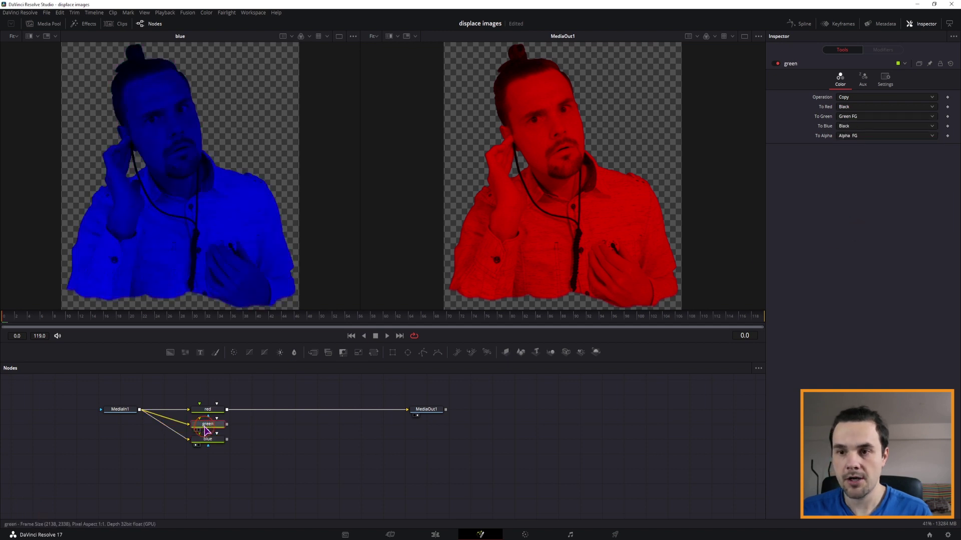
{"action": "key", "text": "1"}
{"action": "left_click", "coordinate": [213, 409]}
{"action": "key", "text": "1"}
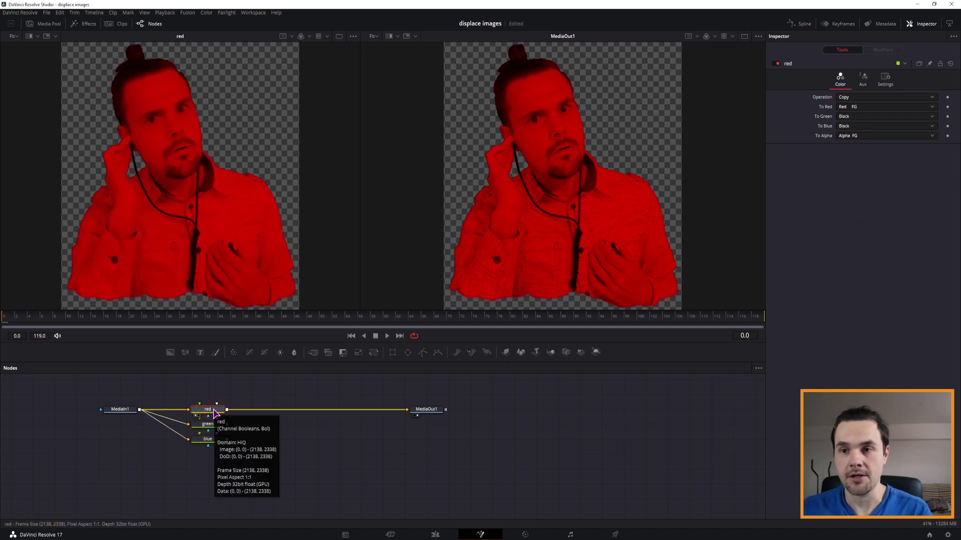
{"action": "left_click", "coordinate": [208, 412]}
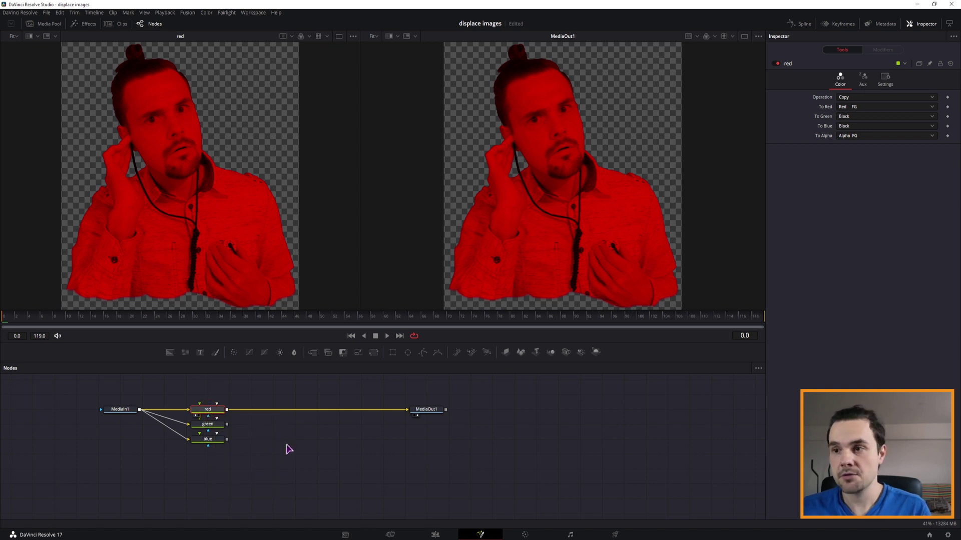
{"action": "left_click", "coordinate": [332, 444]}
{"action": "left_click", "coordinate": [297, 378]}
Insert a Transform node after red and reset its Center to 0.5
{"action": "left_click_drag", "start_coordinate": [374, 353], "coordinate": [267, 412]}
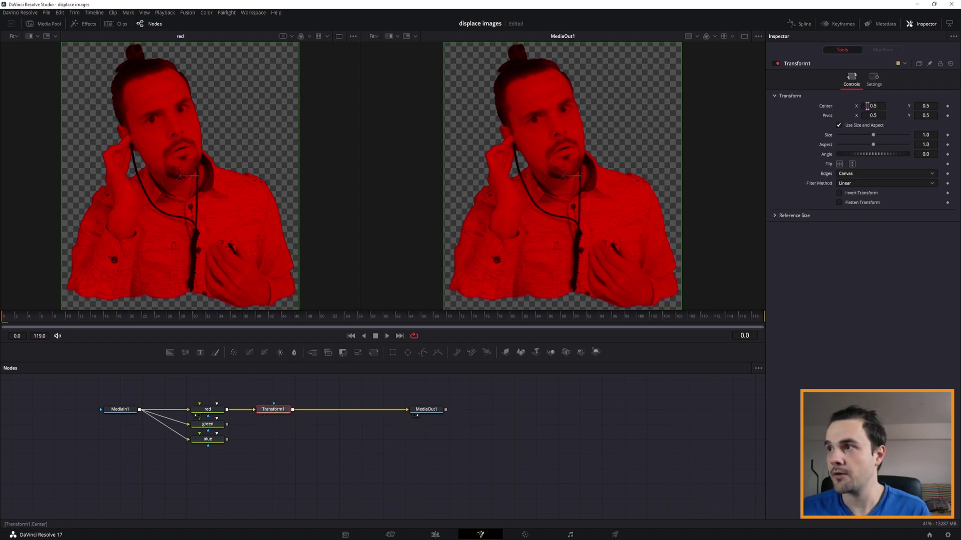
{"action": "left_click_drag", "start_coordinate": [873, 106], "coordinate": [830, 114]}
{"action": "double_click", "coordinate": [826, 106]}
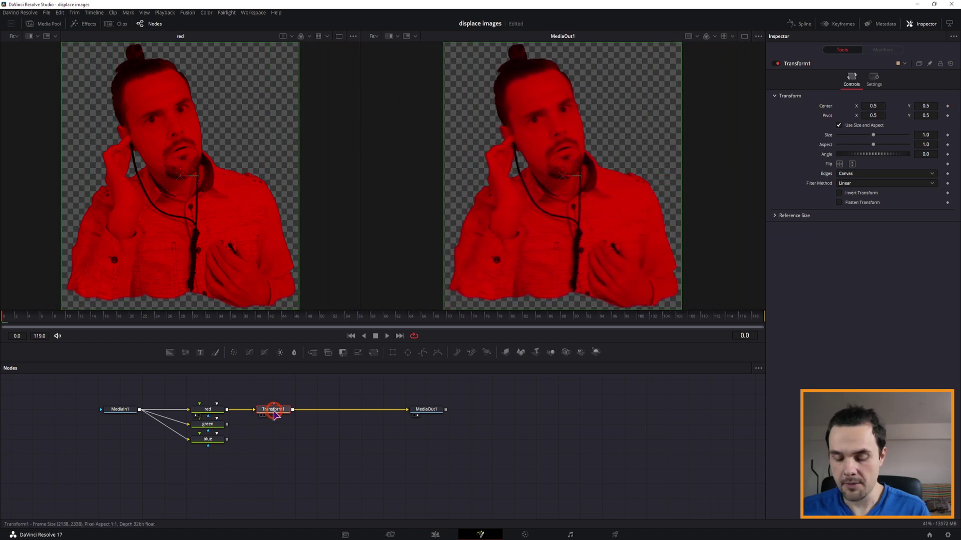
Paste two Transform1 copies, wire green into Transform1_1, and add a Merge after Transform1
{"action": "key", "text": "ctrl+c"}
{"action": "left_click", "coordinate": [274, 437]}
{"action": "key", "text": "ctrl+v"}
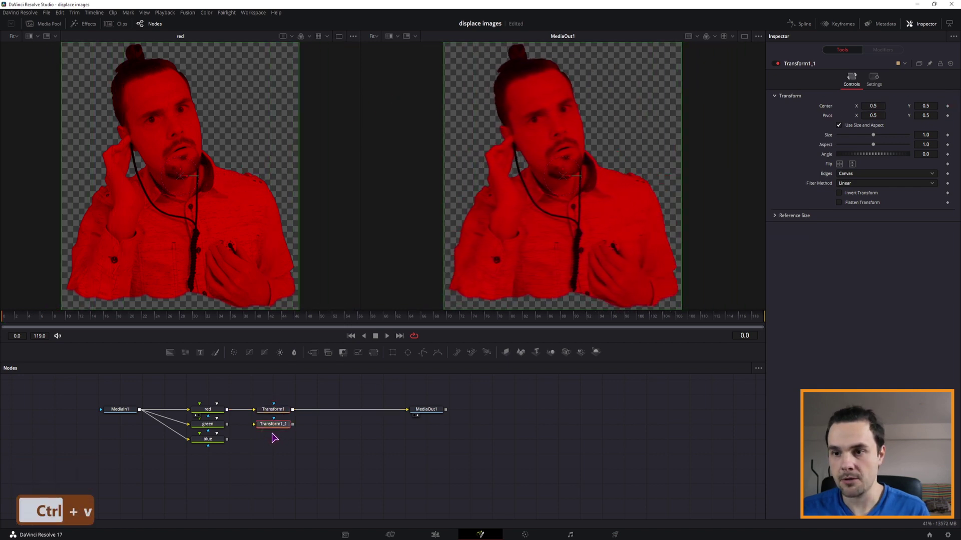
{"action": "key", "text": "ctrl+v"}
{"action": "left_click_drag", "start_coordinate": [226, 424], "coordinate": [254, 439]}
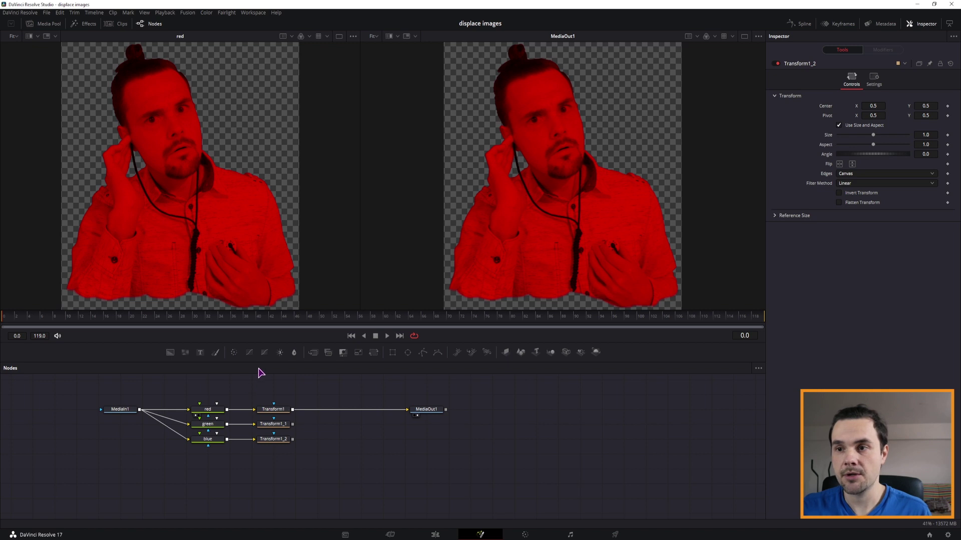
{"action": "left_click_drag", "start_coordinate": [317, 354], "coordinate": [340, 416]}
{"action": "key", "text": "2"}
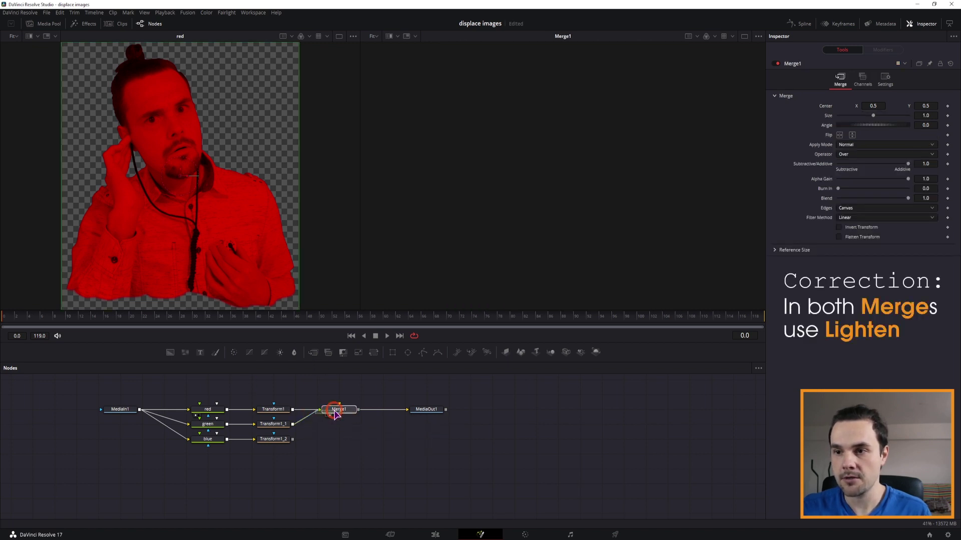
{"action": "left_click", "coordinate": [856, 145]}
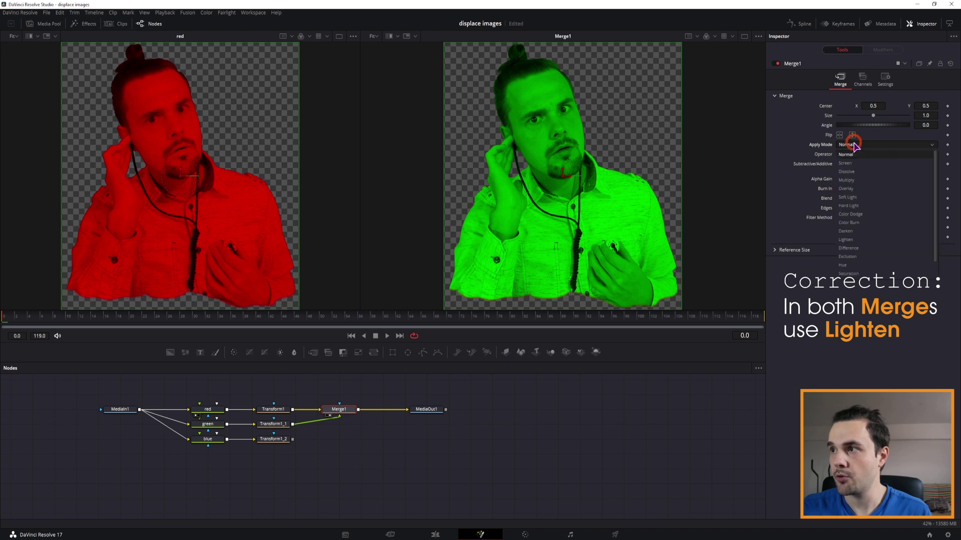
{"action": "left_click", "coordinate": [851, 222]}
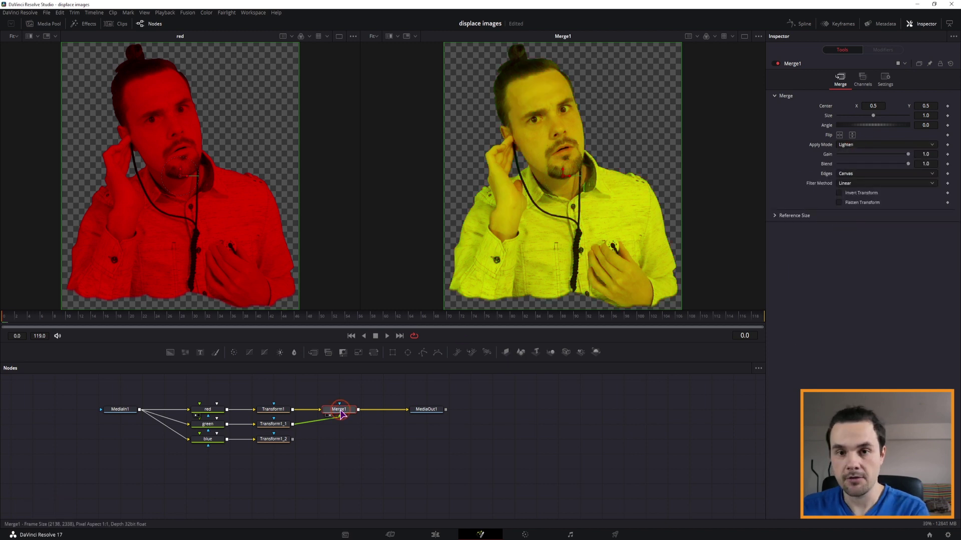
{"action": "key", "text": "BackSpace"}
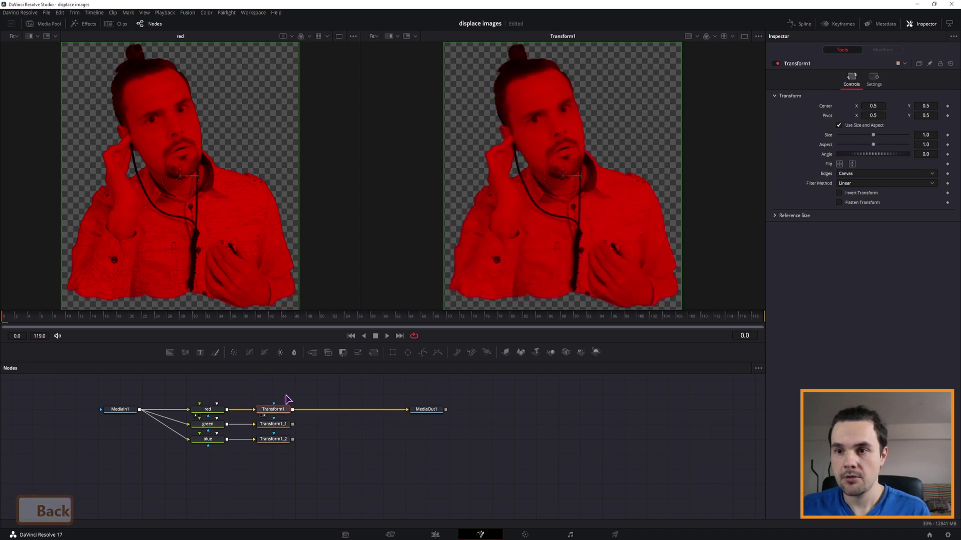
{"action": "left_click", "coordinate": [334, 423]}
Add a Channel Booleans after Transform1 and a copy fed by Transform1_2 and ChannelBooleans1
{"action": "key", "text": "ctrl+space"}
{"action": "type", "text": "Channel Booleans"}
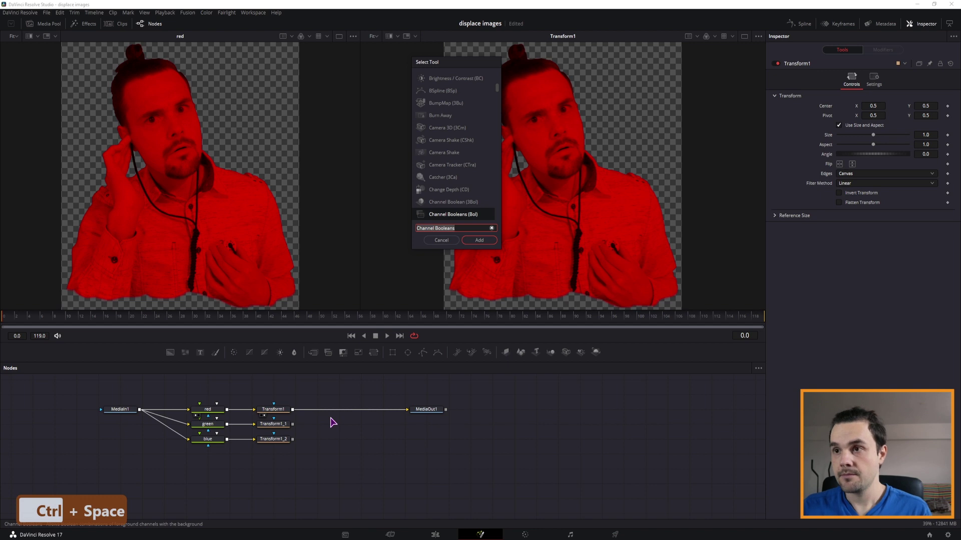
{"action": "key", "text": "Return"}
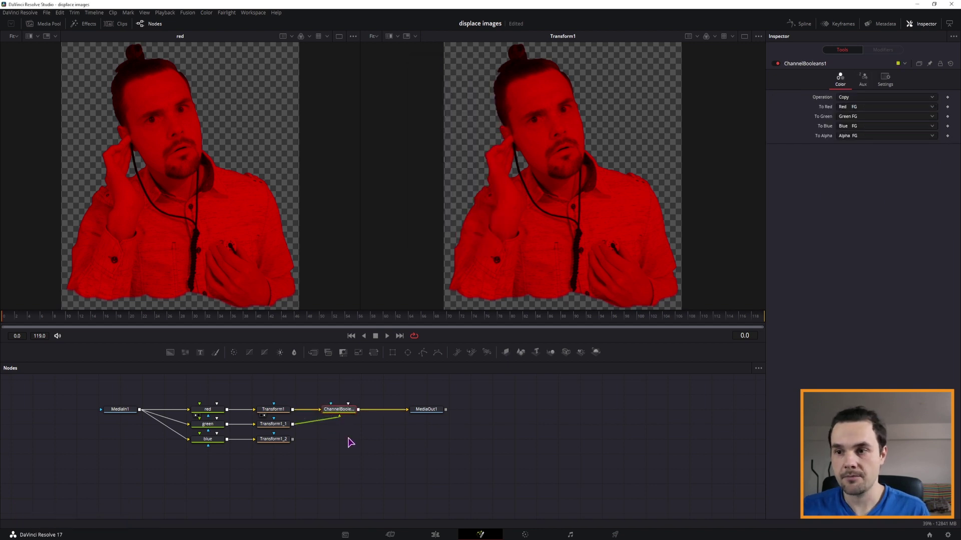
{"action": "left_click", "coordinate": [338, 409]}
{"action": "key", "text": "ctrl+c"}
{"action": "key", "text": "ctrl+v"}
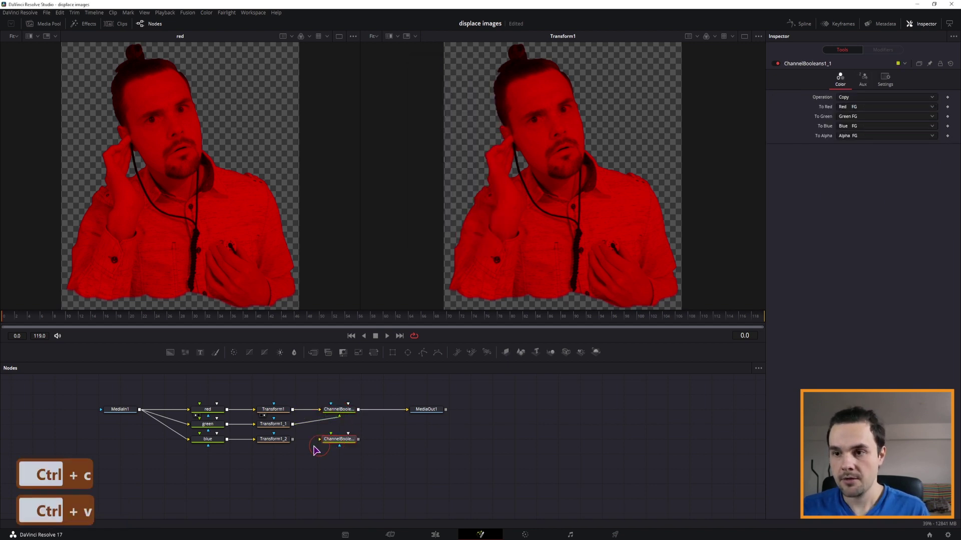
{"action": "left_click_drag", "start_coordinate": [293, 439], "coordinate": [319, 439]}
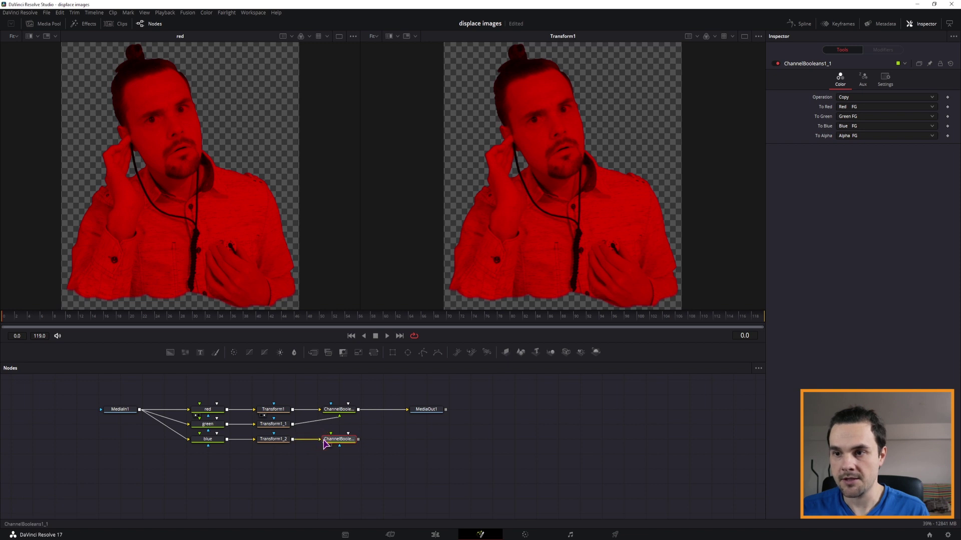
{"action": "left_click_drag", "start_coordinate": [359, 410], "coordinate": [425, 439]}
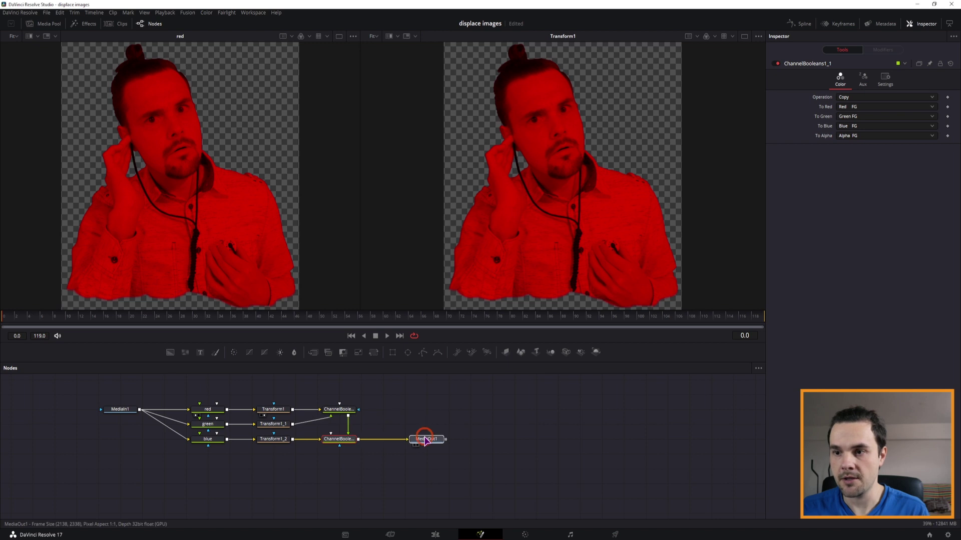
Set the Operation of both ChannelBooleans1 and ChannelBooleans1_1 to Add
{"action": "left_click", "coordinate": [339, 409]}
{"action": "left_click", "coordinate": [417, 446]}
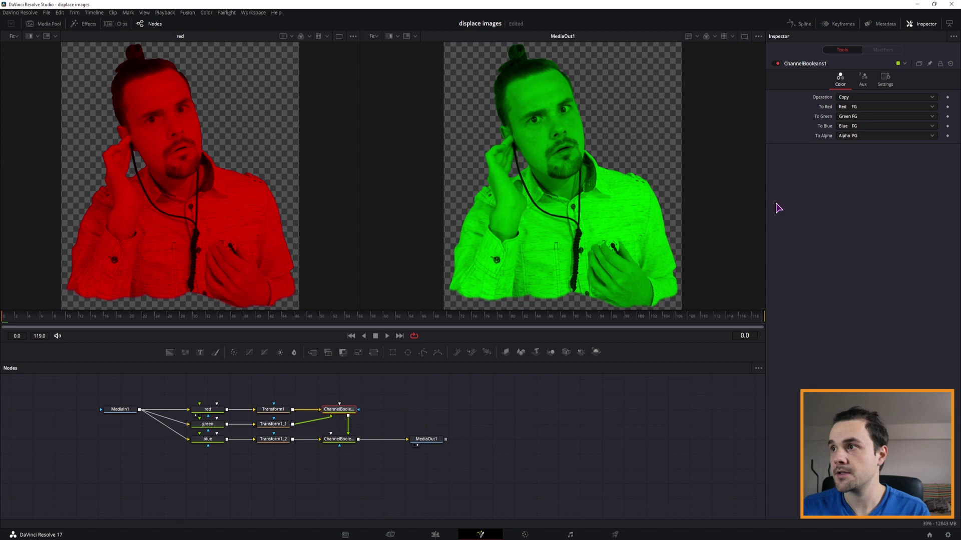
{"action": "left_click", "coordinate": [857, 97]}
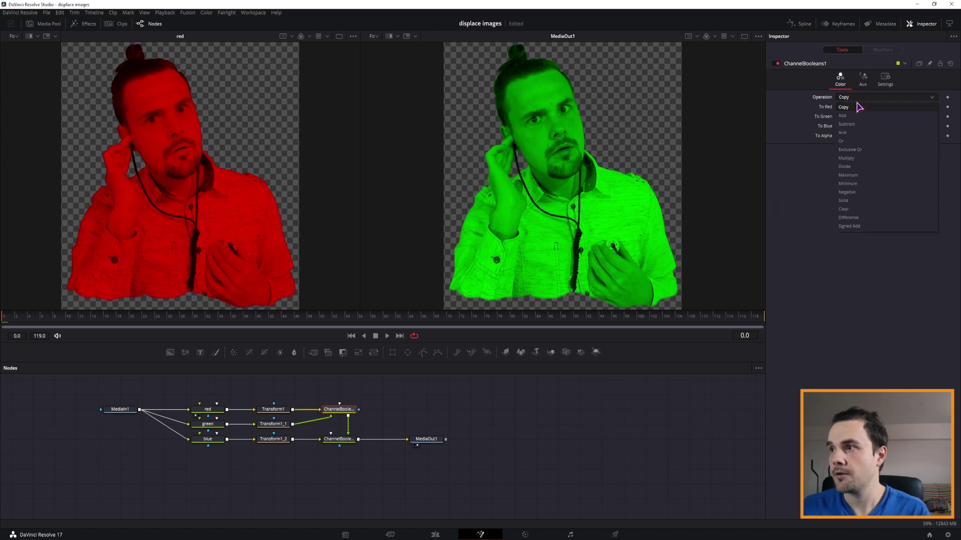
{"action": "left_click", "coordinate": [845, 107]}
{"action": "key", "text": "1"}
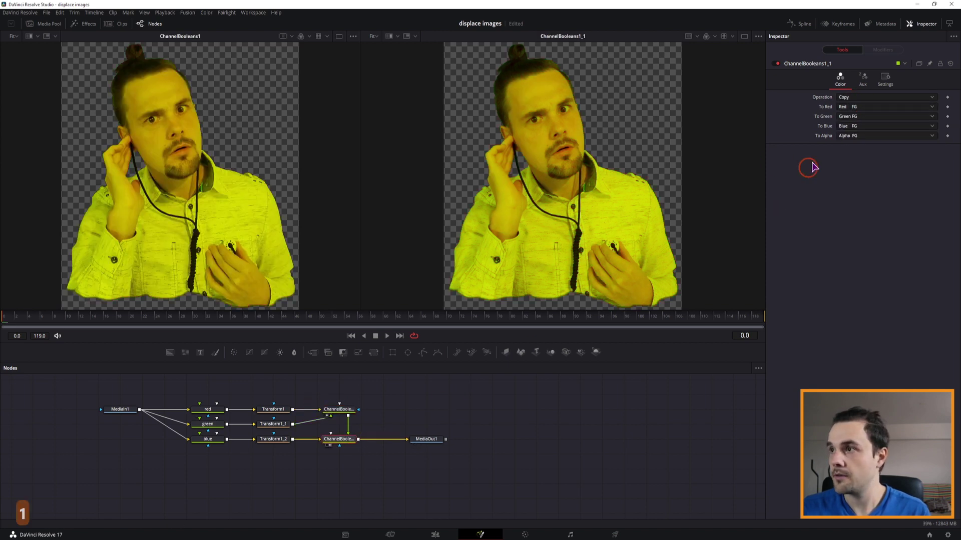
{"action": "left_click", "coordinate": [845, 97]}
{"action": "left_click", "coordinate": [865, 120]}
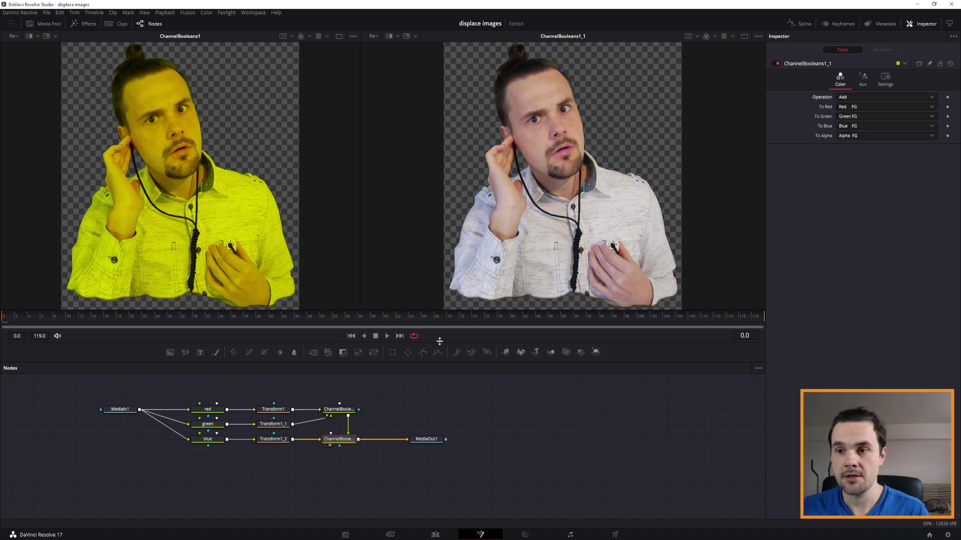
{"action": "left_click", "coordinate": [272, 411]}
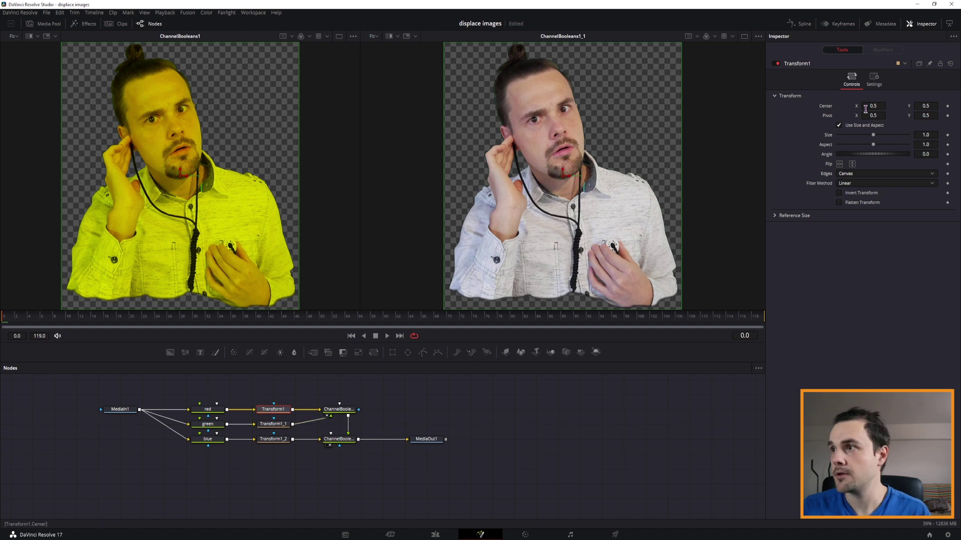
{"action": "left_click_drag", "start_coordinate": [871, 105], "coordinate": [857, 120]}
{"action": "left_click", "coordinate": [272, 424]}
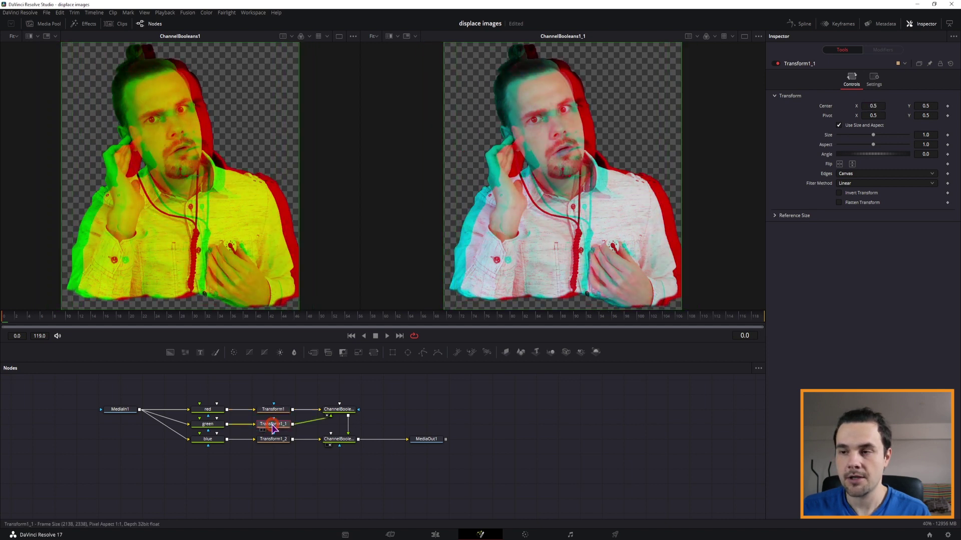
{"action": "mouse_move", "coordinate": [871, 105]}
{"action": "left_mouse_down"}
{"action": "mouse_move", "coordinate": [840, 106]}
{"action": "mouse_move", "coordinate": [899, 106]}
{"action": "mouse_move", "coordinate": [846, 105]}
{"action": "mouse_move", "coordinate": [868, 106]}
{"action": "mouse_move", "coordinate": [856, 106]}
{"action": "left_mouse_up"}
{"action": "left_click", "coordinate": [273, 439]}
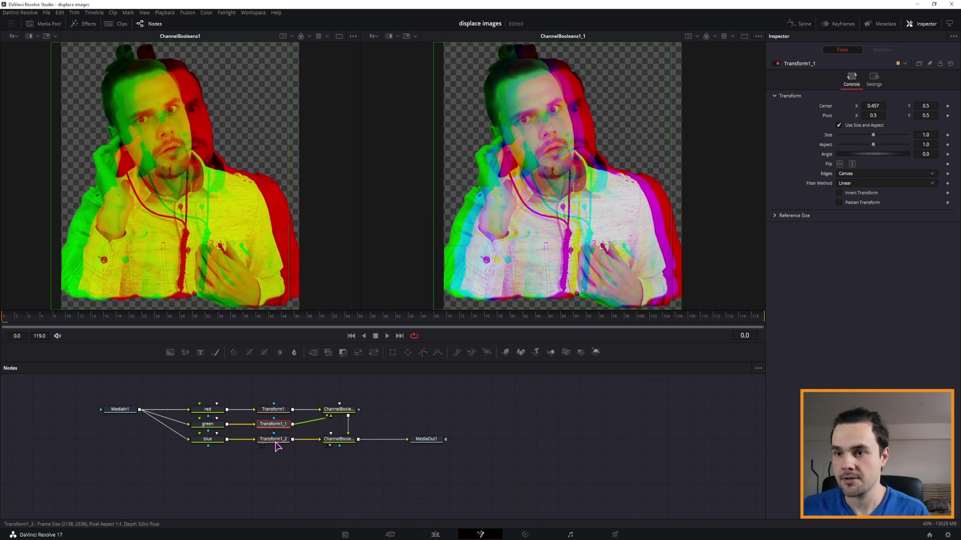
{"action": "left_click", "coordinate": [270, 426]}
{"action": "left_click", "coordinate": [933, 92]}
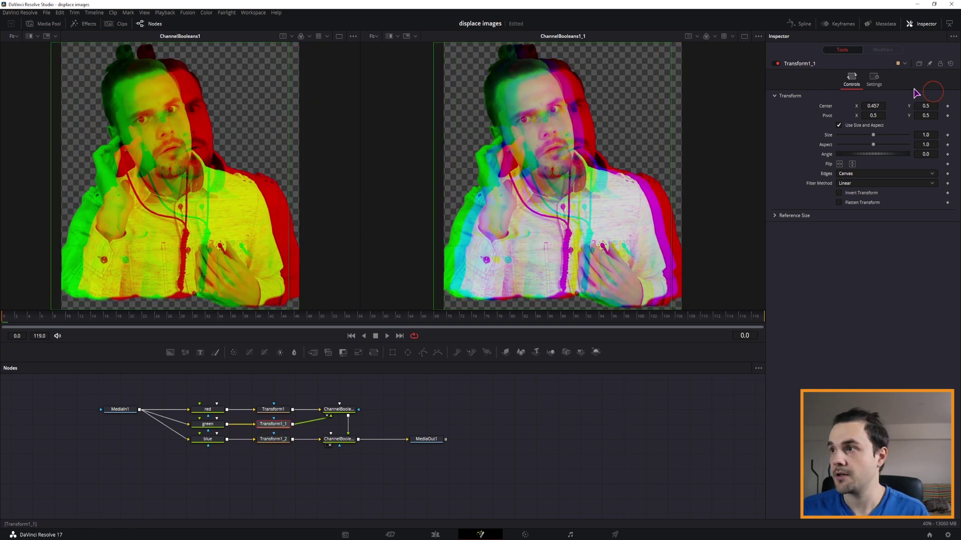
{"action": "double_click", "coordinate": [826, 108]}
{"action": "left_click", "coordinate": [272, 410]}
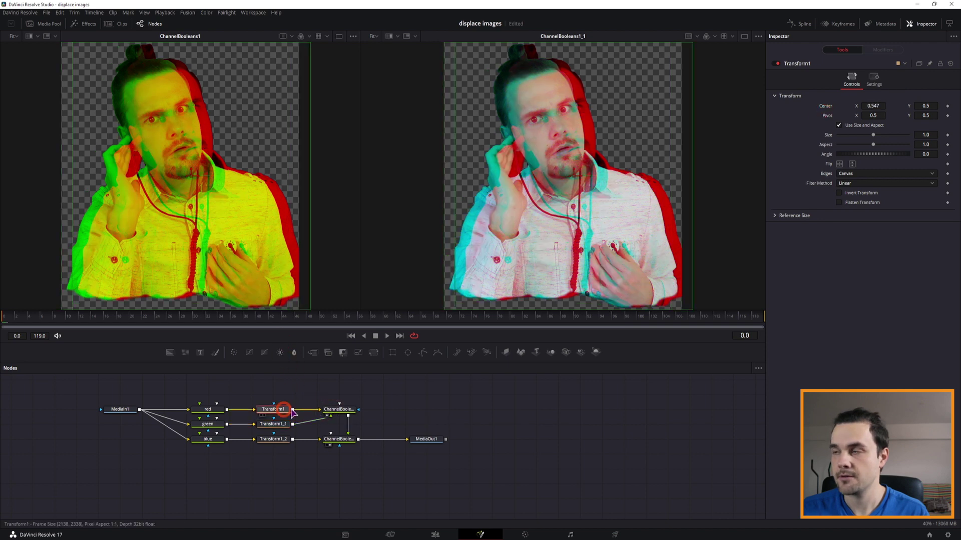
{"action": "double_click", "coordinate": [826, 107]}
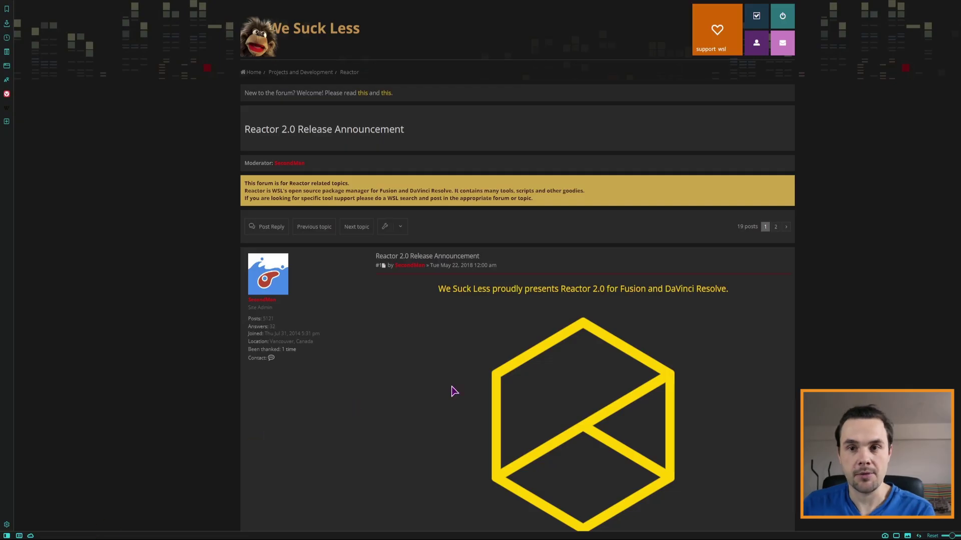
Scroll the Reactor 2.0 announcement down to the installer link, then back to the headline
{"action": "scroll", "coordinate": [454, 391], "scroll_direction": "down", "scroll_amount": 7}
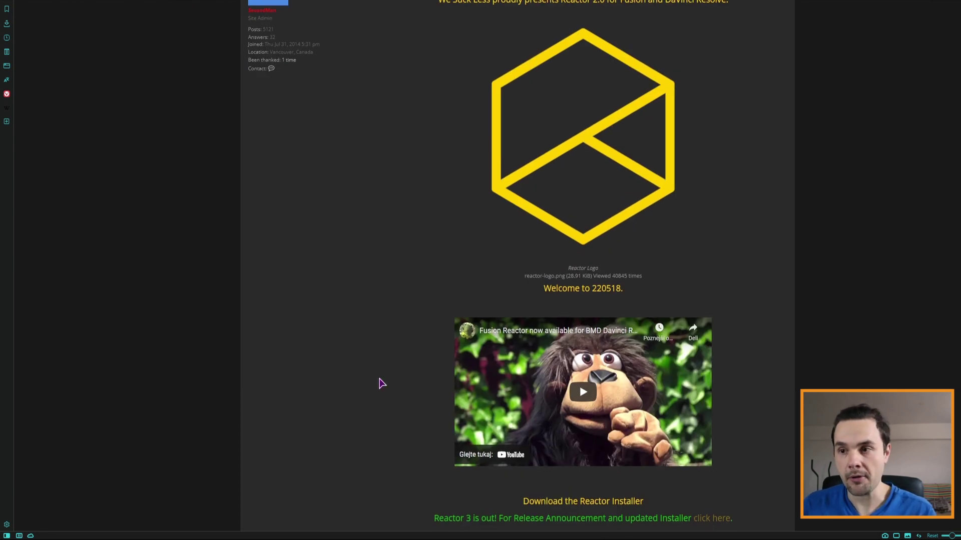
{"action": "scroll", "coordinate": [382, 383], "scroll_direction": "down", "scroll_amount": 3}
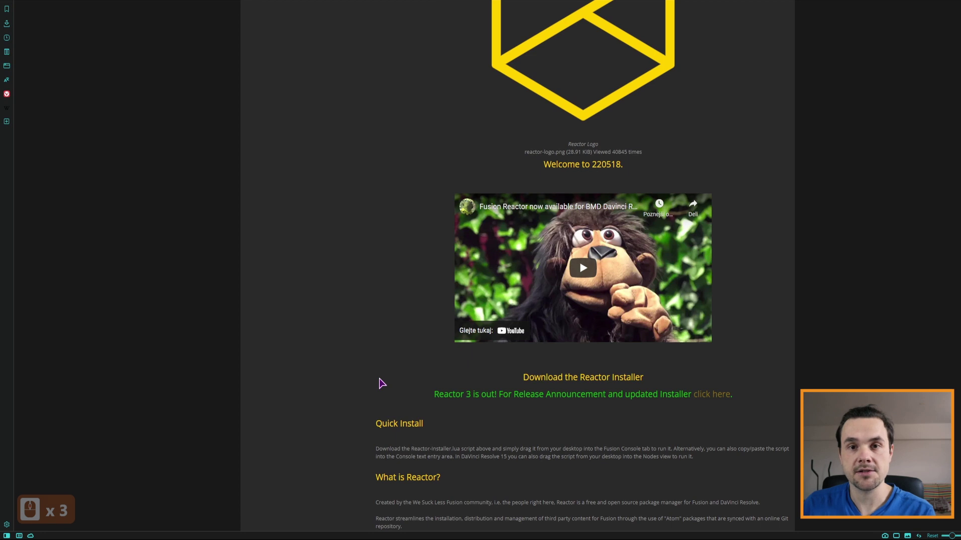
{"action": "scroll", "coordinate": [382, 383], "scroll_direction": "down", "scroll_amount": 3}
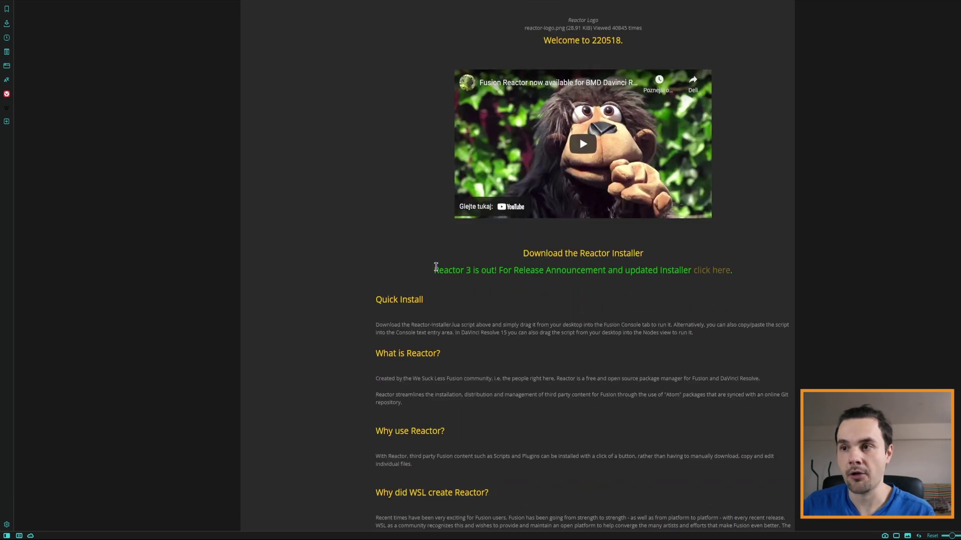
{"action": "left_click_drag", "start_coordinate": [435, 267], "coordinate": [488, 269]}
{"action": "scroll", "coordinate": [596, 297], "scroll_direction": "up", "scroll_amount": 8}
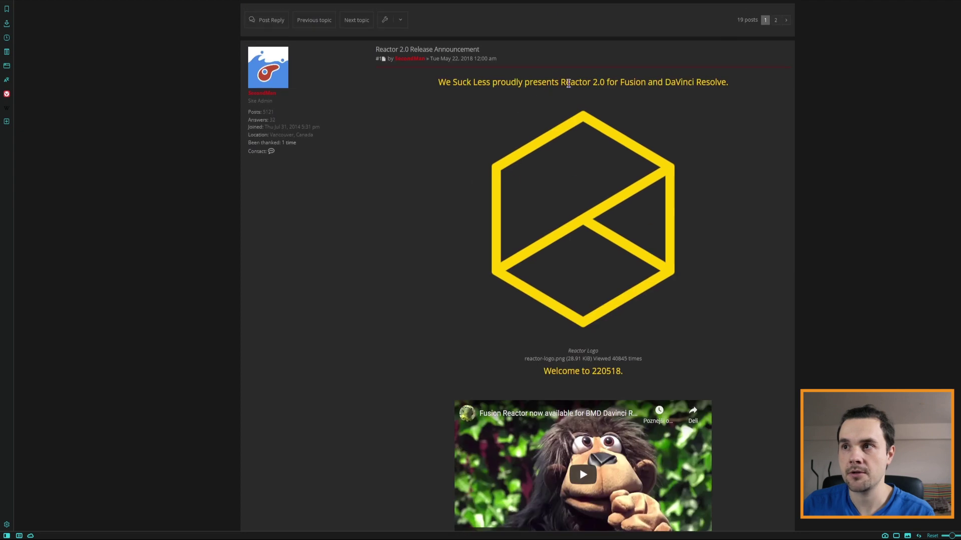
{"action": "left_click_drag", "start_coordinate": [554, 82], "coordinate": [605, 82]}
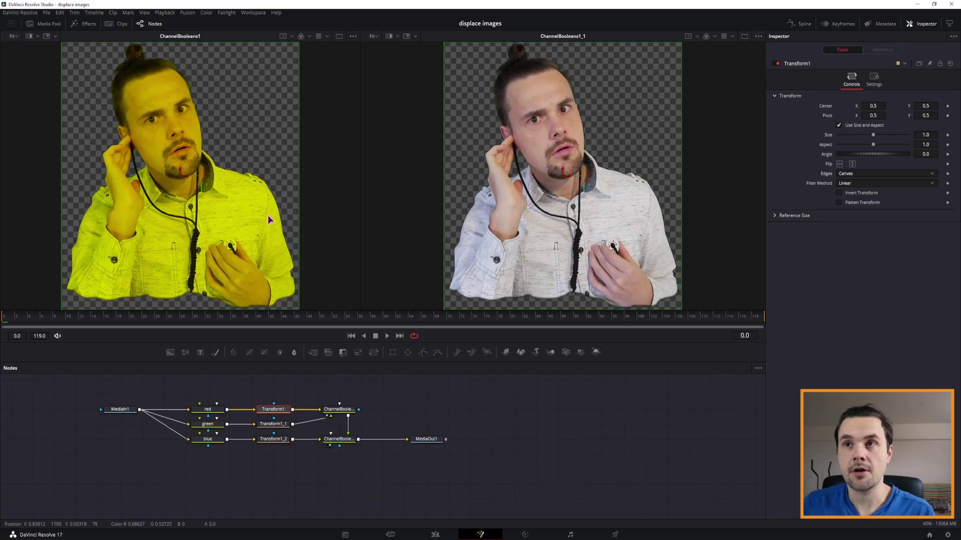
{"action": "left_click", "coordinate": [253, 13]}
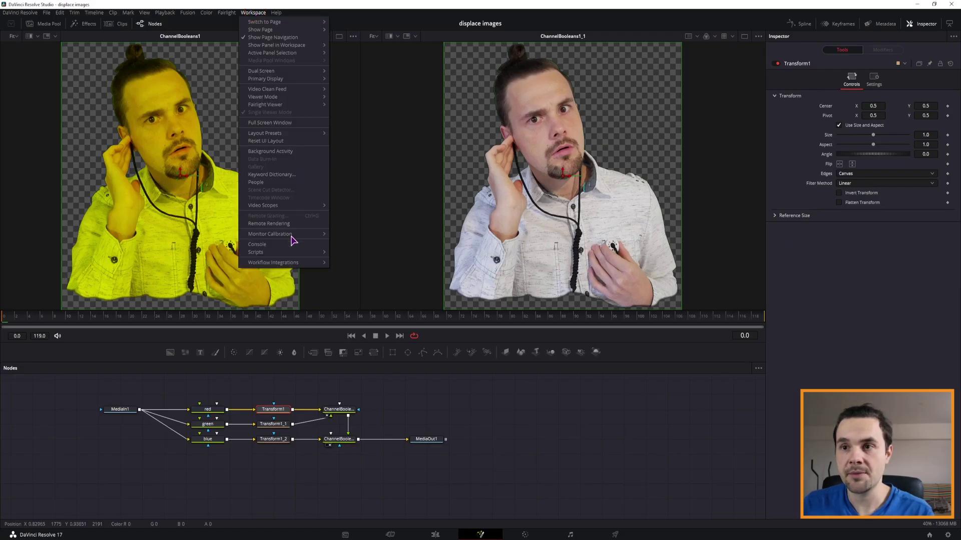
{"action": "mouse_move", "coordinate": [292, 253]}
{"action": "mouse_move", "coordinate": [350, 253]}
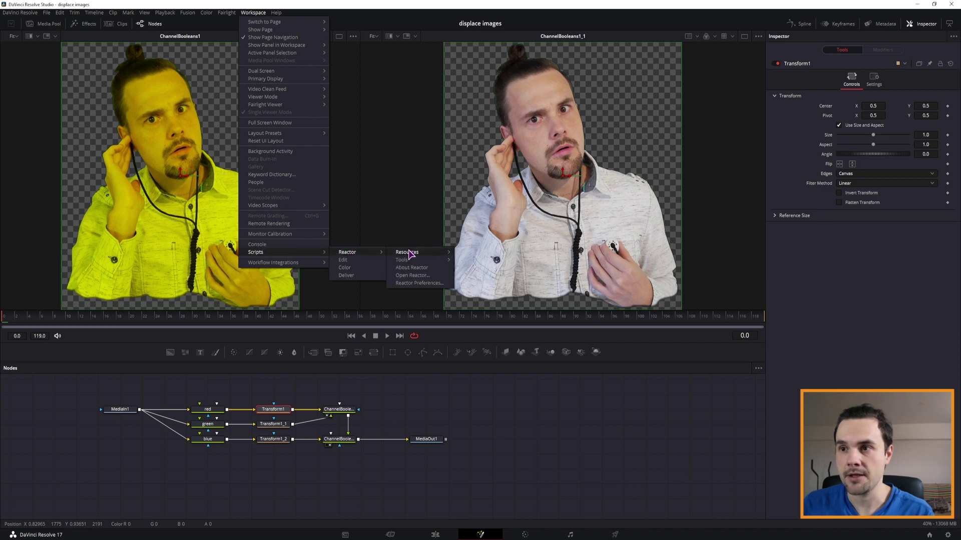
{"action": "left_click", "coordinate": [413, 277]}
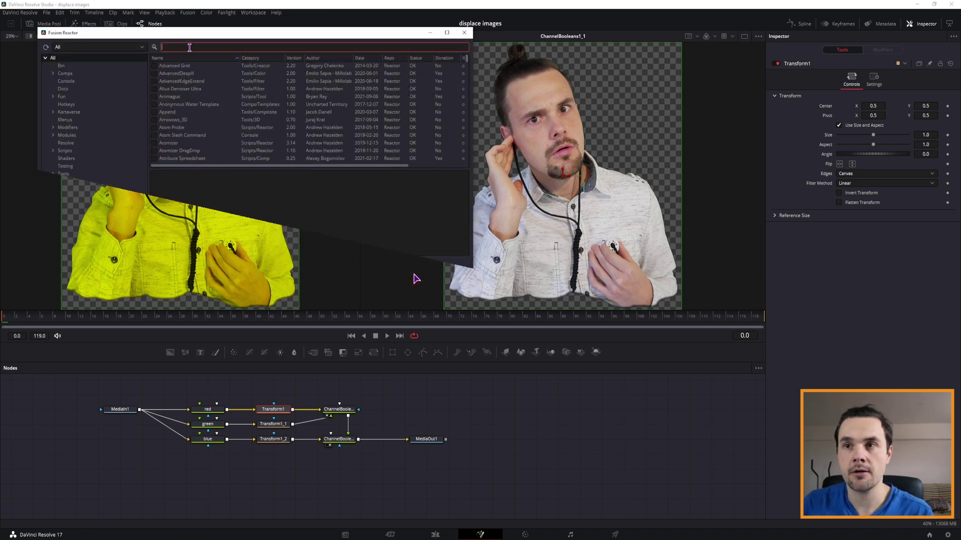
{"action": "type", "text": "audio"}
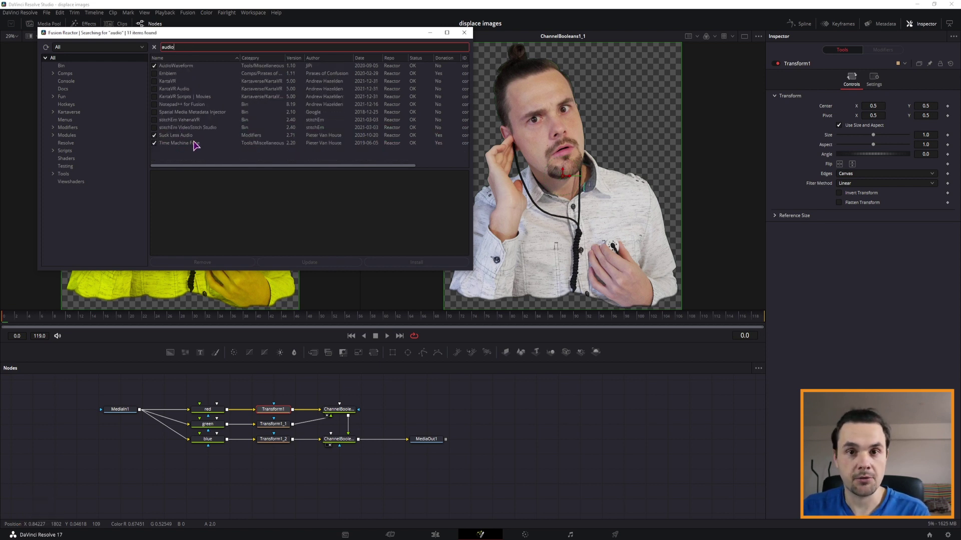
{"action": "left_click", "coordinate": [464, 32]}
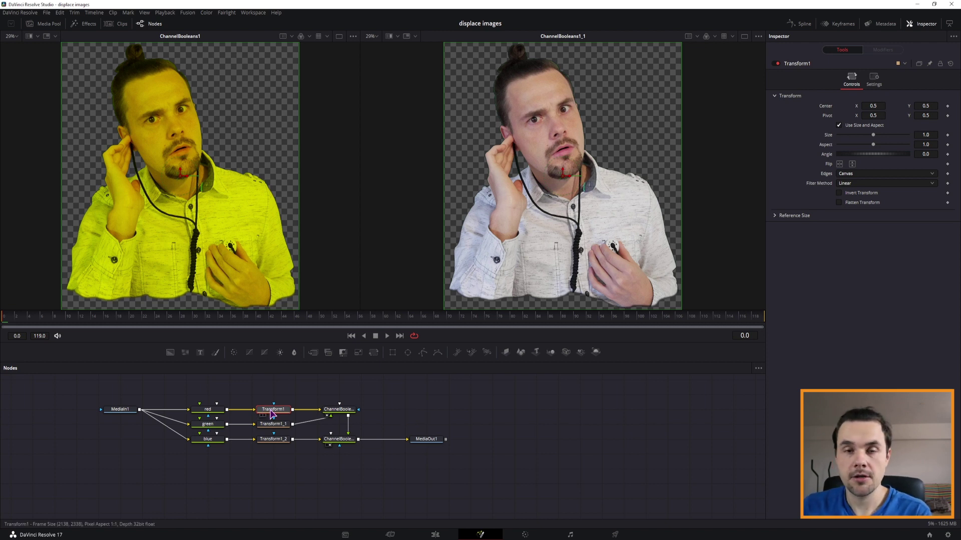
Drive Transform1's Center with an Audio (WAV) modifier using audio ena.wav
{"action": "right_click", "coordinate": [828, 106]}
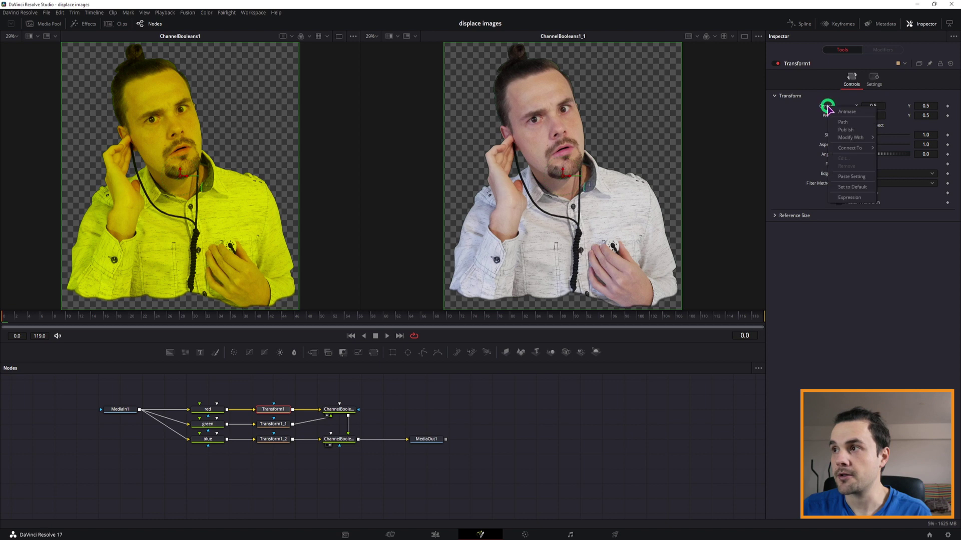
{"action": "mouse_move", "coordinate": [849, 140]}
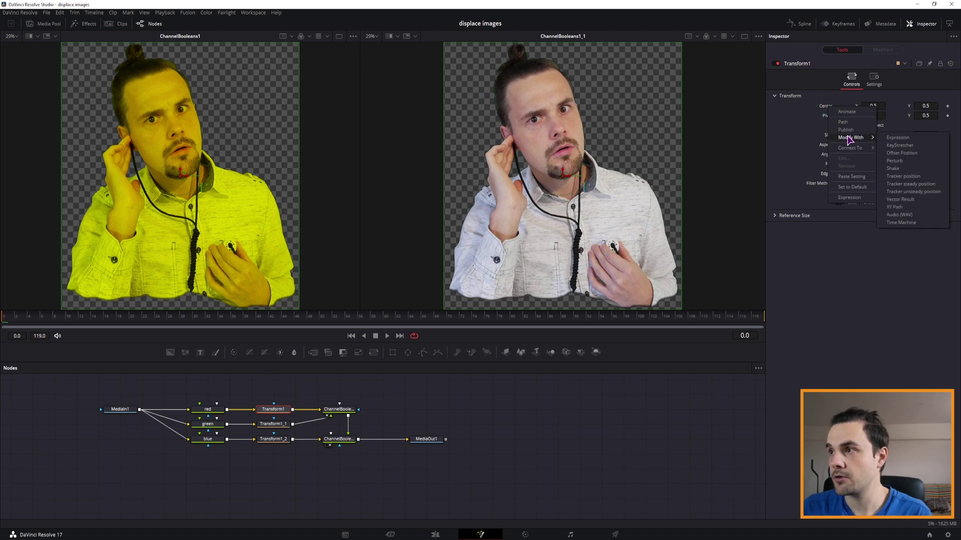
{"action": "left_click", "coordinate": [899, 215]}
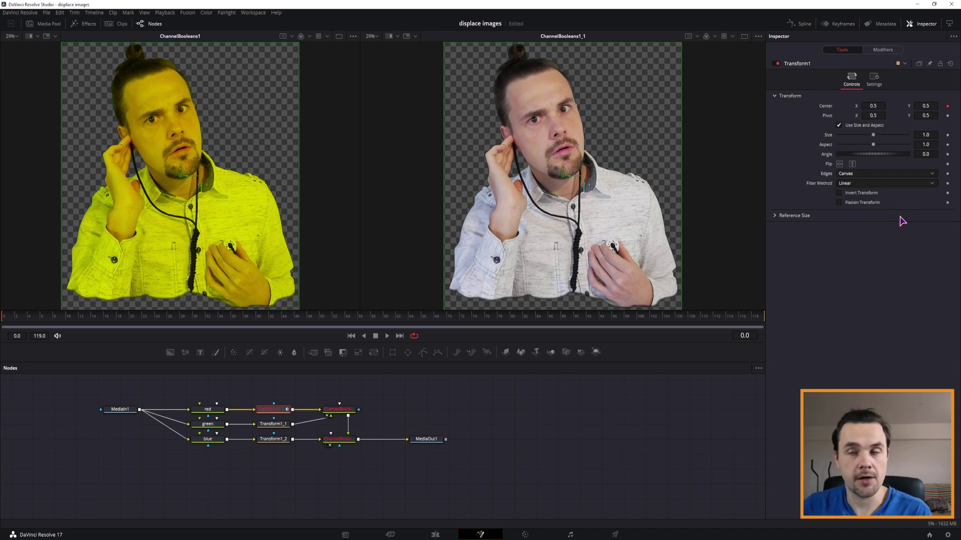
{"action": "left_click", "coordinate": [881, 50]}
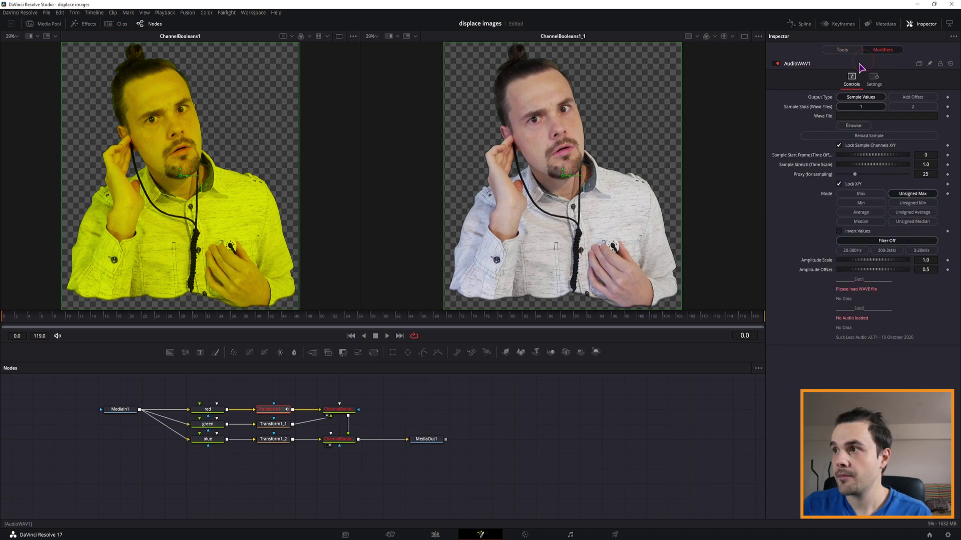
{"action": "left_click", "coordinate": [854, 126]}
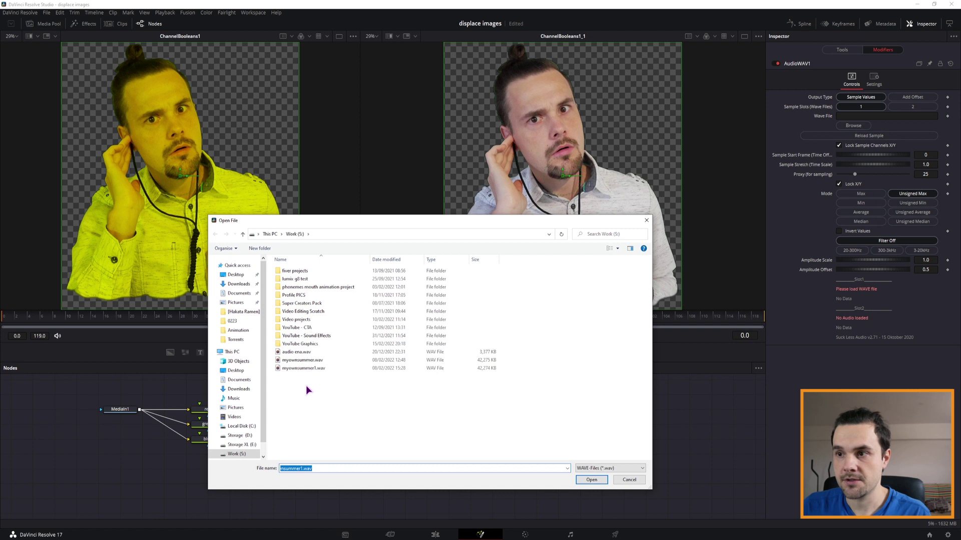
{"action": "left_click", "coordinate": [302, 353]}
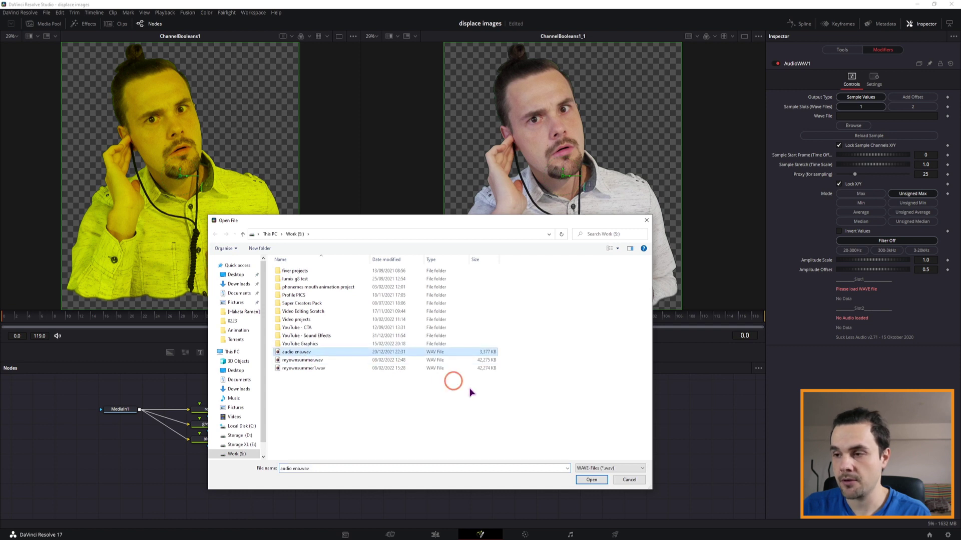
{"action": "left_click", "coordinate": [592, 480]}
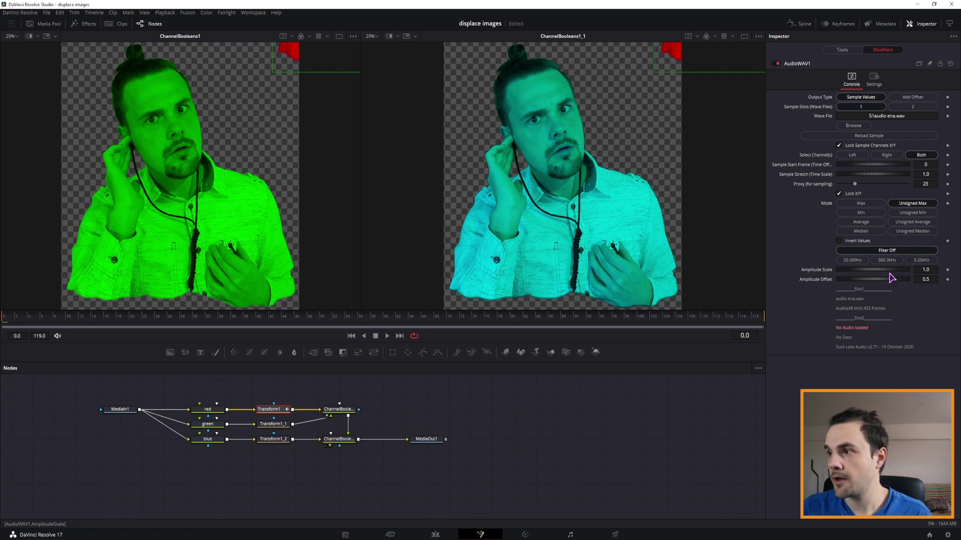
Set the Amplitude Scale to 0.1 and scrub later frames to preview the offset
{"action": "type", "text": "0.99"}
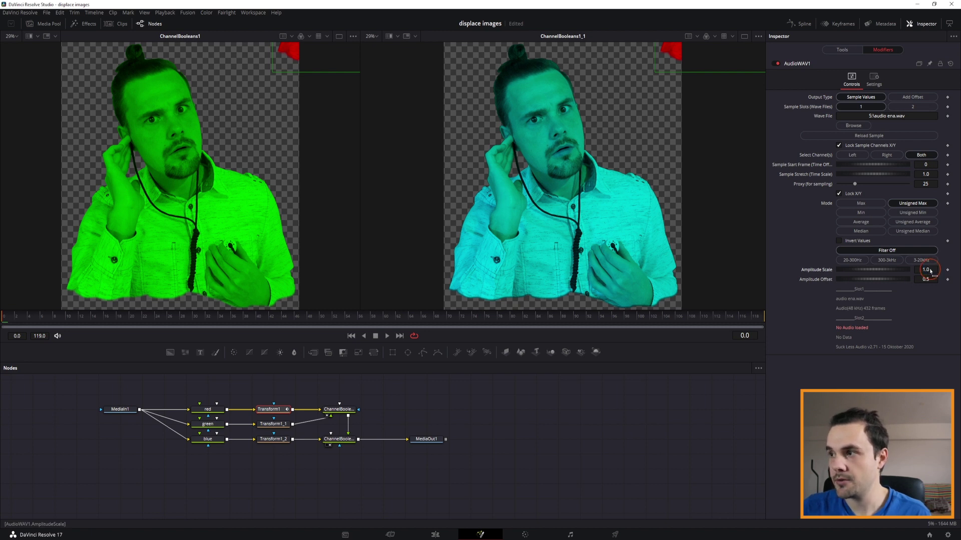
{"action": "type", "text": "0"}
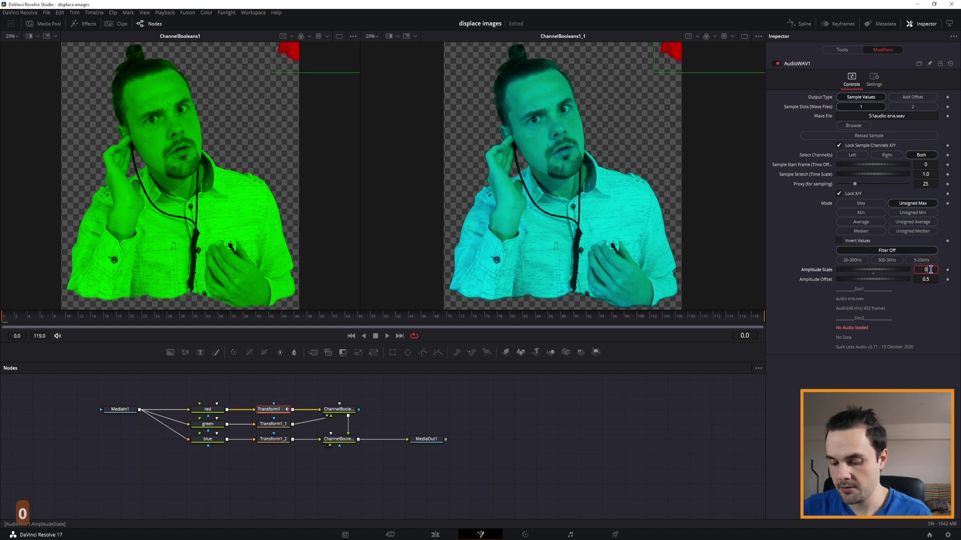
{"action": "type", "text": ","}
{"action": "key", "text": "BackSpace"}
{"action": "type", "text": "1"}
{"action": "key", "text": "Tab"}
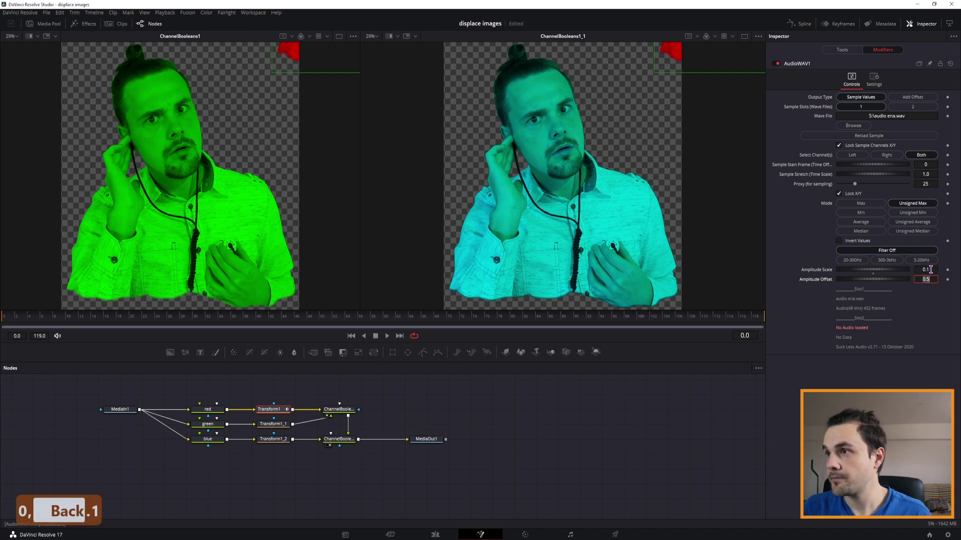
{"action": "left_click", "coordinate": [167, 324]}
{"action": "left_click_drag", "start_coordinate": [167, 324], "coordinate": [487, 322]}
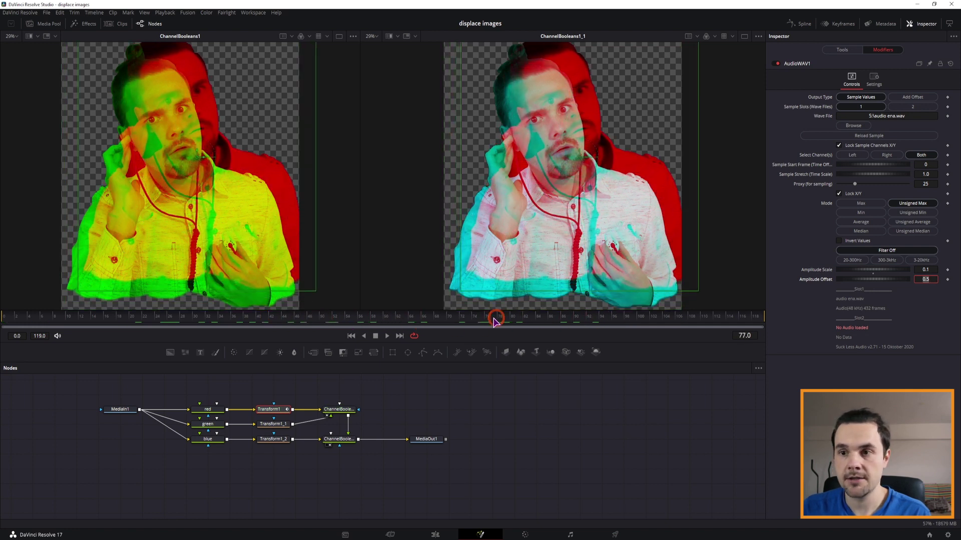
{"action": "left_click", "coordinate": [842, 50]}
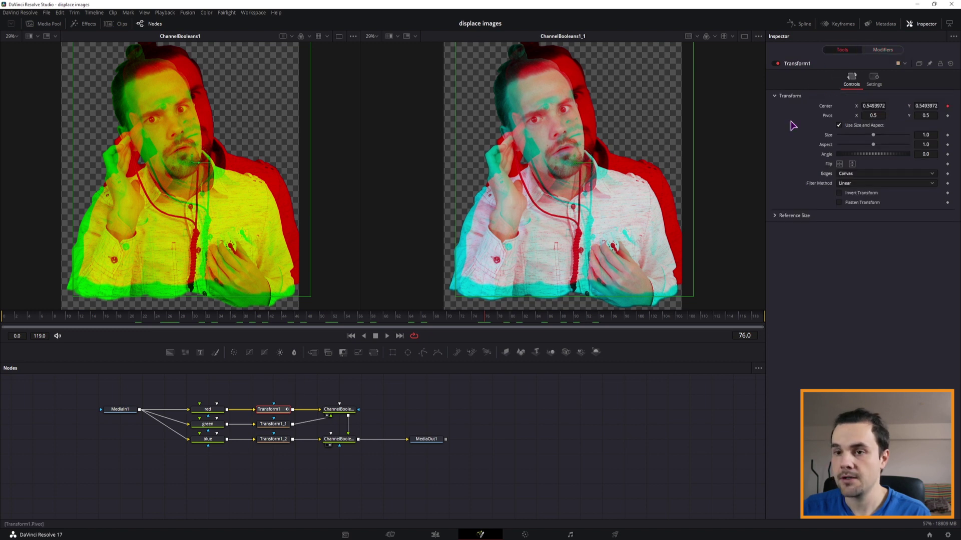
Remove AudioWAV1 from Transform1's Center, returning it to 0.5, 0.5, and open the tool picker
{"action": "left_click_drag", "start_coordinate": [131, 320], "coordinate": [245, 320]}
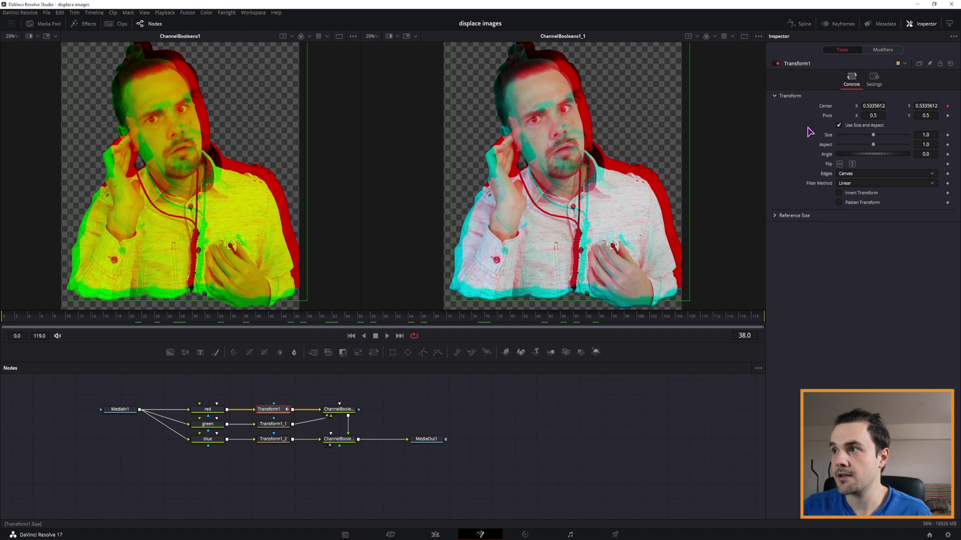
{"action": "right_click", "coordinate": [826, 108]}
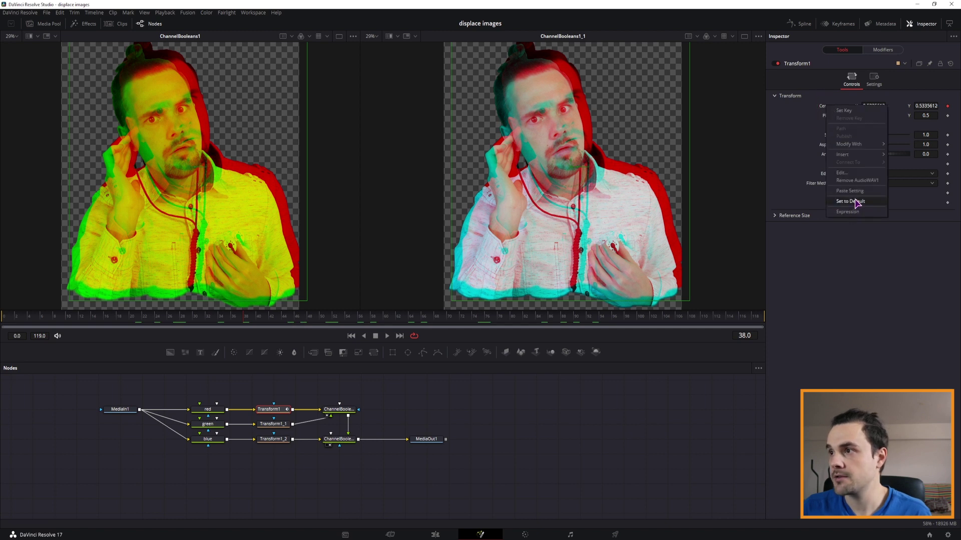
{"action": "left_click", "coordinate": [856, 181]}
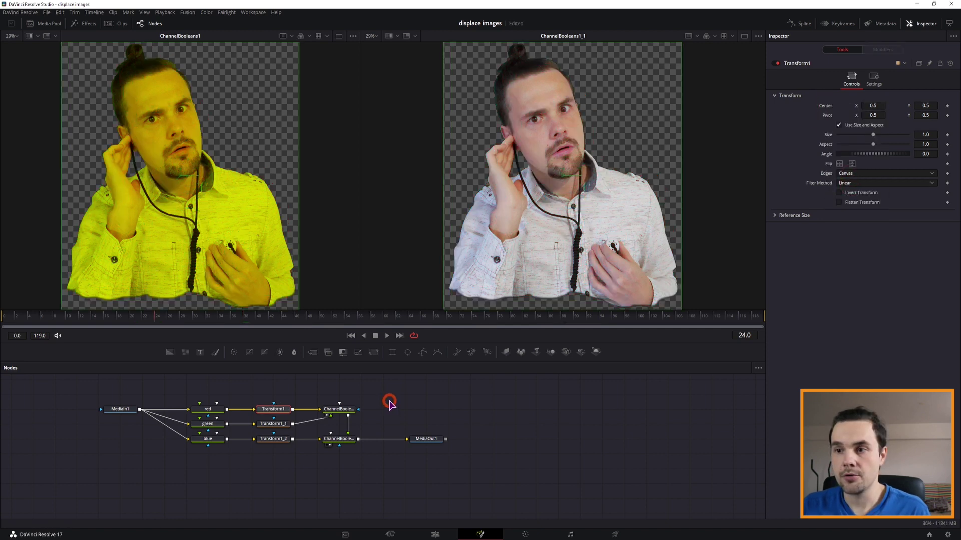
{"action": "key", "text": "ctrl+space"}
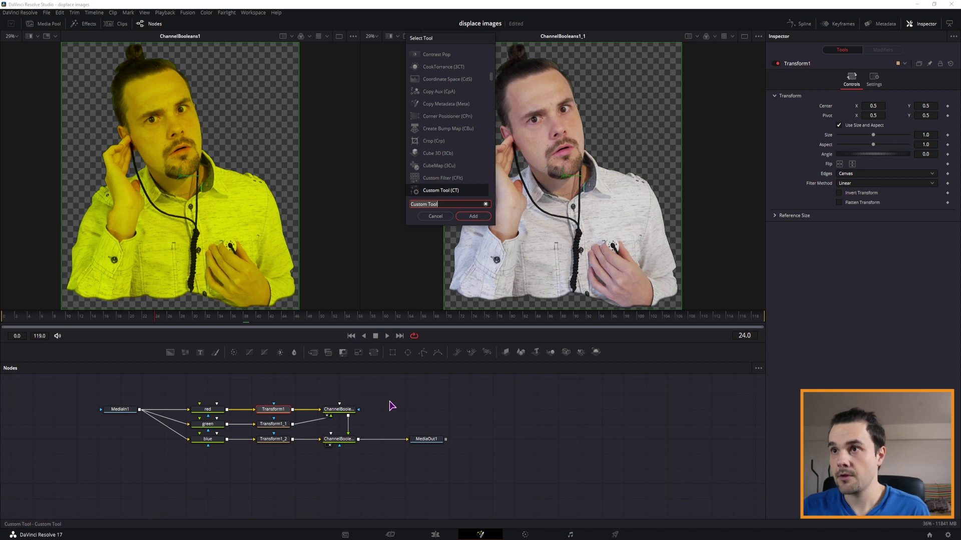
Add CustomTool1 and drive its Number In 1 with an Audio (WAV) modifier, pinning the Inspector
{"action": "double_click", "coordinate": [440, 191]}
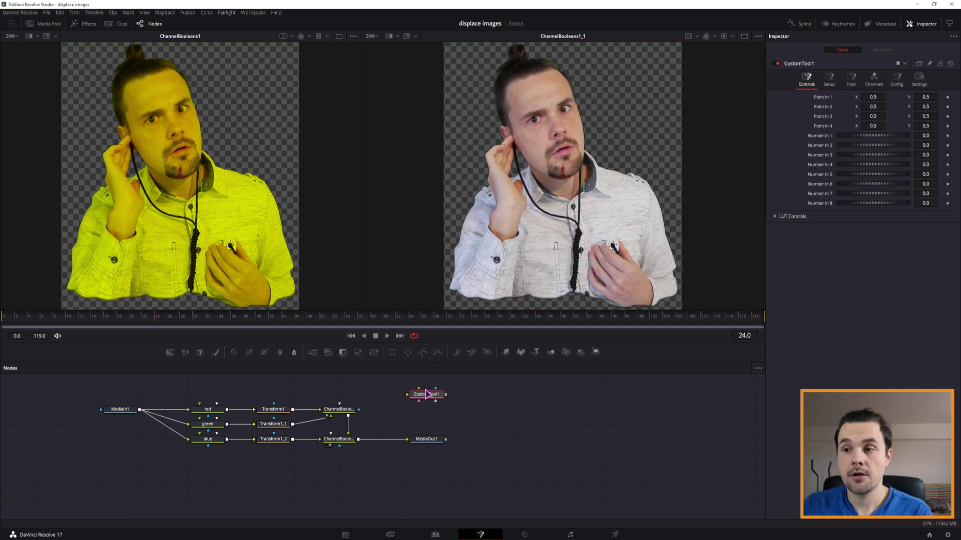
{"action": "right_click", "coordinate": [823, 137]}
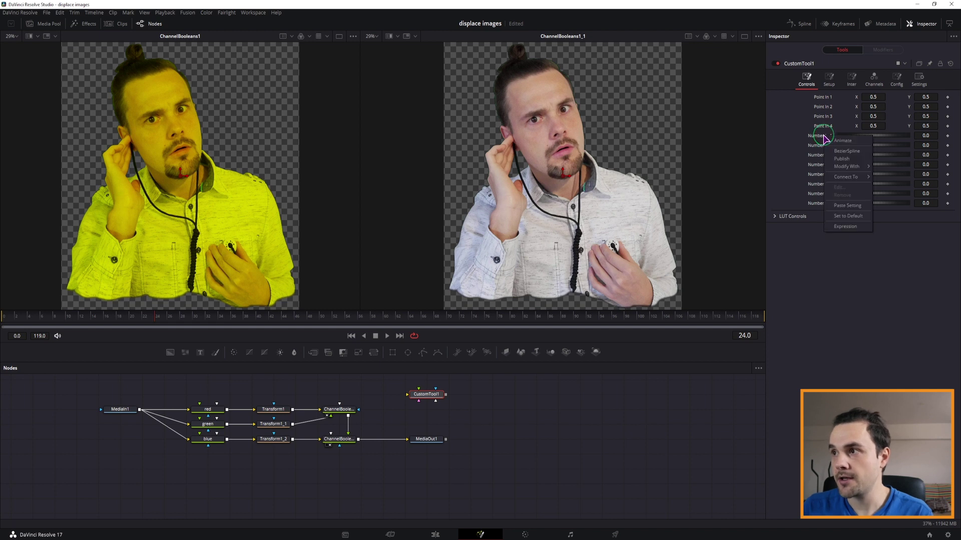
{"action": "mouse_move", "coordinate": [854, 170]}
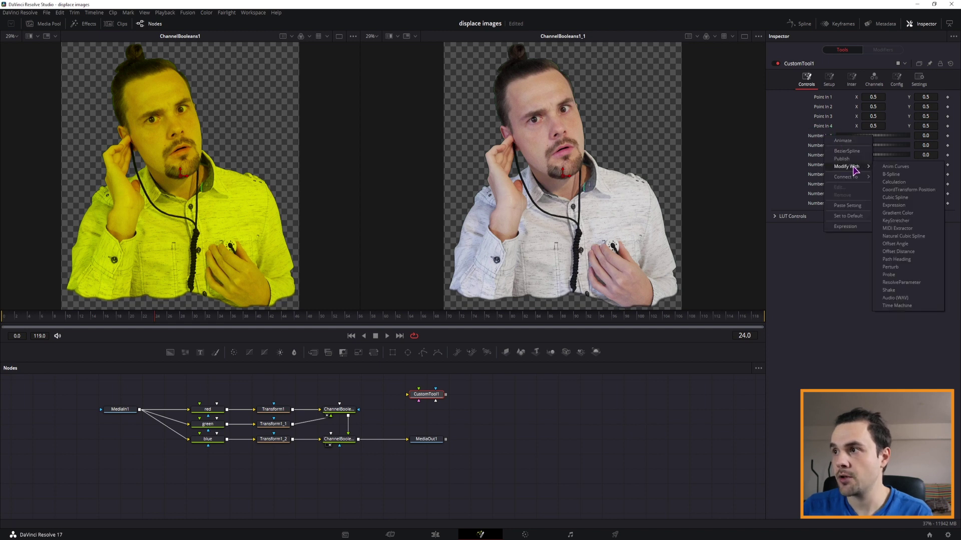
{"action": "left_click", "coordinate": [895, 298]}
{"action": "left_click", "coordinate": [883, 49]}
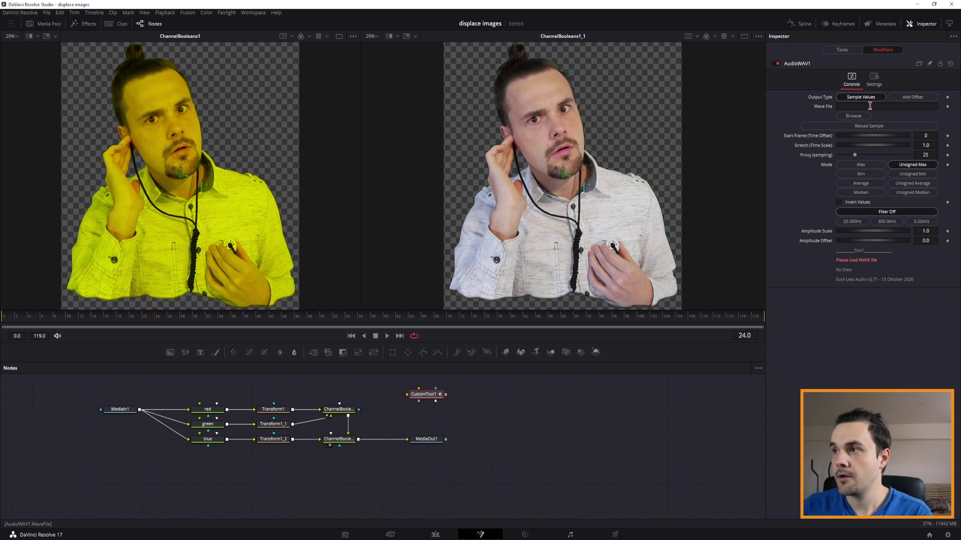
{"action": "left_click", "coordinate": [845, 106]}
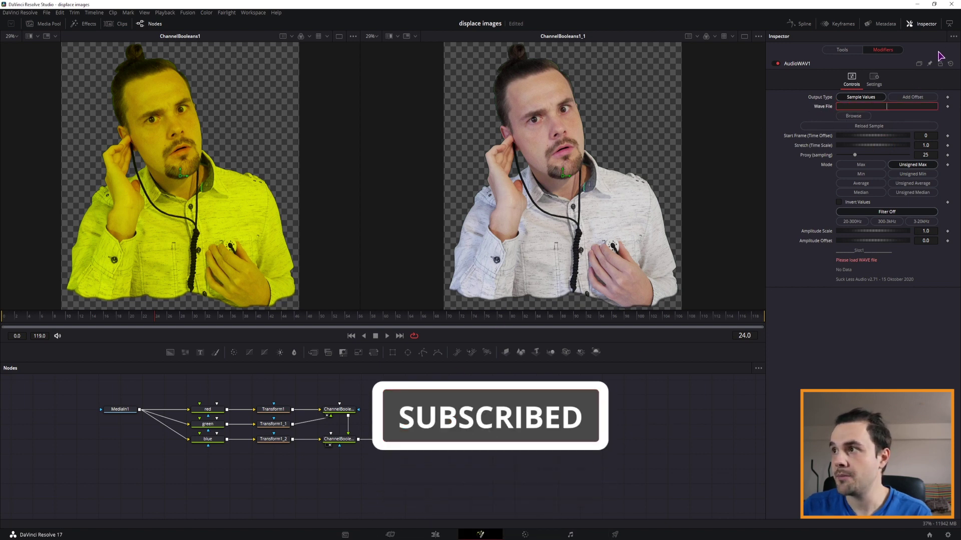
{"action": "left_click", "coordinate": [929, 63]}
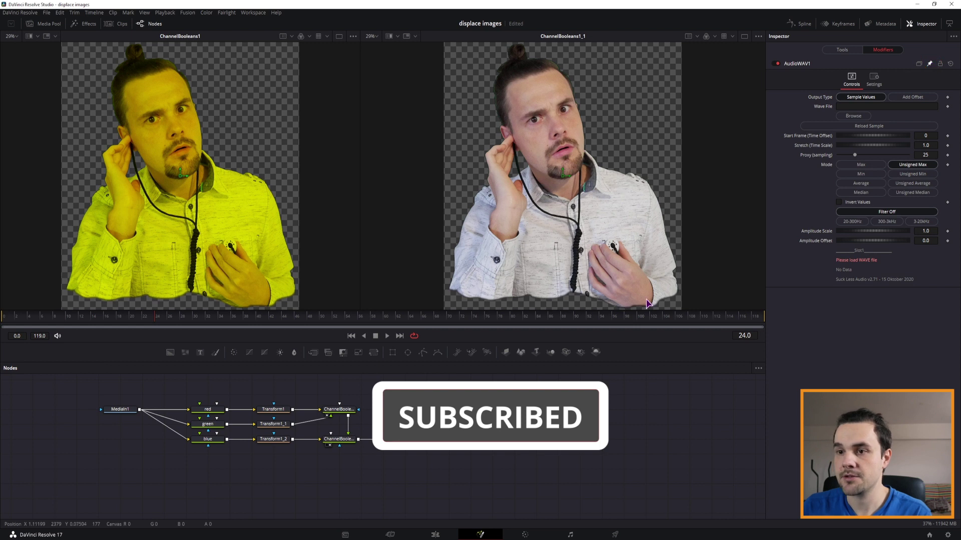
{"action": "left_click", "coordinate": [275, 411]}
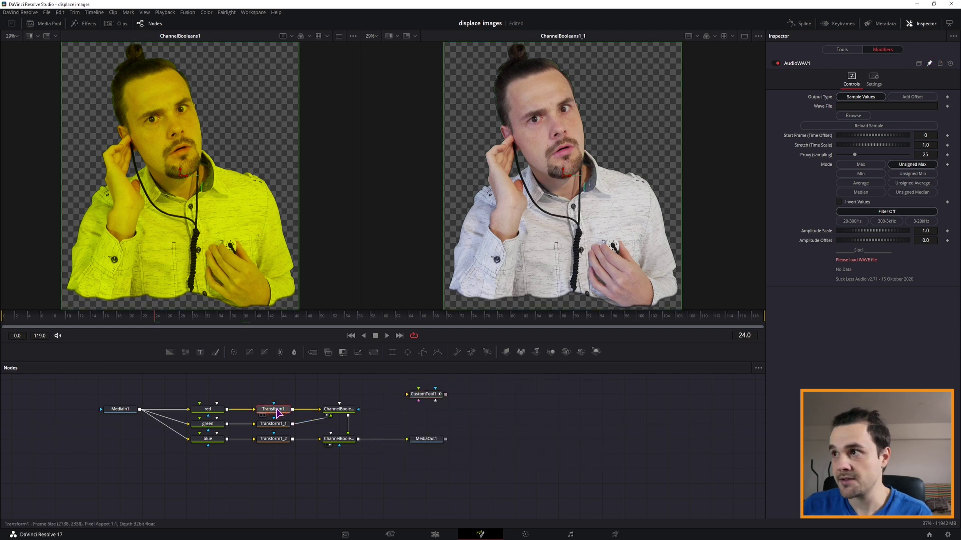
Add an expression to Transform1's Center, editing it to Point(0.5, )
{"action": "left_click", "coordinate": [843, 50]}
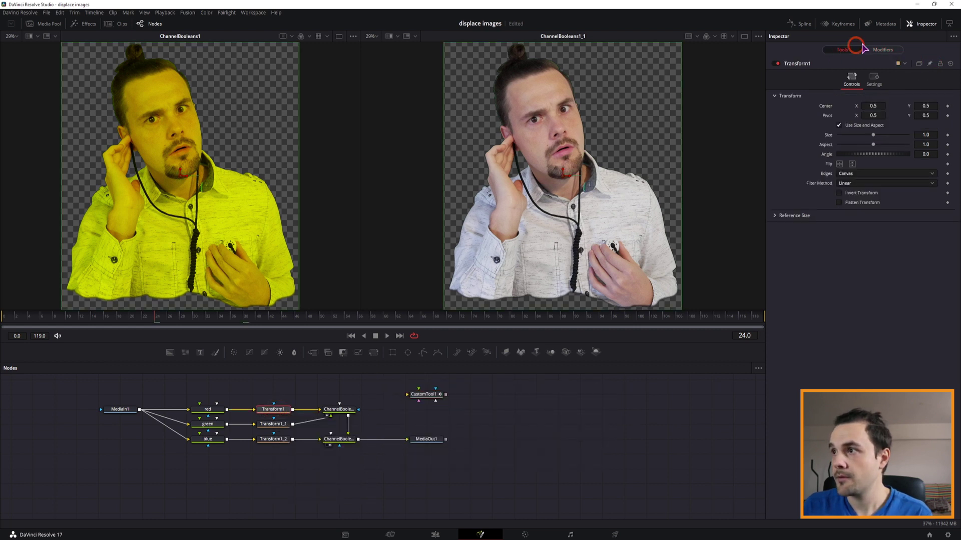
{"action": "right_click", "coordinate": [825, 106]}
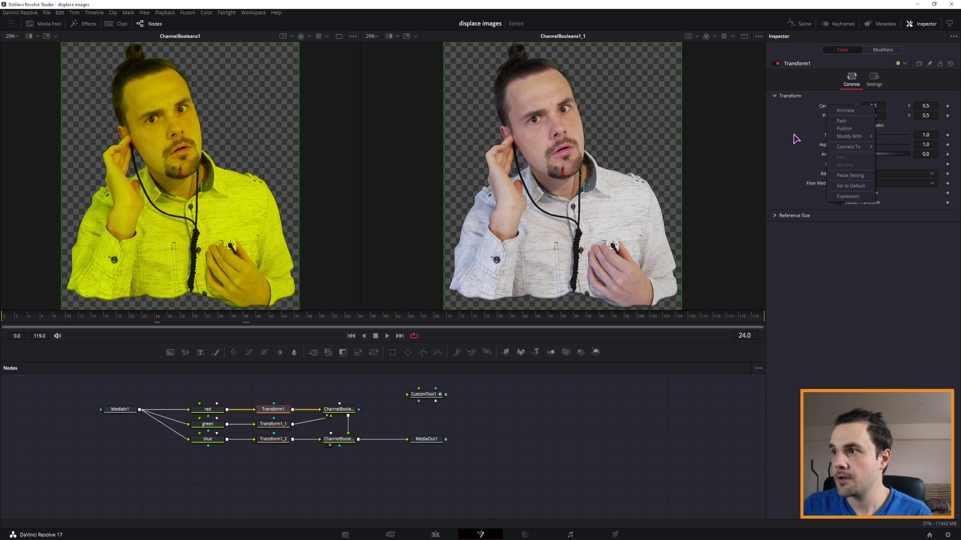
{"action": "left_click", "coordinate": [847, 196]}
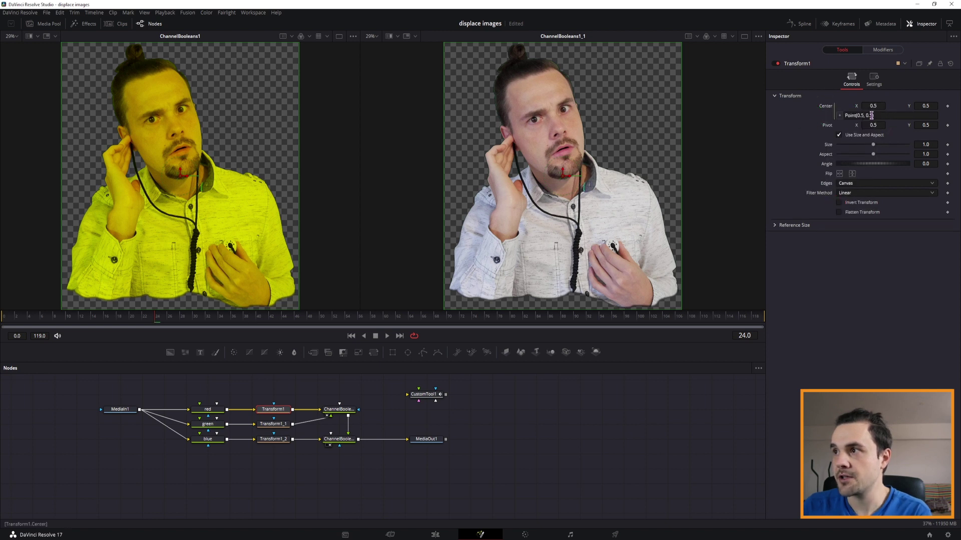
{"action": "left_click", "coordinate": [866, 115]}
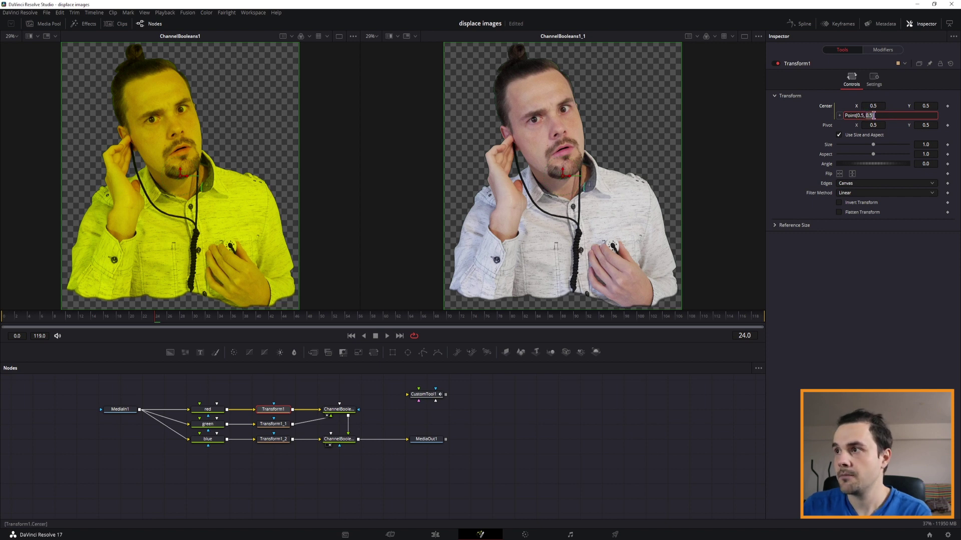
{"action": "key", "text": "BackSpace"}
{"action": "key", "text": "BackSpace"}
{"action": "key", "text": "BackSpace"}
{"action": "key", "text": "BackSpace"}
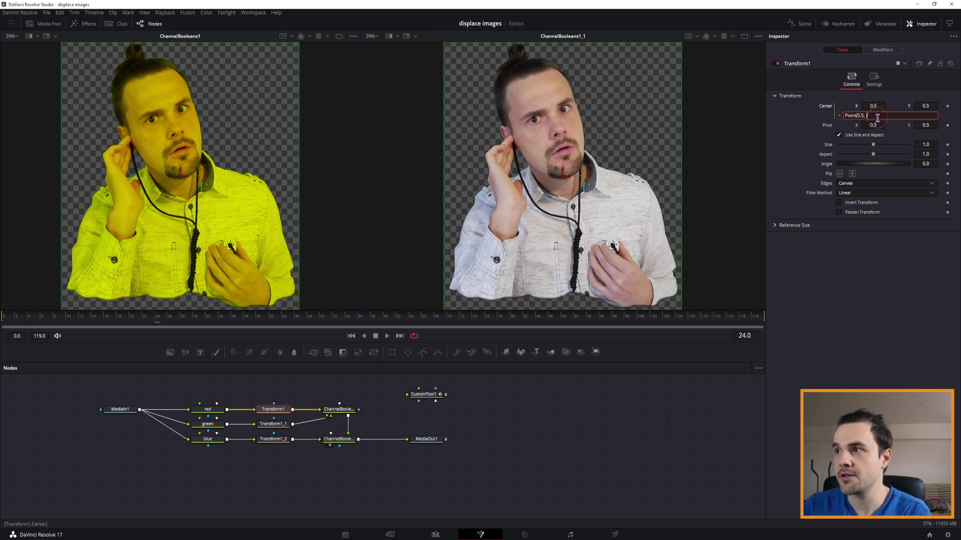
{"action": "key", "text": "Return"}
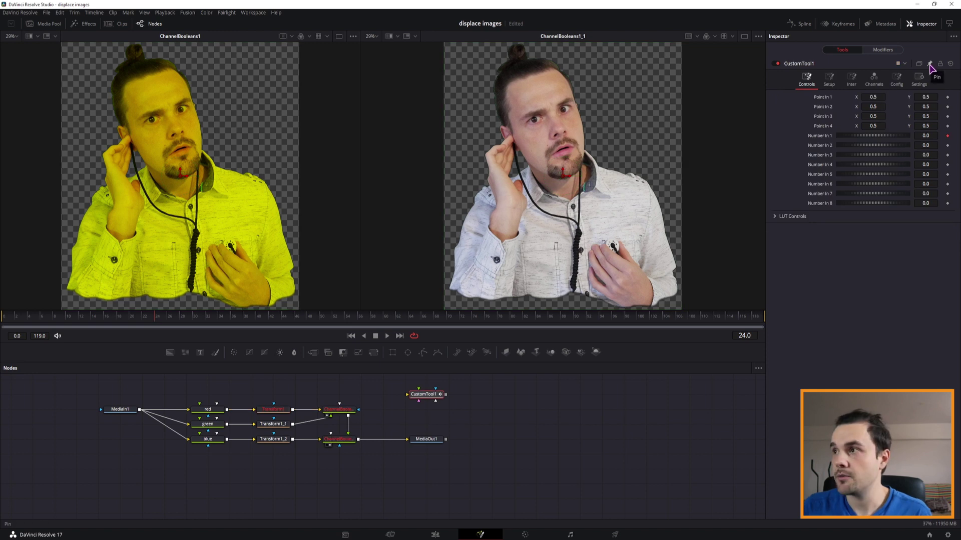
Pick-whip the expression's Y value to CustomTool1's NumberIn1
{"action": "left_click", "coordinate": [929, 64]}
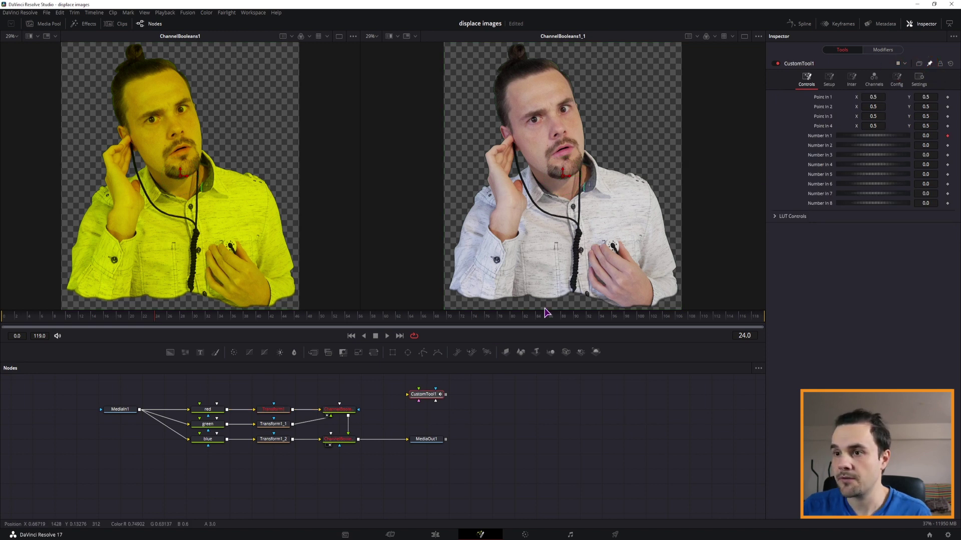
{"action": "left_click", "coordinate": [274, 410]}
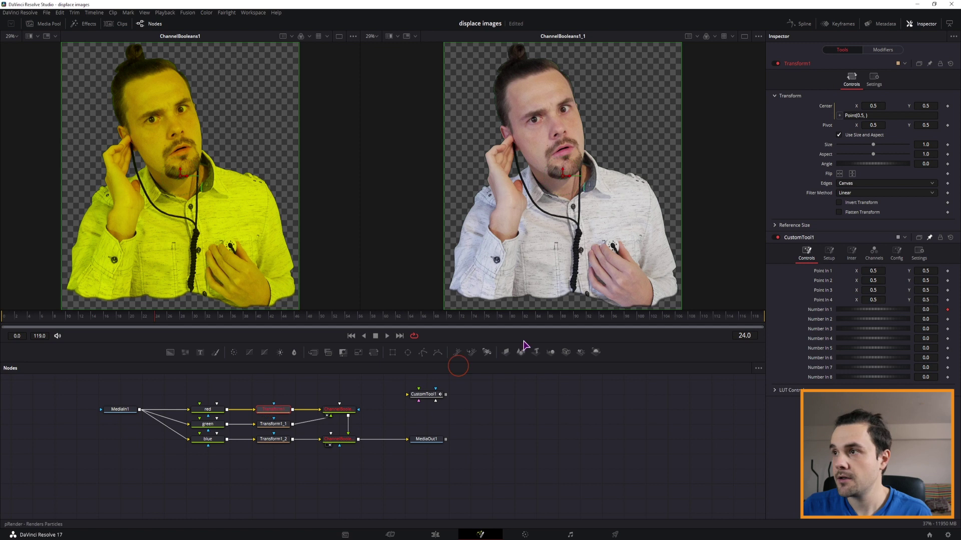
{"action": "left_click", "coordinate": [870, 116]}
{"action": "left_click", "coordinate": [853, 116]}
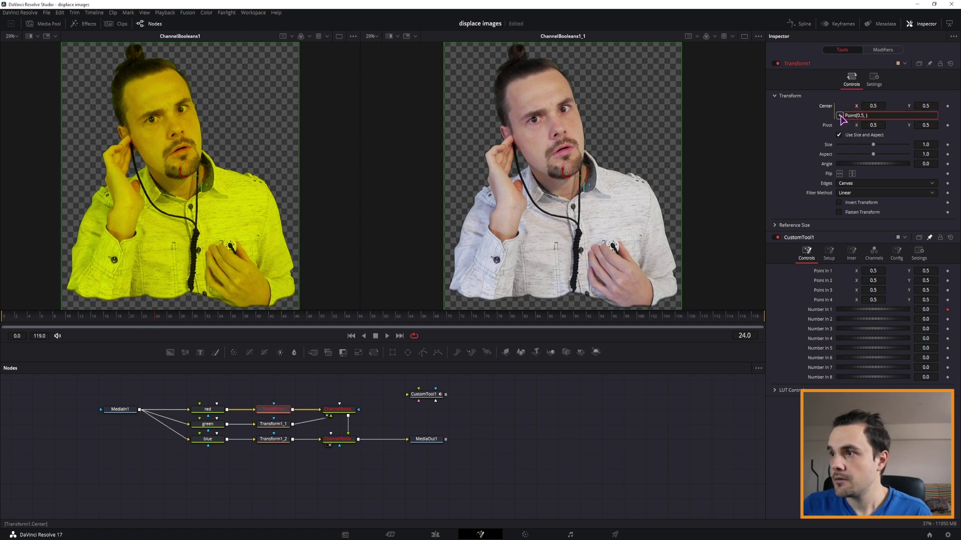
{"action": "left_click_drag", "start_coordinate": [840, 116], "coordinate": [820, 310]}
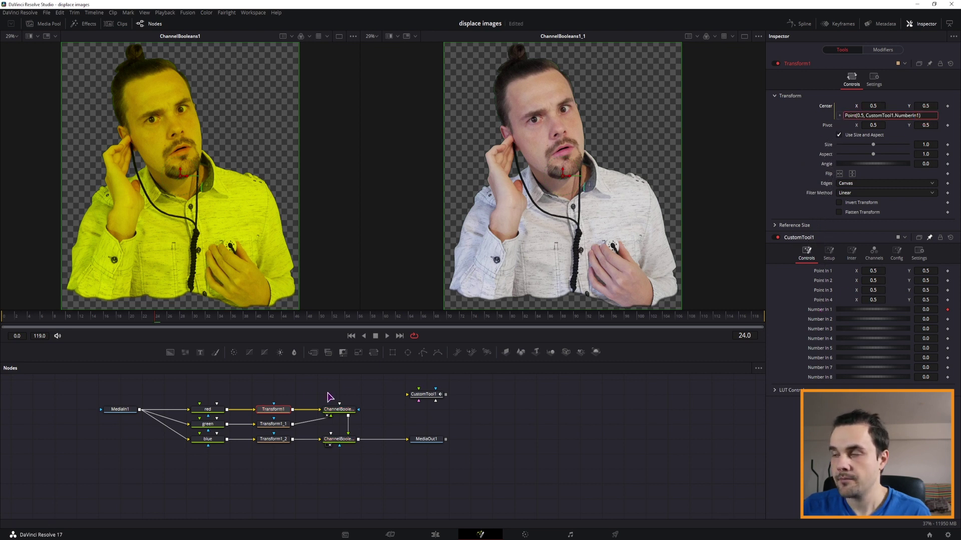
Load audio ena.wav into the AudioWAV modifier and preview the effect at frame 20
{"action": "left_click", "coordinate": [882, 50]}
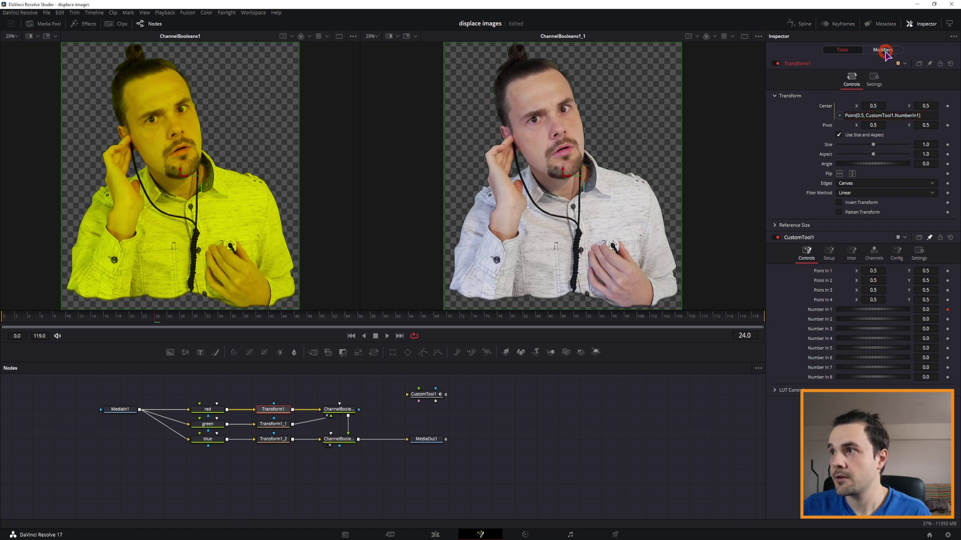
{"action": "left_click", "coordinate": [853, 116]}
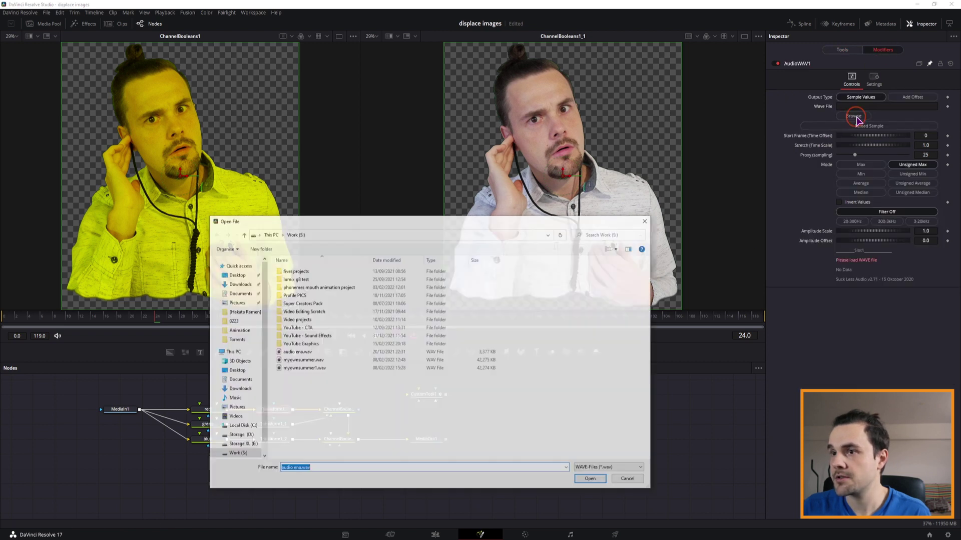
{"action": "left_click", "coordinate": [306, 352]}
{"action": "left_click", "coordinate": [593, 478]}
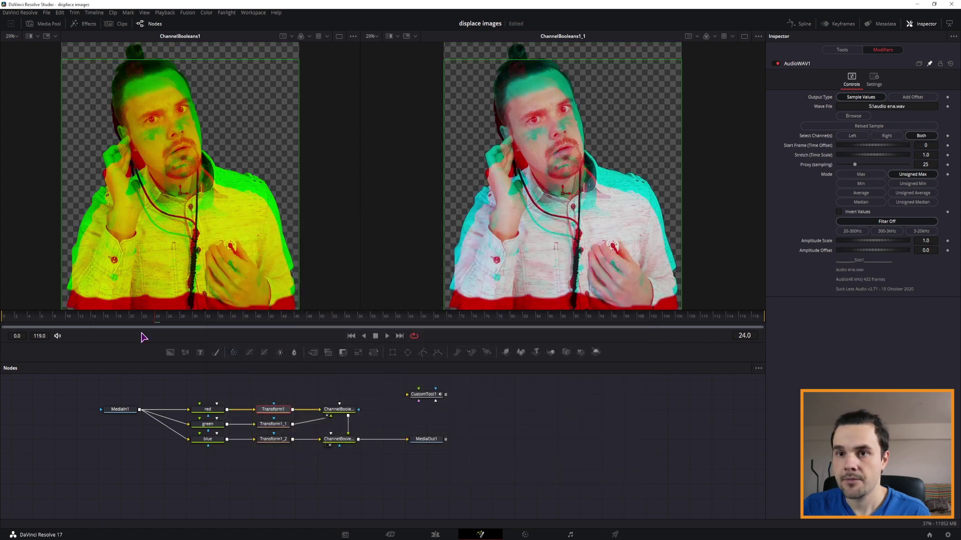
{"action": "left_click_drag", "start_coordinate": [124, 318], "coordinate": [168, 326]}
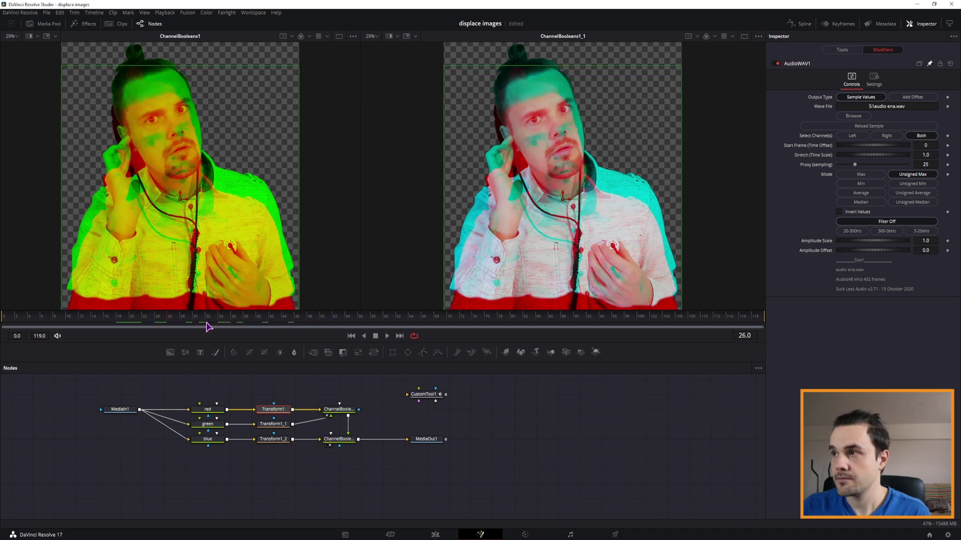
{"action": "left_click", "coordinate": [384, 382]}
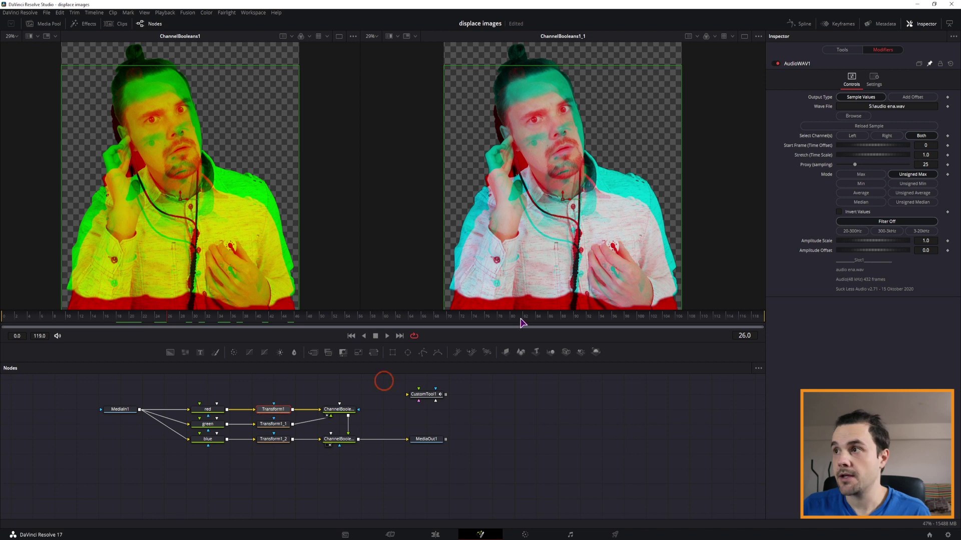
Change Transform1's Center expression to Point(CustomTool1.NumberIn1, 0.5) and pin its settings
{"action": "left_click", "coordinate": [842, 49]}
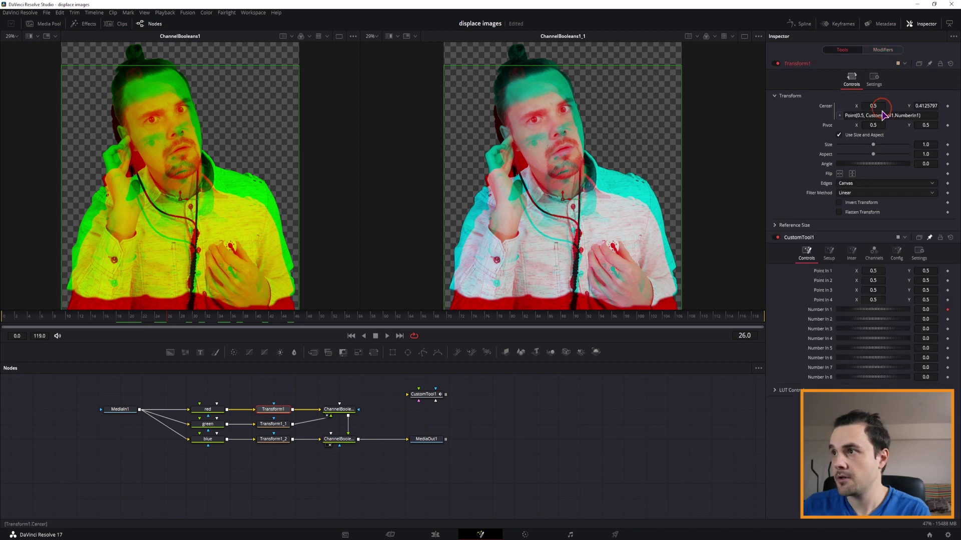
{"action": "left_click", "coordinate": [866, 115]}
{"action": "key", "text": "BackSpace"}
{"action": "key", "text": "BackSpace"}
{"action": "key", "text": "BackSpace"}
{"action": "key", "text": "BackSpace"}
{"action": "key", "text": "BackSpace"}
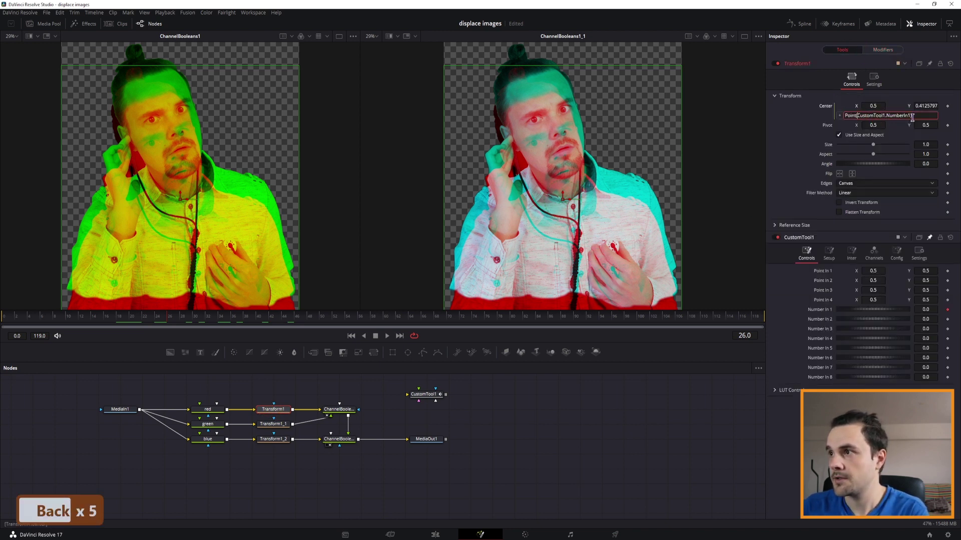
{"action": "left_click", "coordinate": [911, 116]}
{"action": "type", "text": ", "}
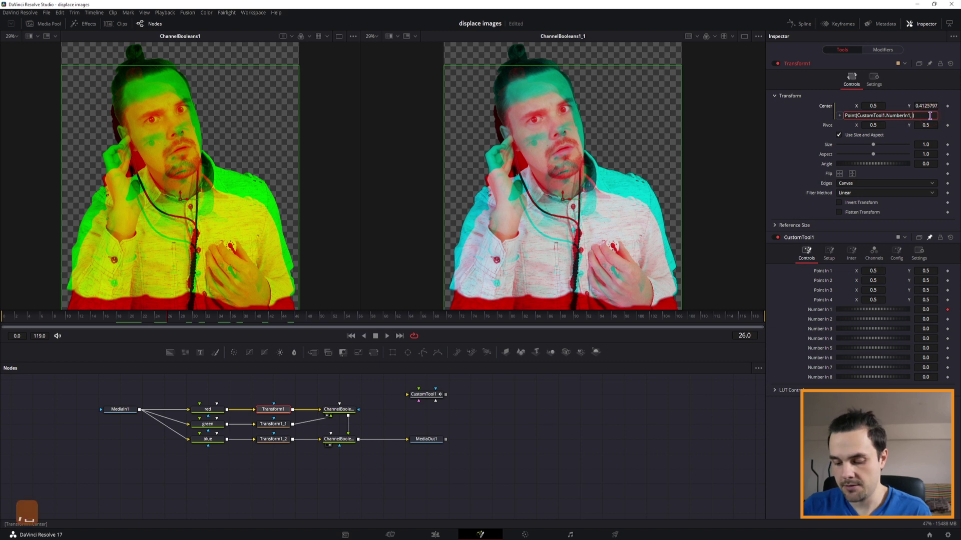
{"action": "type", "text": "0.5"}
{"action": "key", "text": "Return"}
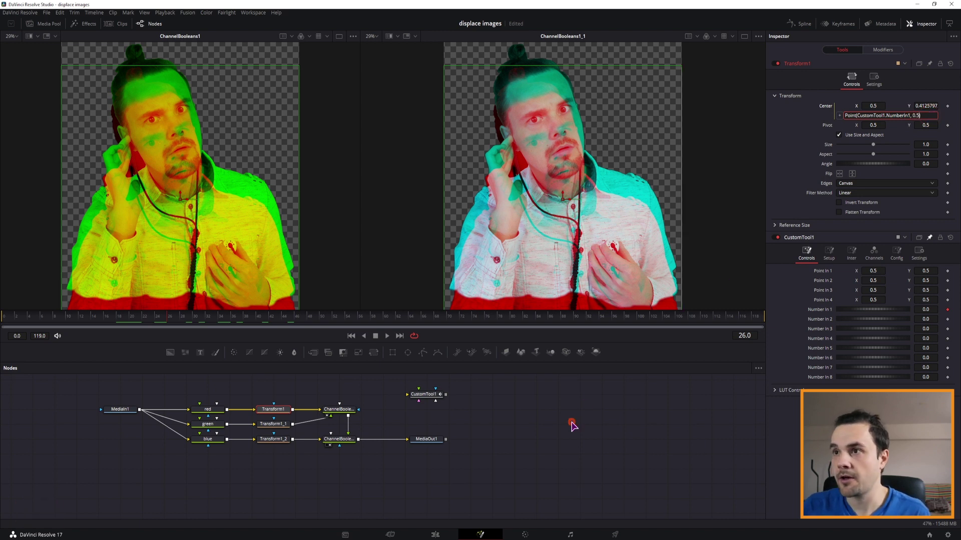
{"action": "left_click_drag", "start_coordinate": [189, 320], "coordinate": [225, 321]}
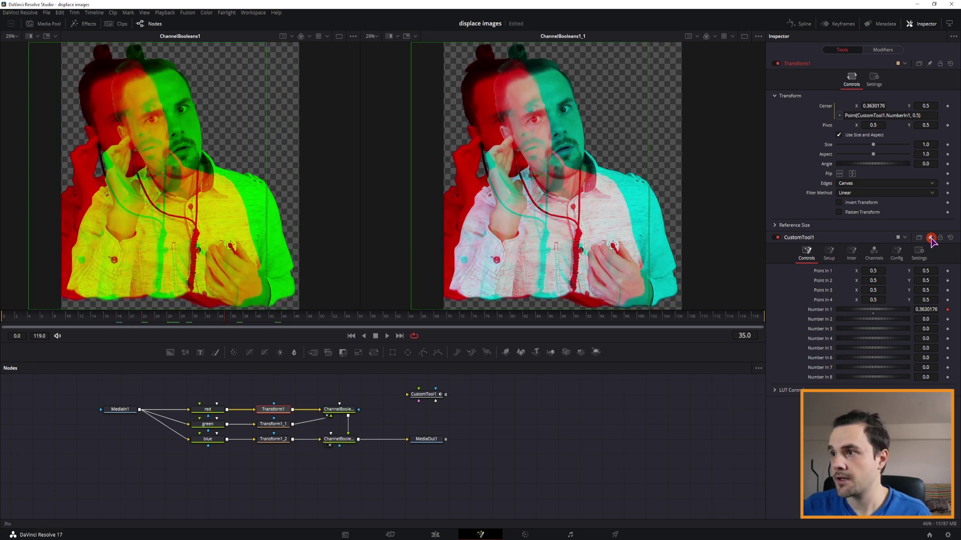
{"action": "left_click", "coordinate": [929, 64]}
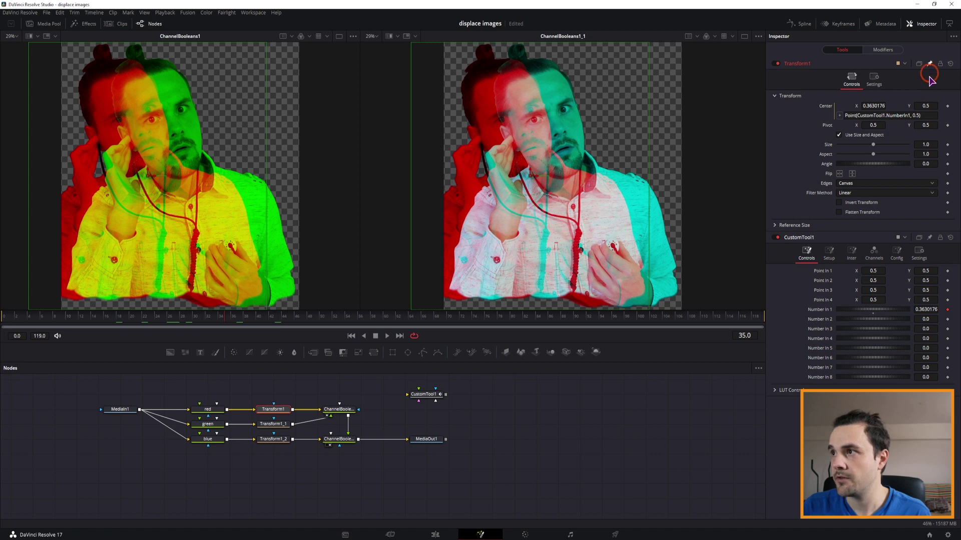
Give Transform1_1's Center an expression linked to Transform1.Center
{"action": "left_click", "coordinate": [273, 425]}
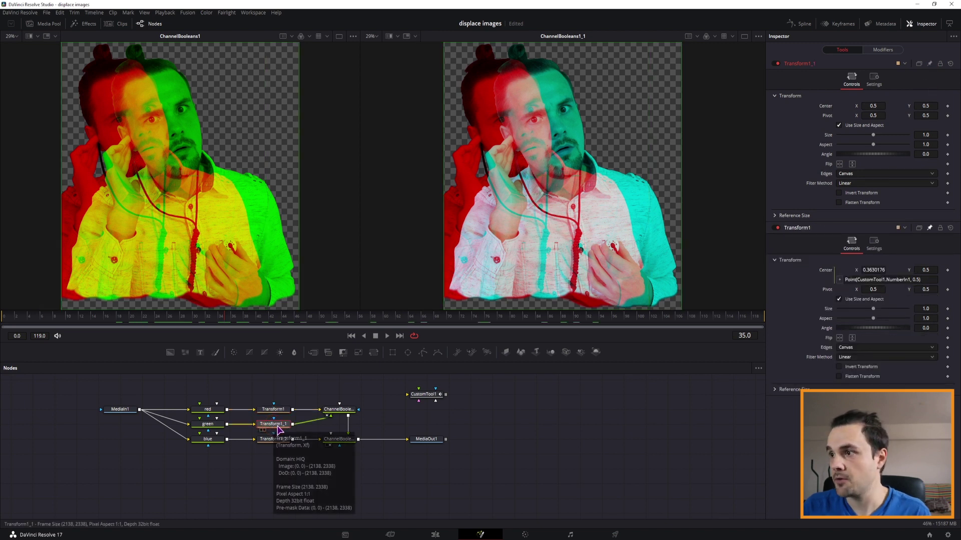
{"action": "right_click", "coordinate": [828, 106]}
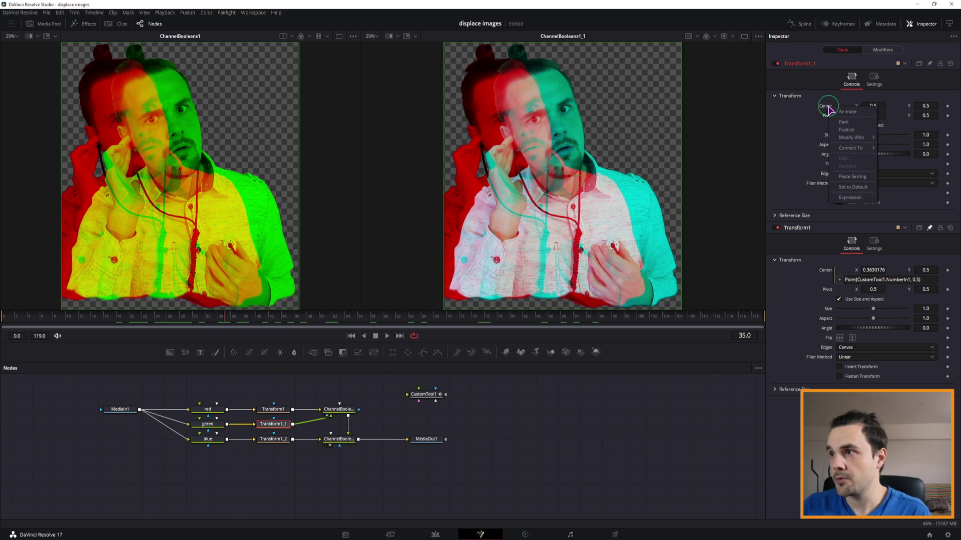
{"action": "left_click", "coordinate": [846, 198]}
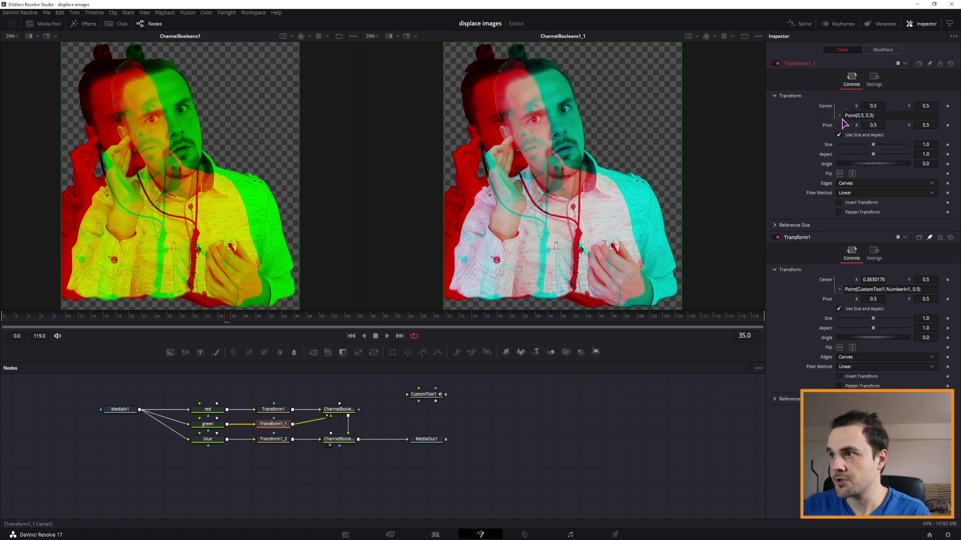
{"action": "left_click_drag", "start_coordinate": [839, 118], "coordinate": [841, 294]}
{"action": "left_click", "coordinate": [274, 410]}
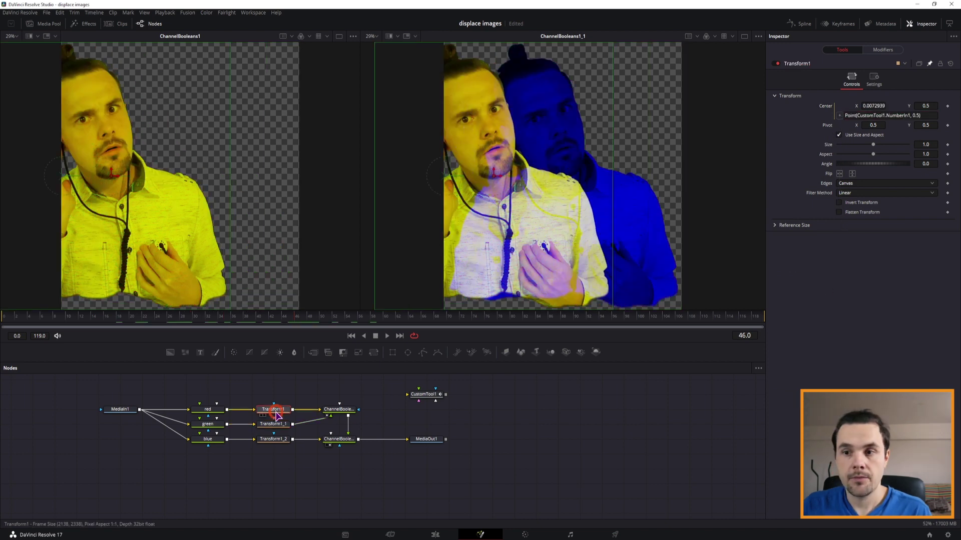
{"action": "left_click", "coordinate": [276, 427]}
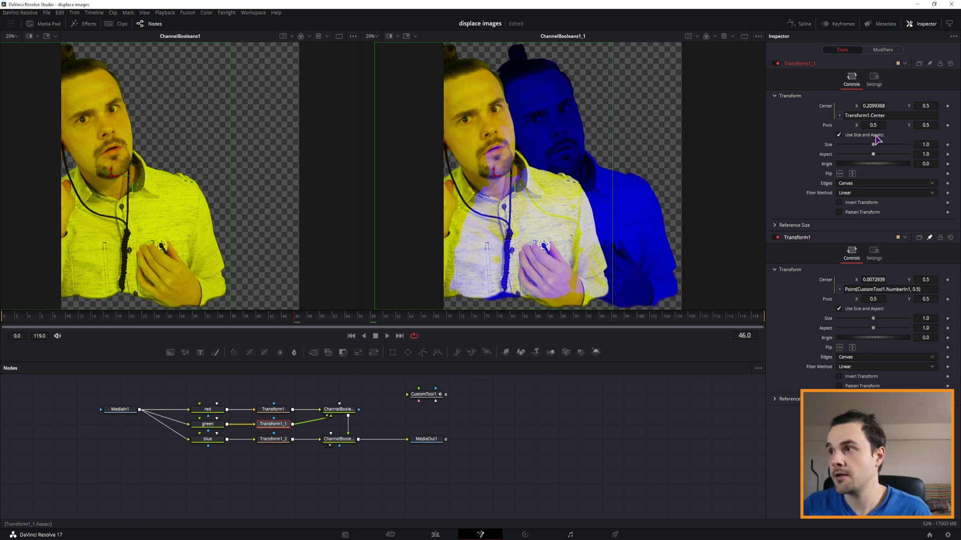
Append the offset -Point(0.05,0.1) to Transform1_1's Center expression
{"action": "left_click", "coordinate": [894, 115]}
{"action": "type", "text": "-"}
{"action": "type", "text": "Point(0.1,0.0)"}
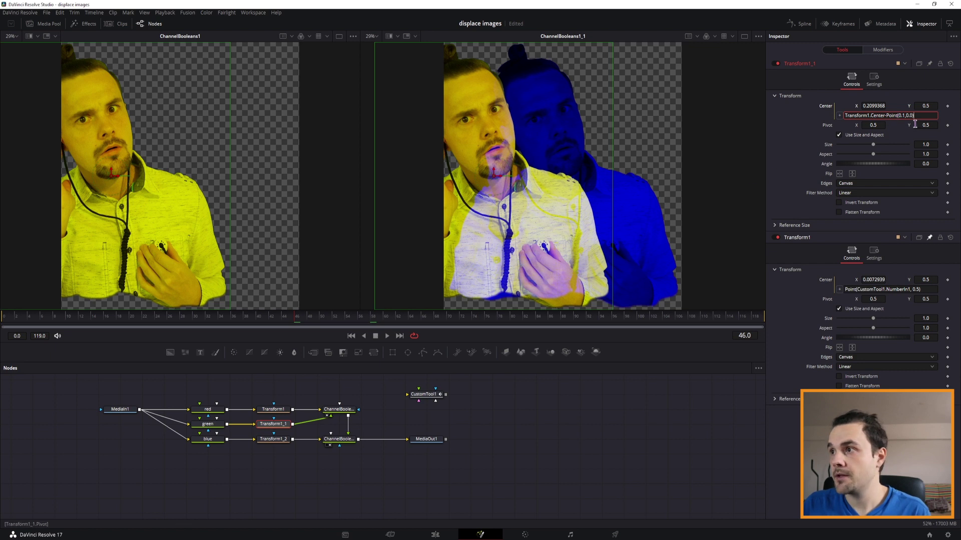
{"action": "key", "text": "BackSpace"}
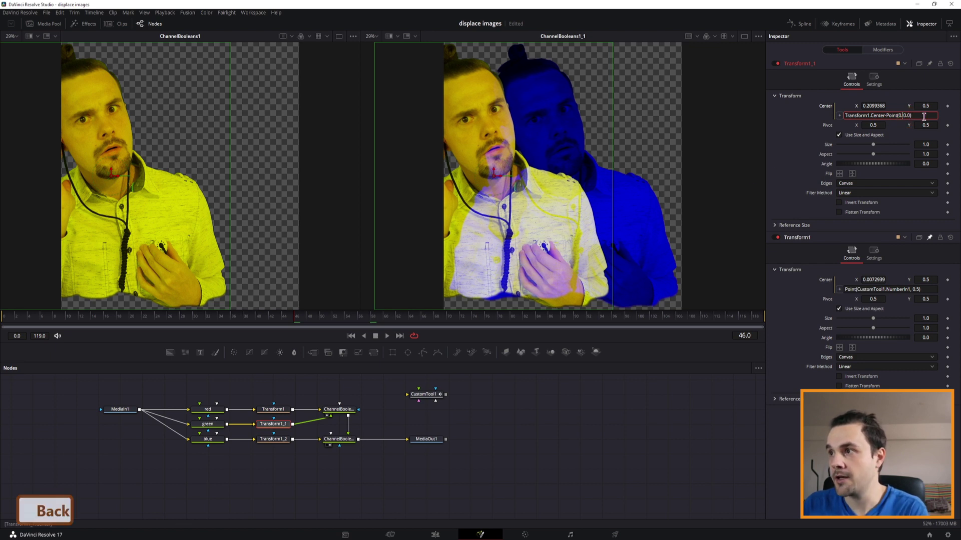
{"action": "type", "text": "05"}
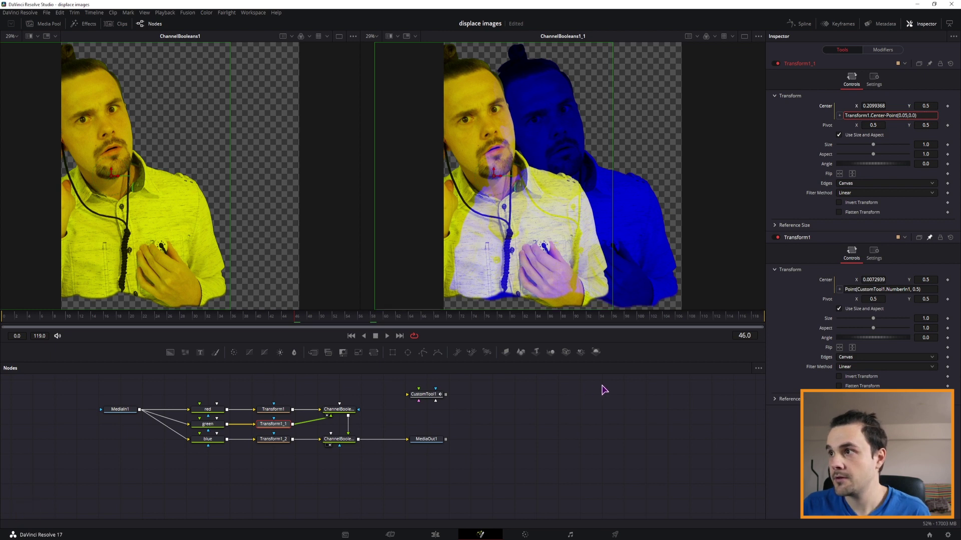
{"action": "key", "text": "Return"}
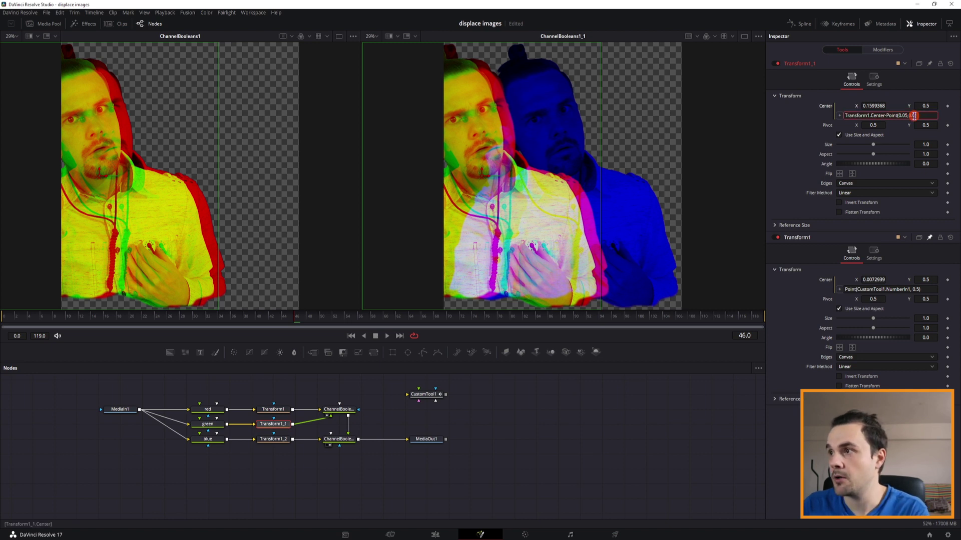
{"action": "left_click", "coordinate": [933, 116]}
{"action": "key", "text": "BackSpace"}
{"action": "type", "text": "1"}
{"action": "left_click", "coordinate": [556, 427]}
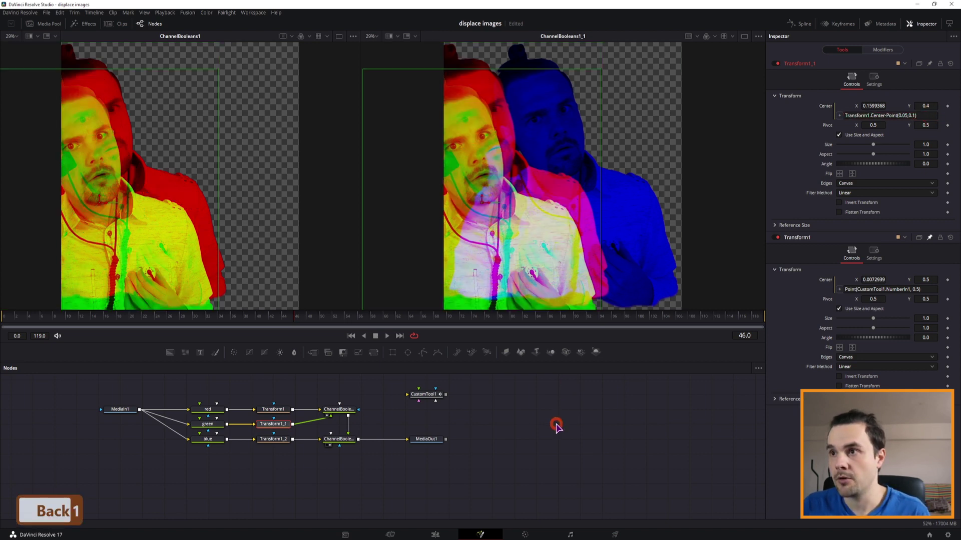
{"action": "left_click", "coordinate": [265, 318]}
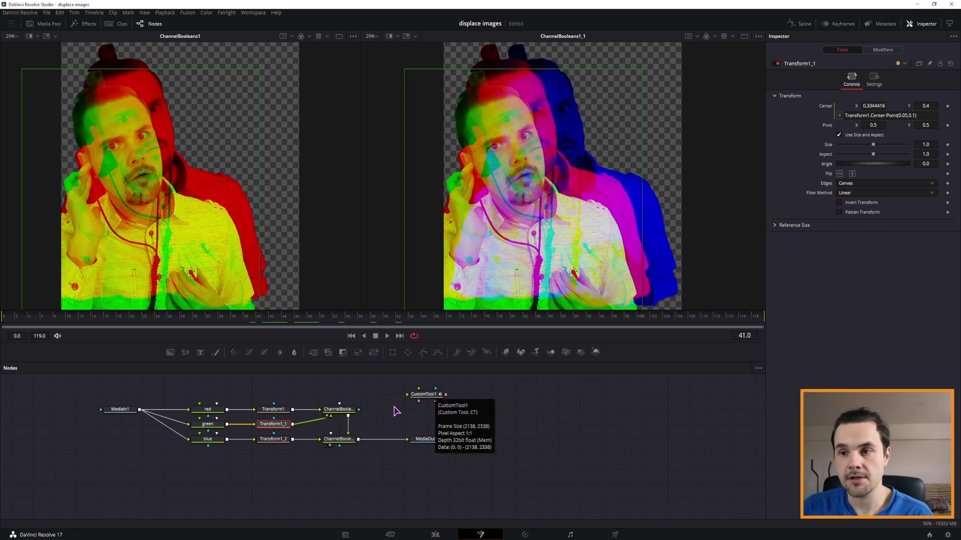
Add an XY Path modifier to Transform1_2's Center and return to frame 13
{"action": "left_click", "coordinate": [274, 440]}
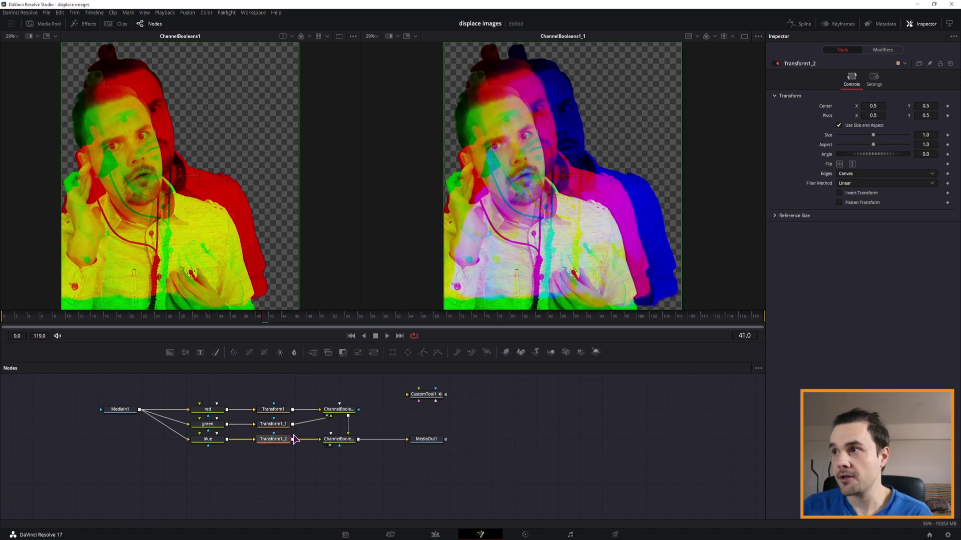
{"action": "right_click", "coordinate": [826, 110]}
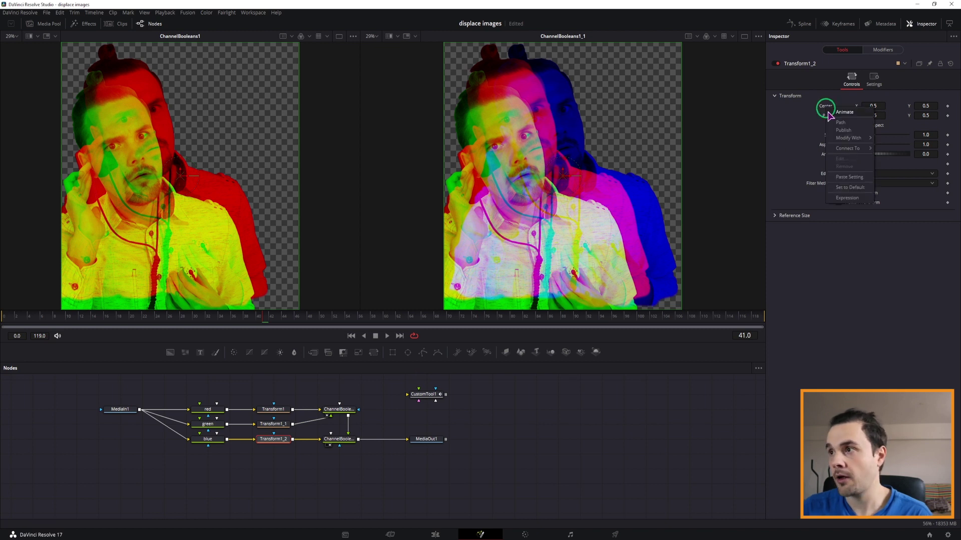
{"action": "mouse_move", "coordinate": [848, 138]}
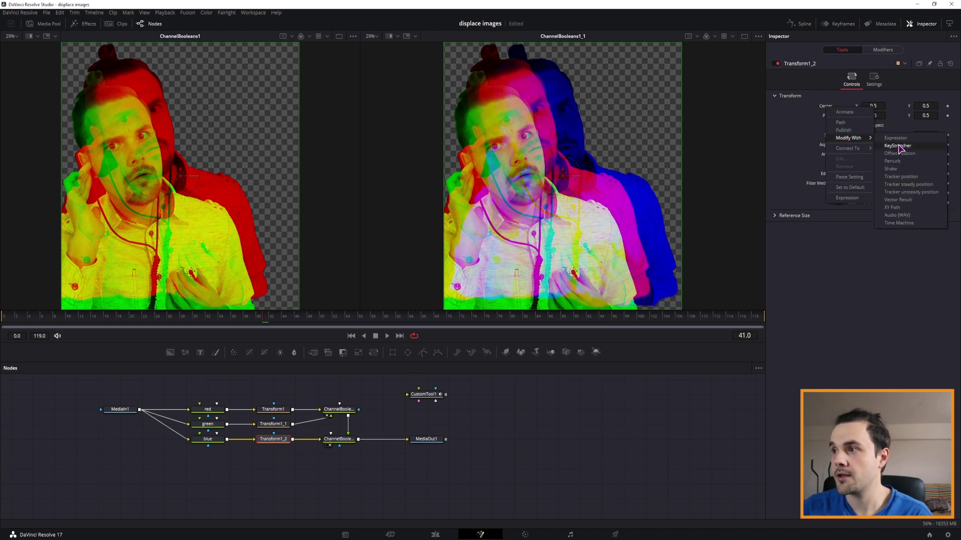
{"action": "left_click", "coordinate": [899, 208]}
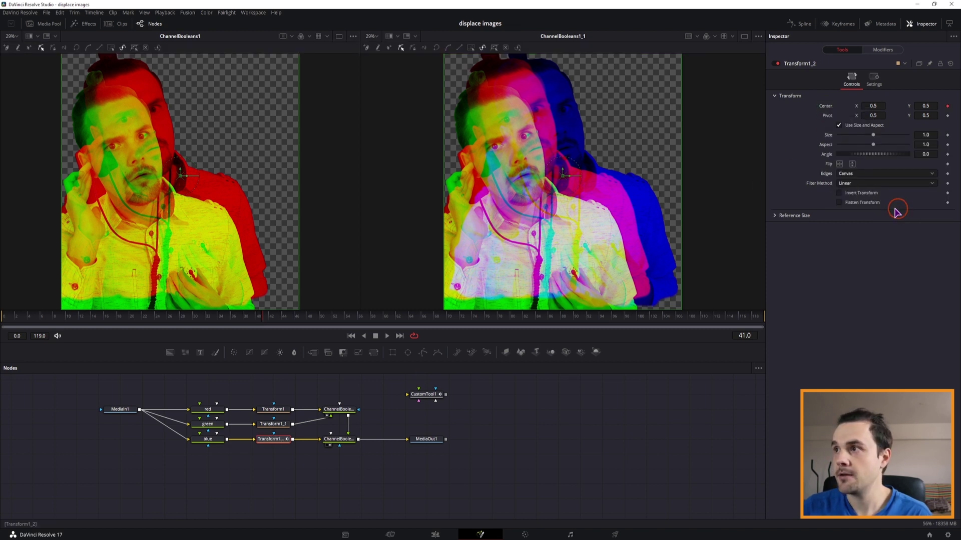
{"action": "left_click", "coordinate": [881, 51]}
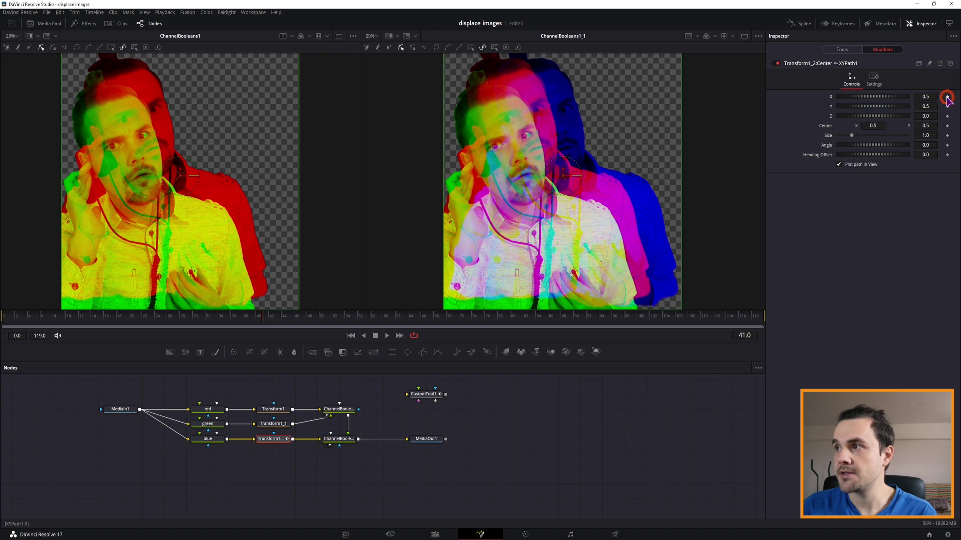
{"action": "left_click_drag", "start_coordinate": [157, 320], "coordinate": [189, 319]}
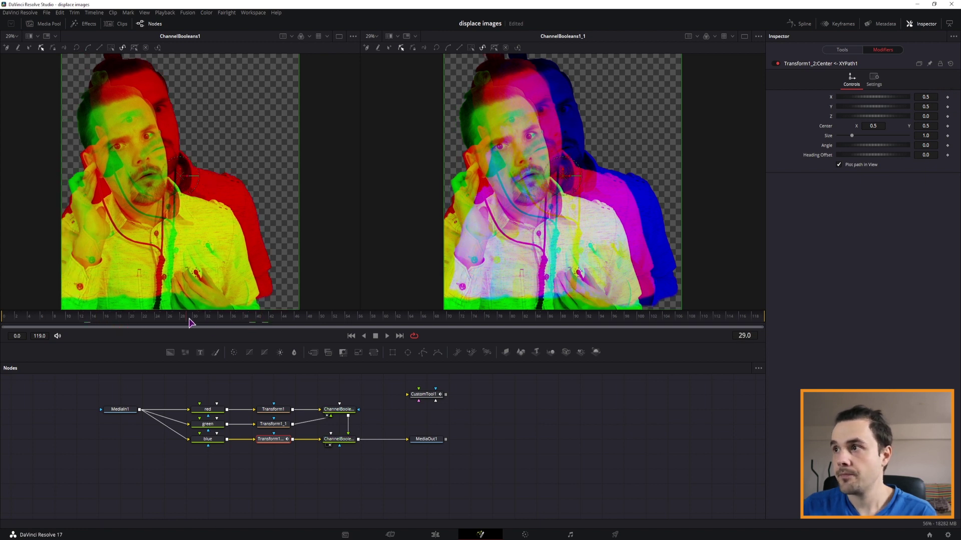
Drive XYPath1's X with audio ena.wav at amplitude scale 0.1, filtered to 300-3kHz
{"action": "right_click", "coordinate": [830, 107]}
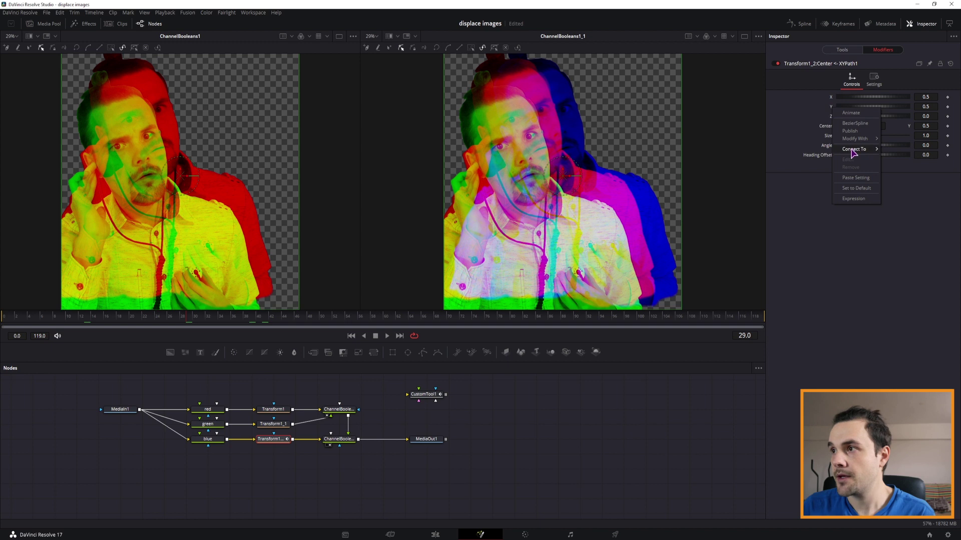
{"action": "mouse_move", "coordinate": [857, 140]}
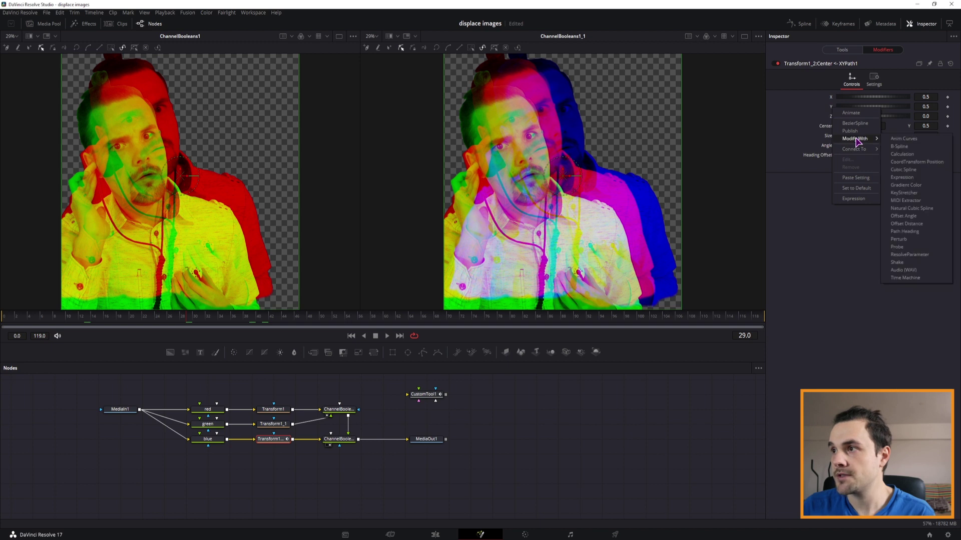
{"action": "left_click", "coordinate": [904, 271]}
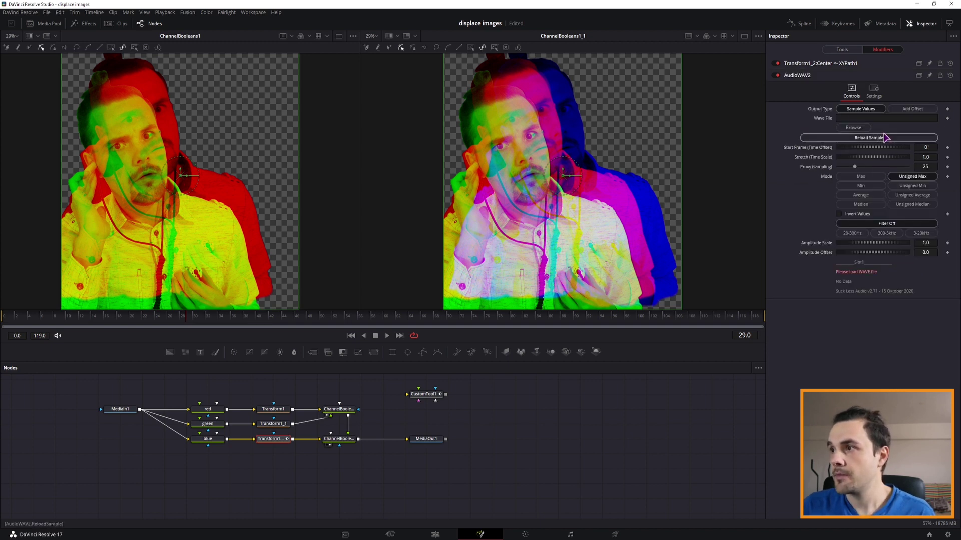
{"action": "left_click", "coordinate": [853, 128]}
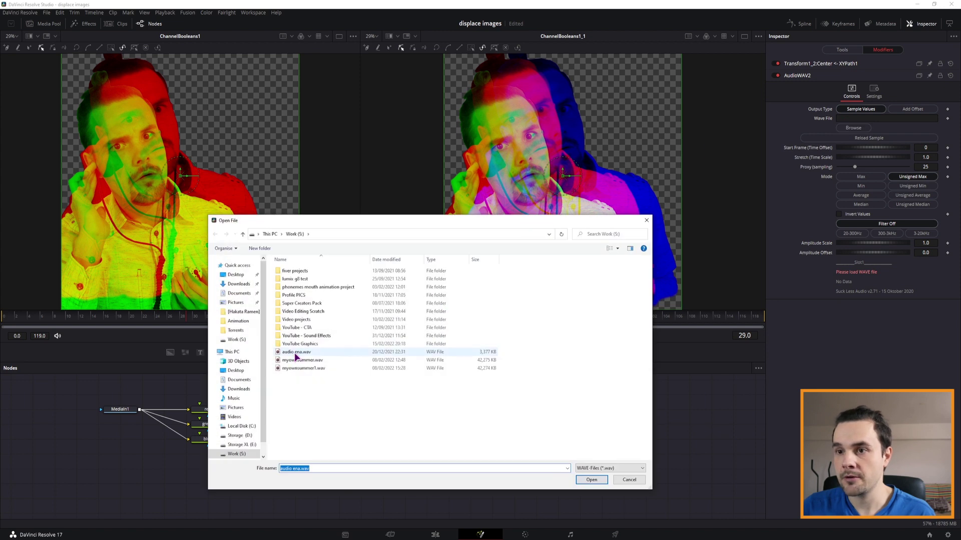
{"action": "left_click", "coordinate": [591, 479]}
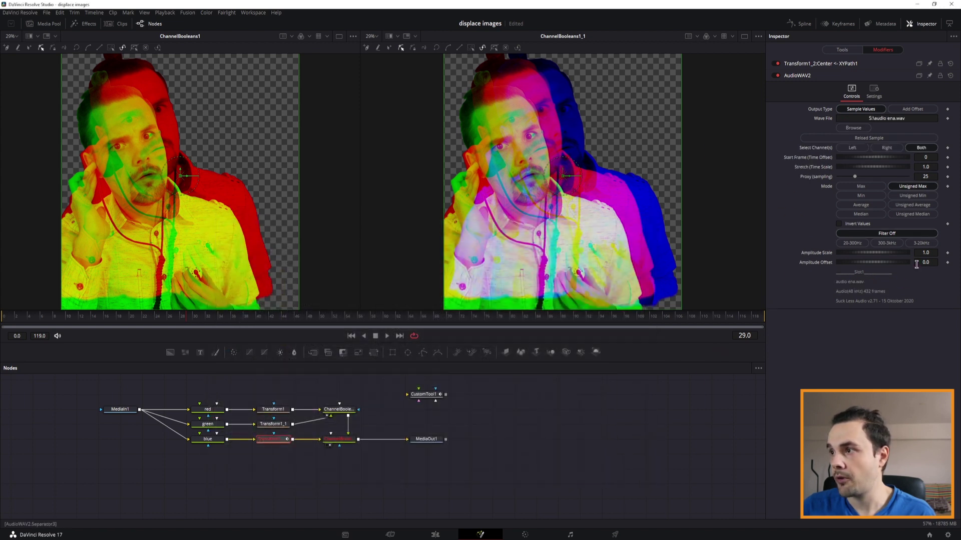
{"action": "left_click", "coordinate": [928, 253]}
{"action": "type", "text": "0.1"}
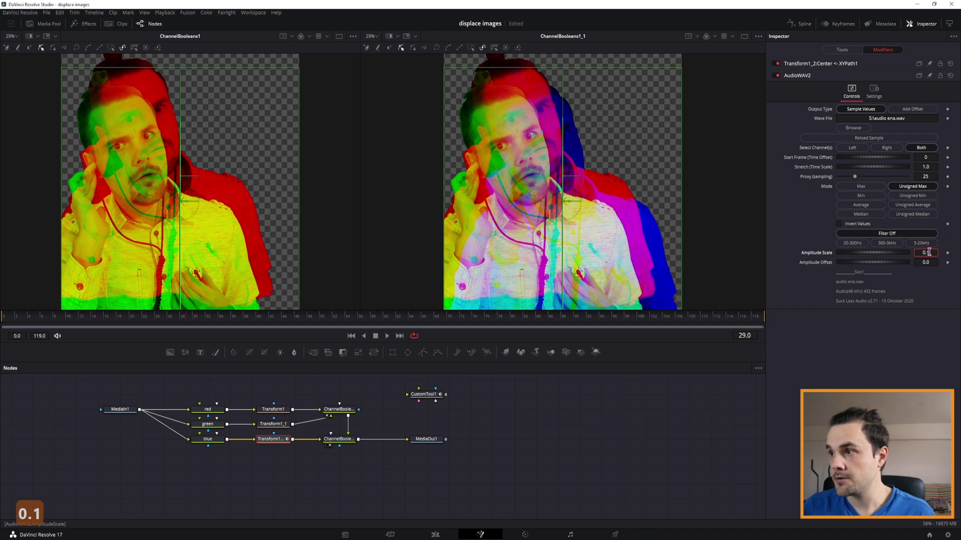
{"action": "key", "text": "Return"}
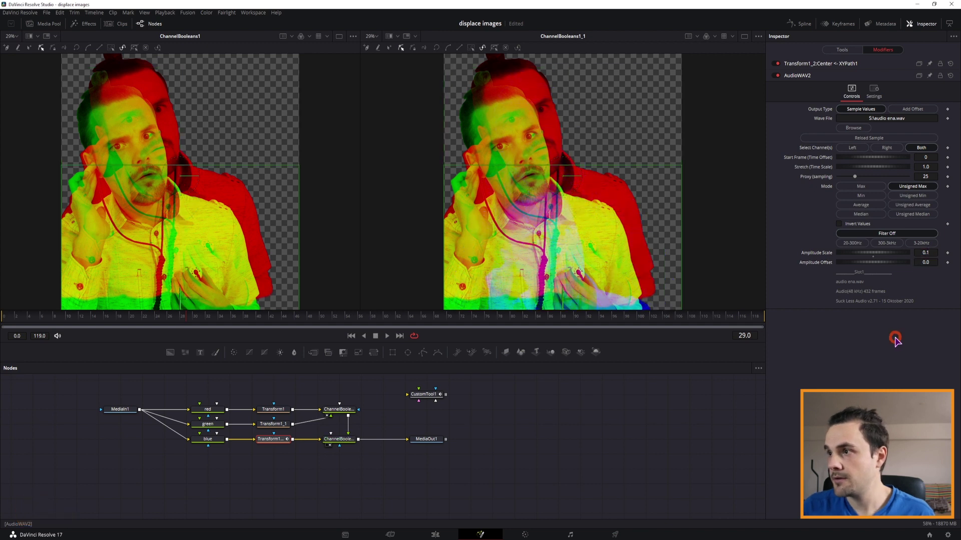
{"action": "left_click", "coordinate": [885, 244]}
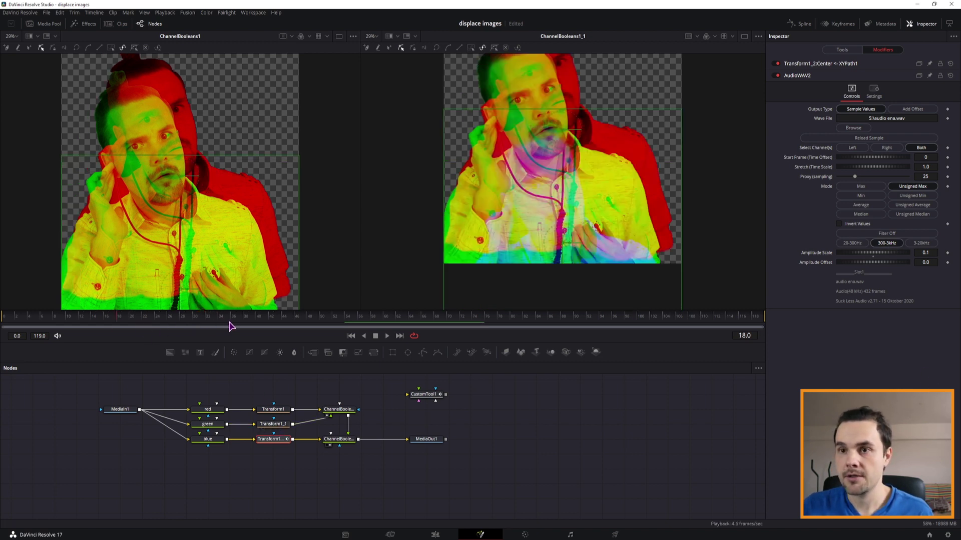
Play back the audio-driven blue offset, stop at frame 38, and select CustomTool1
{"action": "left_click", "coordinate": [261, 395]}
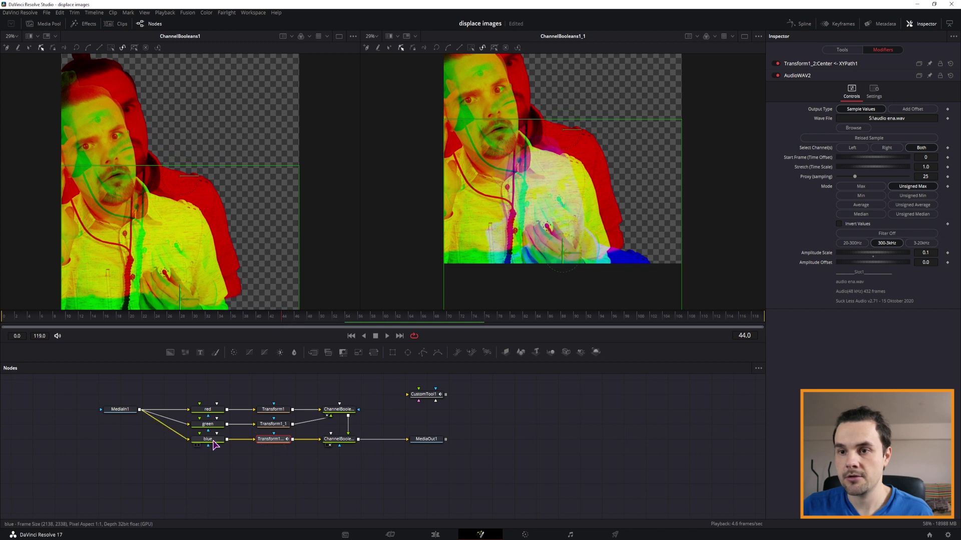
{"action": "left_click", "coordinate": [244, 317]}
{"action": "left_click", "coordinate": [431, 404]}
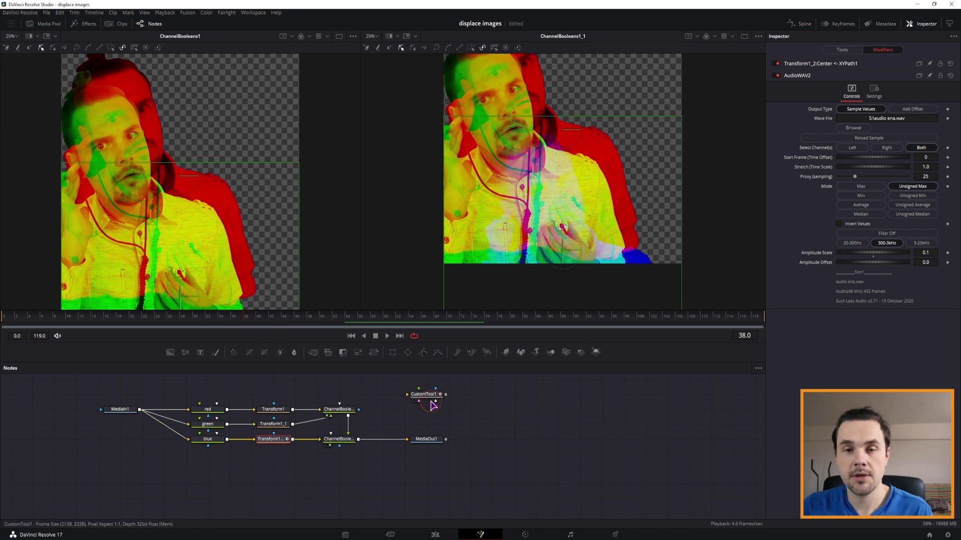
{"action": "left_click", "coordinate": [427, 395]}
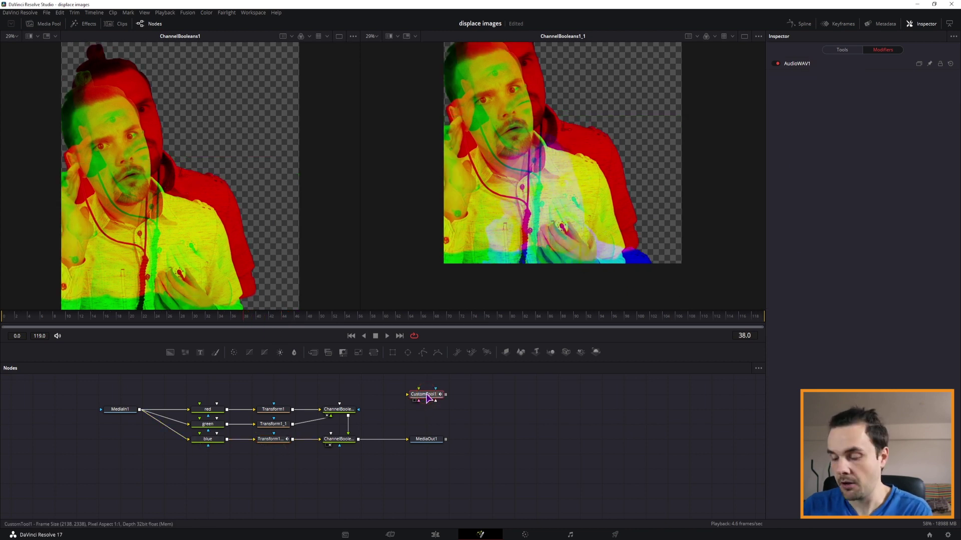
Delete the CustomTool1 node and reset Transform1_1's Center to its default
{"action": "key", "text": "Delete"}
{"action": "left_click", "coordinate": [273, 439]}
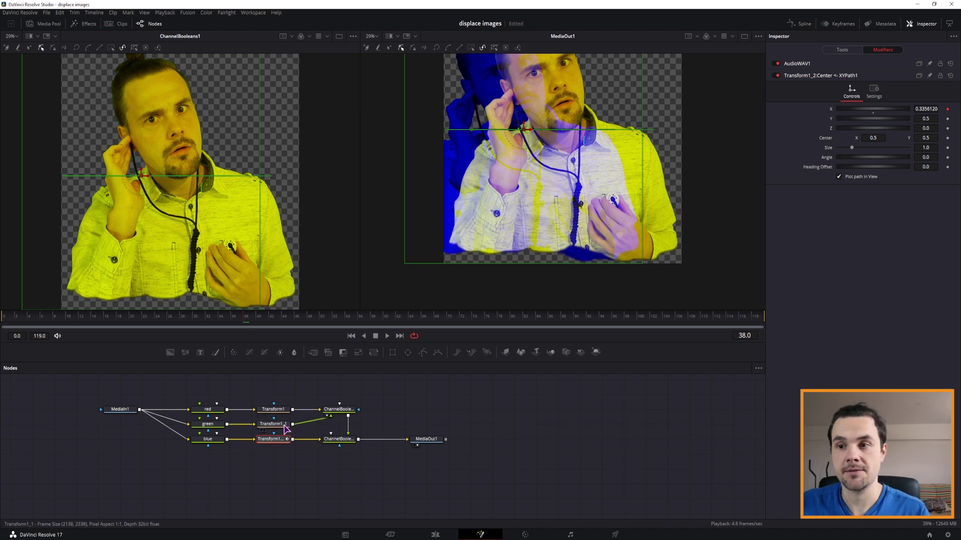
{"action": "left_click", "coordinate": [273, 424]}
{"action": "right_click", "coordinate": [827, 109]}
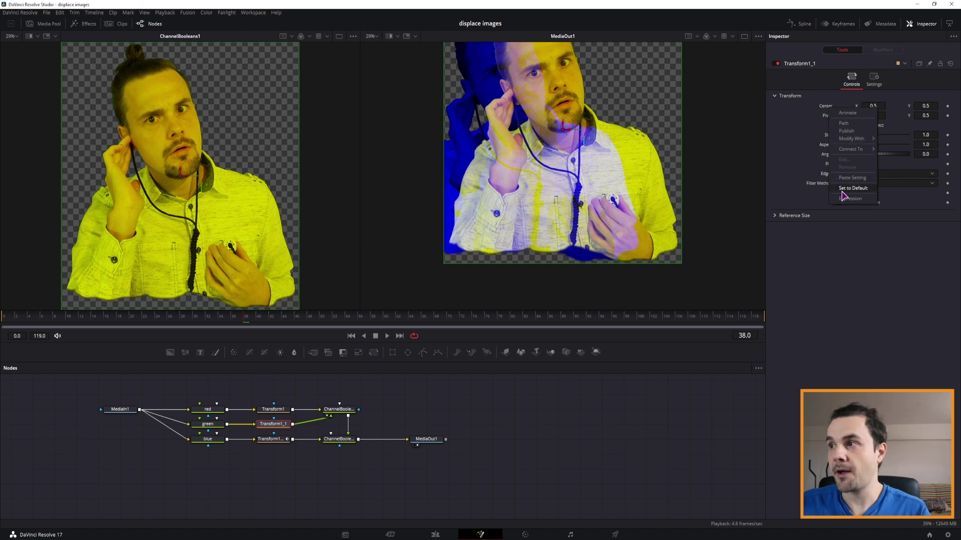
{"action": "left_click", "coordinate": [804, 115]}
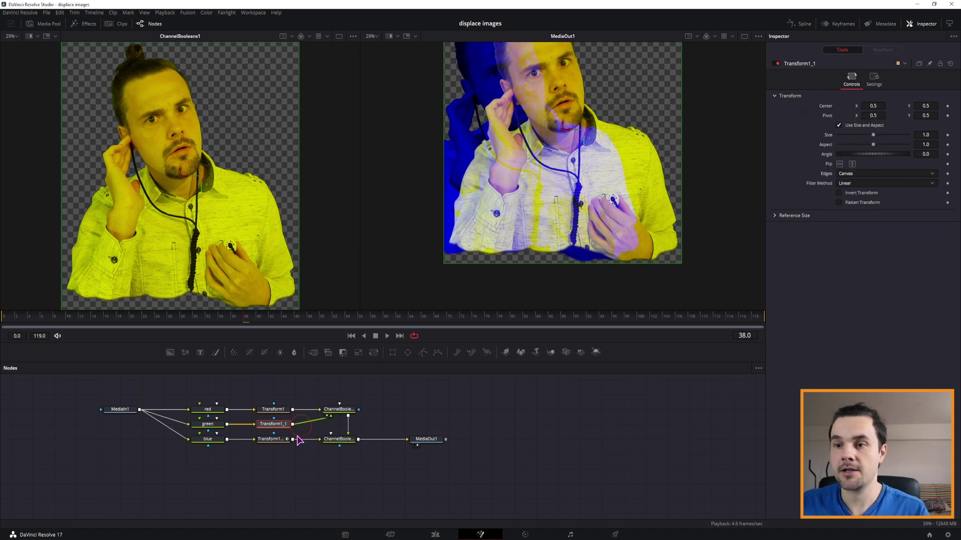
{"action": "left_click", "coordinate": [273, 439]}
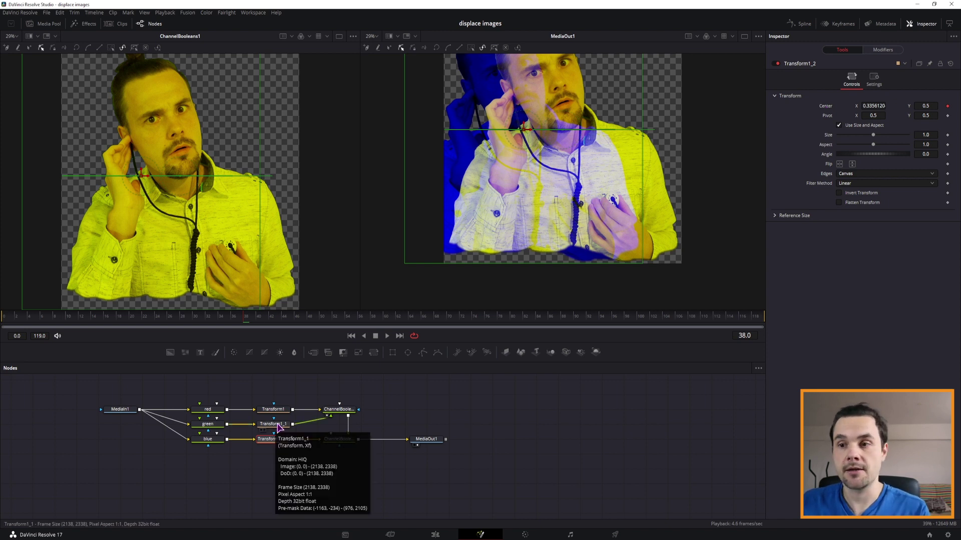
Pin Transform1_2's XYPath1 controls and add an XY Path modifier to Transform1_1's Center
{"action": "left_click", "coordinate": [273, 439]}
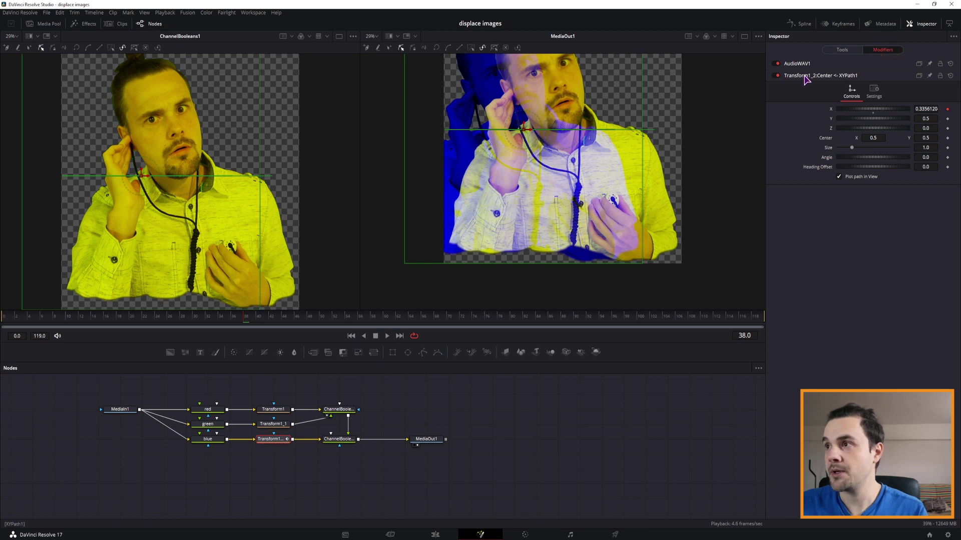
{"action": "left_click", "coordinate": [929, 75]}
{"action": "left_click", "coordinate": [278, 424]}
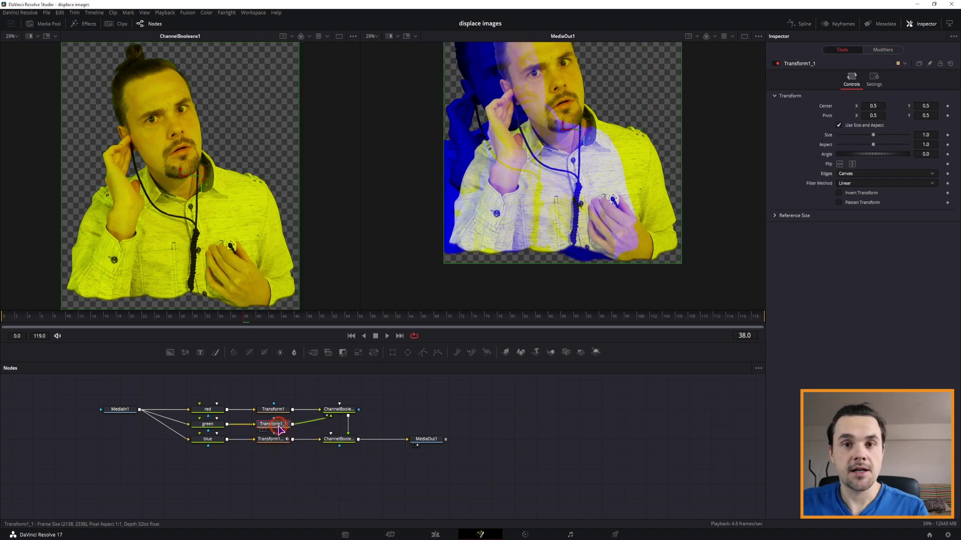
{"action": "right_click", "coordinate": [822, 106]}
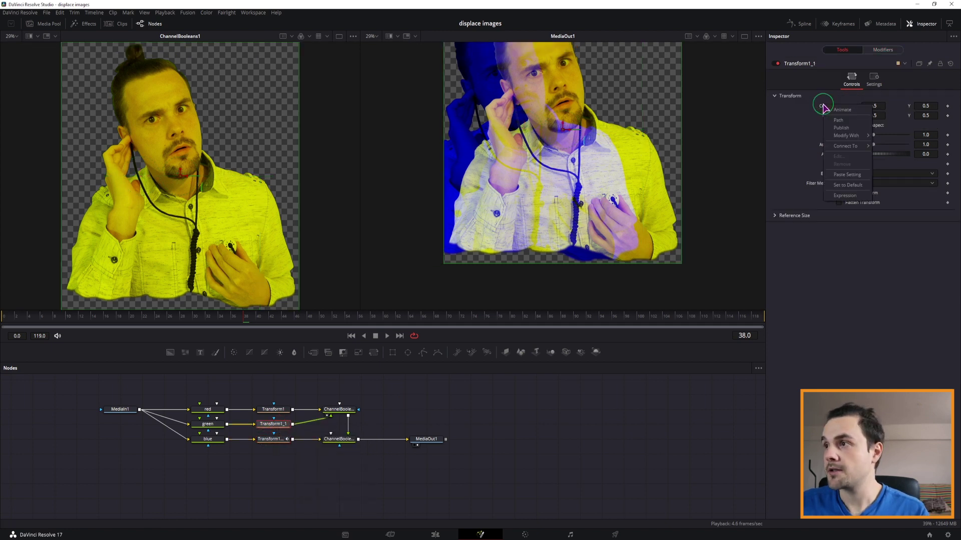
{"action": "mouse_move", "coordinate": [851, 136]}
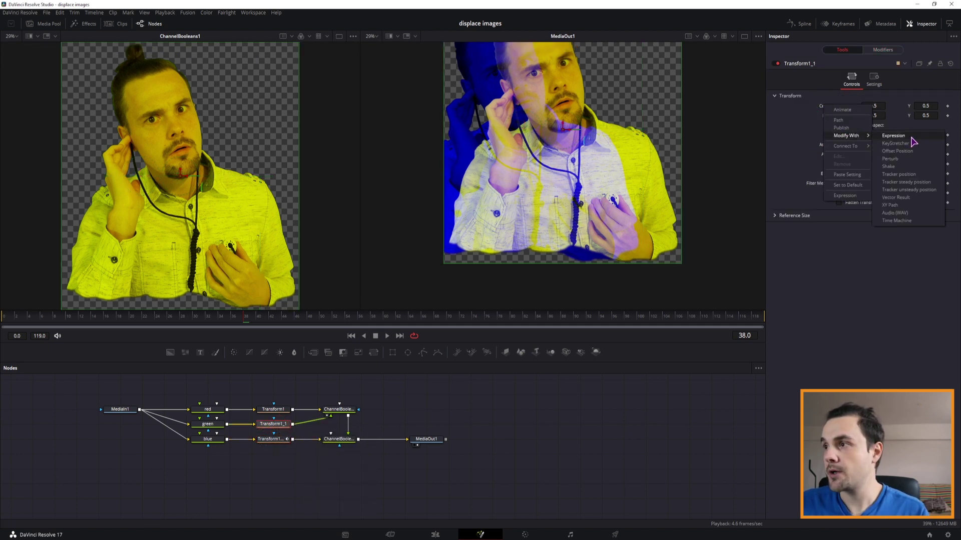
{"action": "left_click", "coordinate": [905, 205]}
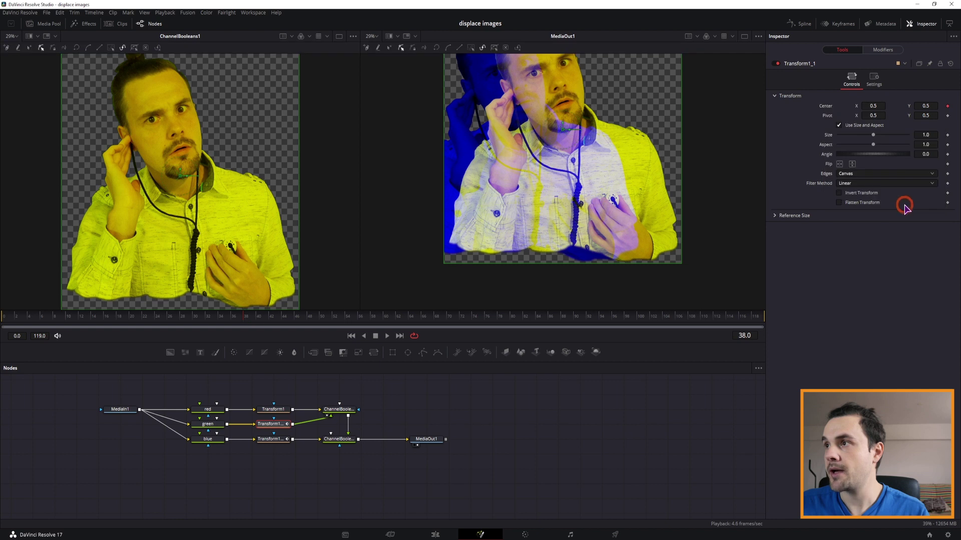
Turn XYPath2's Y into an expression linked to XYPath1's X value
{"action": "left_click", "coordinate": [882, 50]}
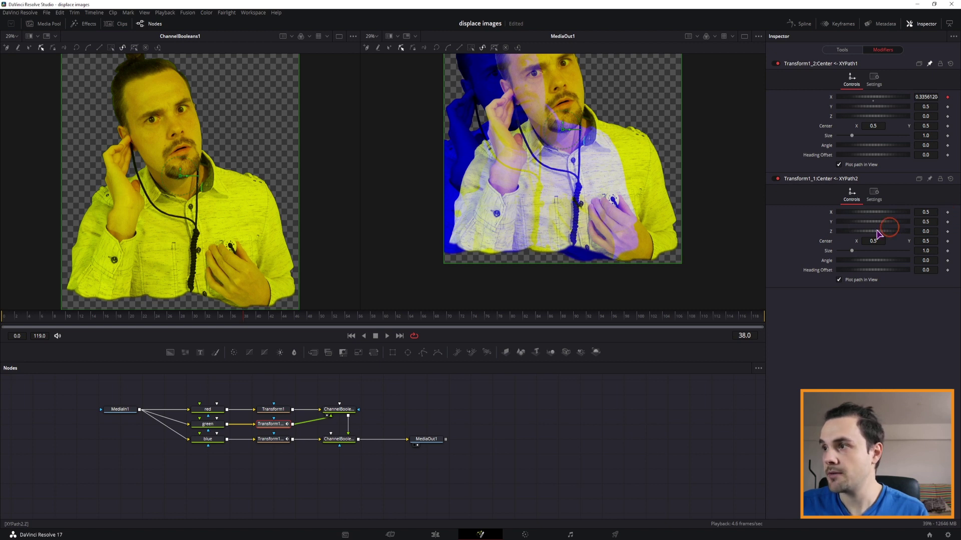
{"action": "left_click", "coordinate": [926, 222]}
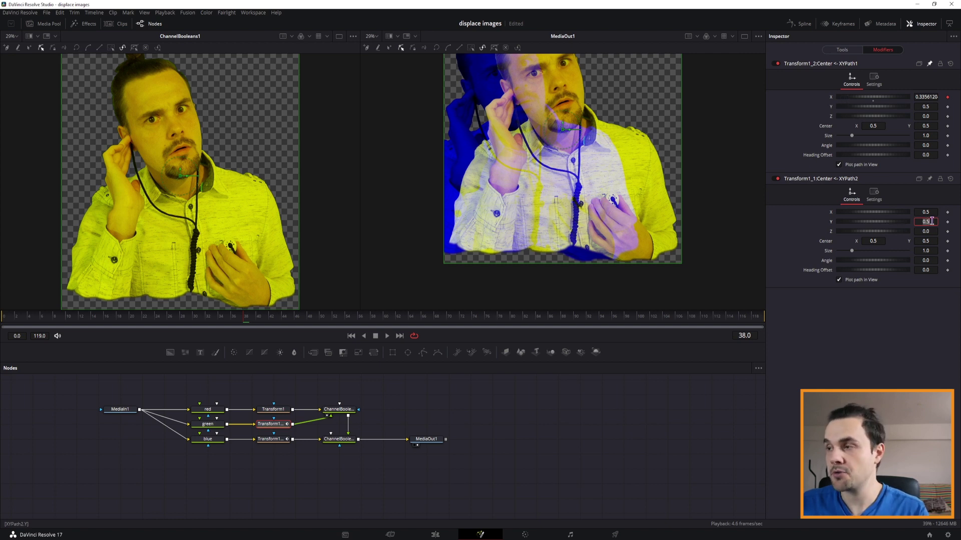
{"action": "type", "text": "="}
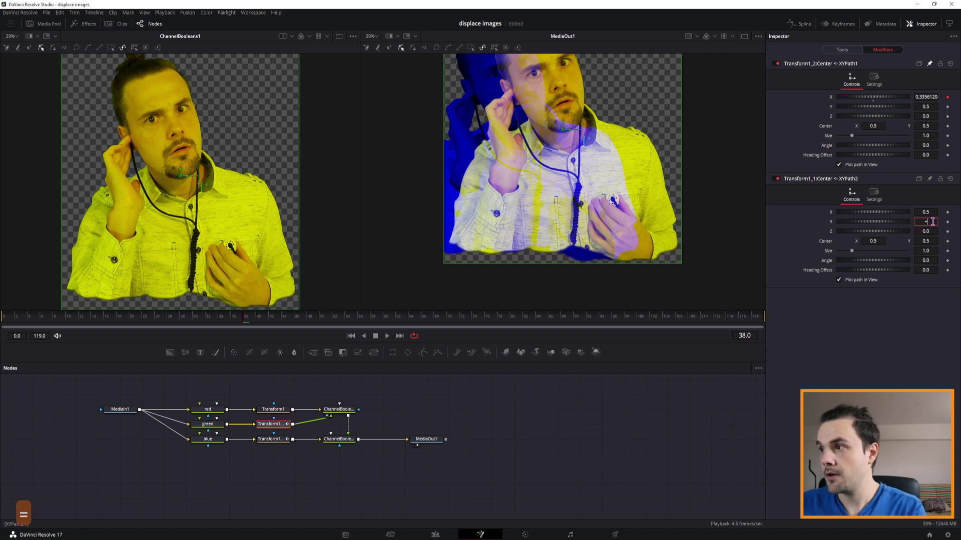
{"action": "key", "text": "Return"}
{"action": "left_click_drag", "start_coordinate": [840, 231], "coordinate": [832, 100]}
{"action": "left_click", "coordinate": [273, 440]}
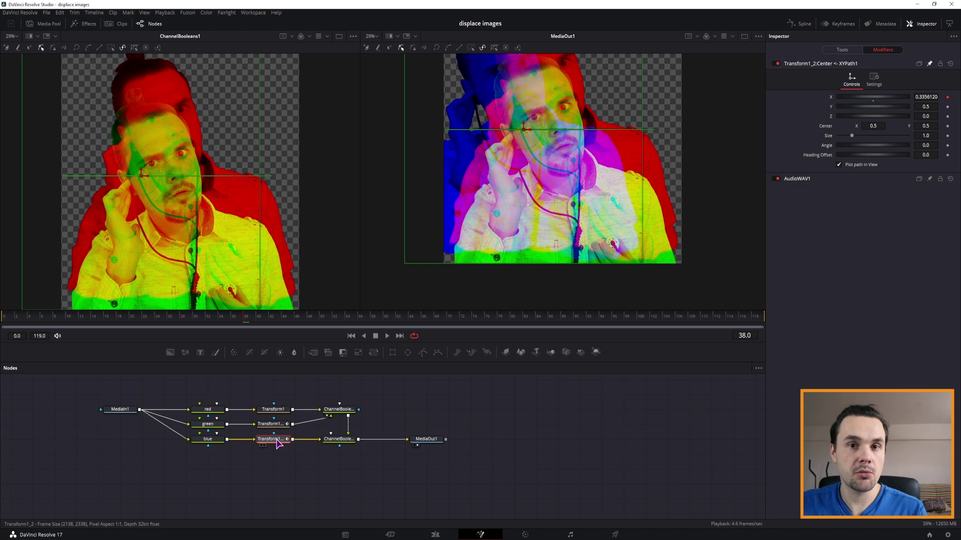
{"action": "left_click", "coordinate": [270, 424], "text": "ctrl"}
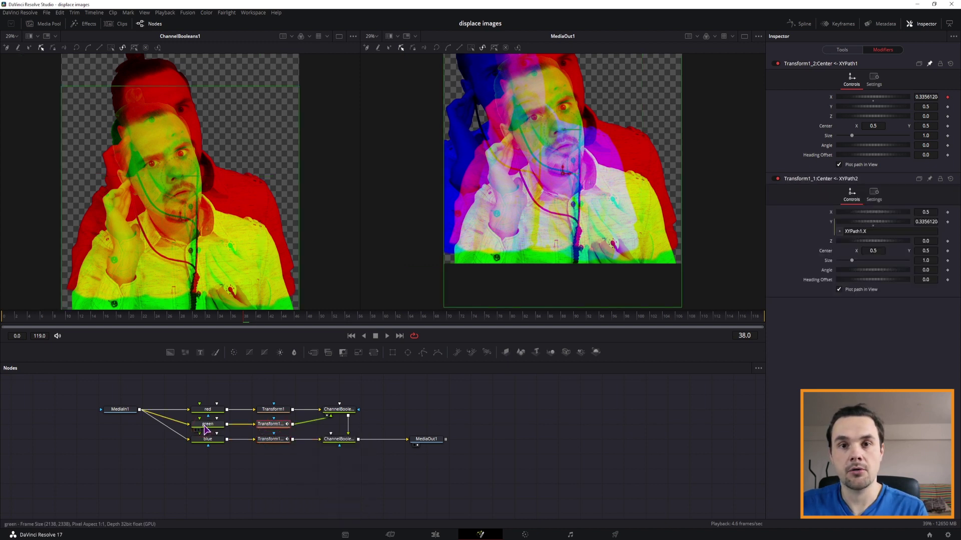
{"action": "left_click", "coordinate": [273, 409]}
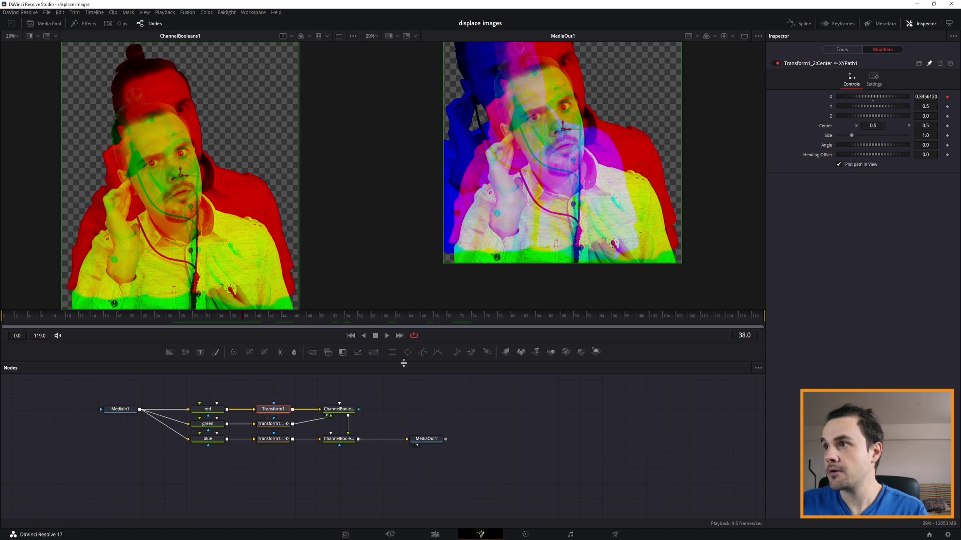
Add an XY Path modifier to Transform1's Center
{"action": "left_click", "coordinate": [843, 50]}
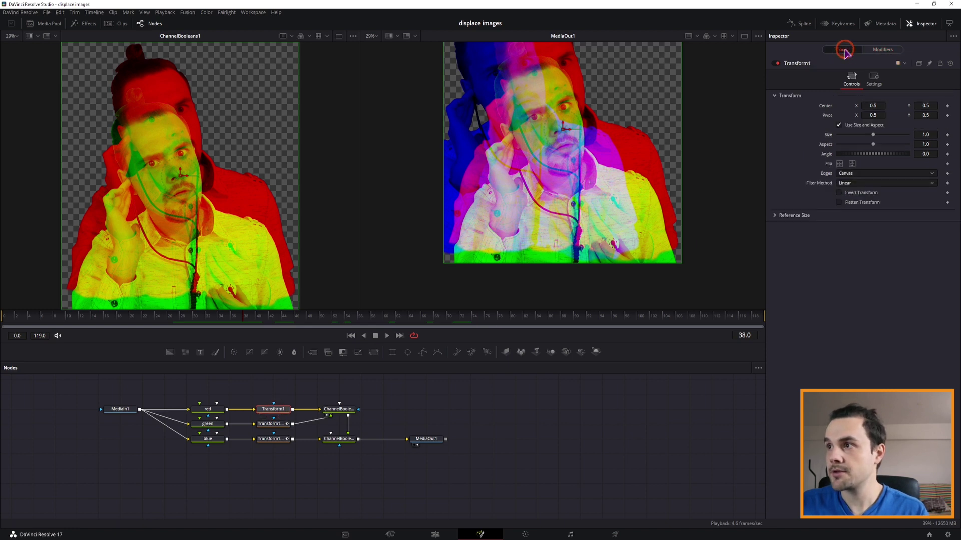
{"action": "right_click", "coordinate": [831, 106]}
{"action": "mouse_move", "coordinate": [863, 137]}
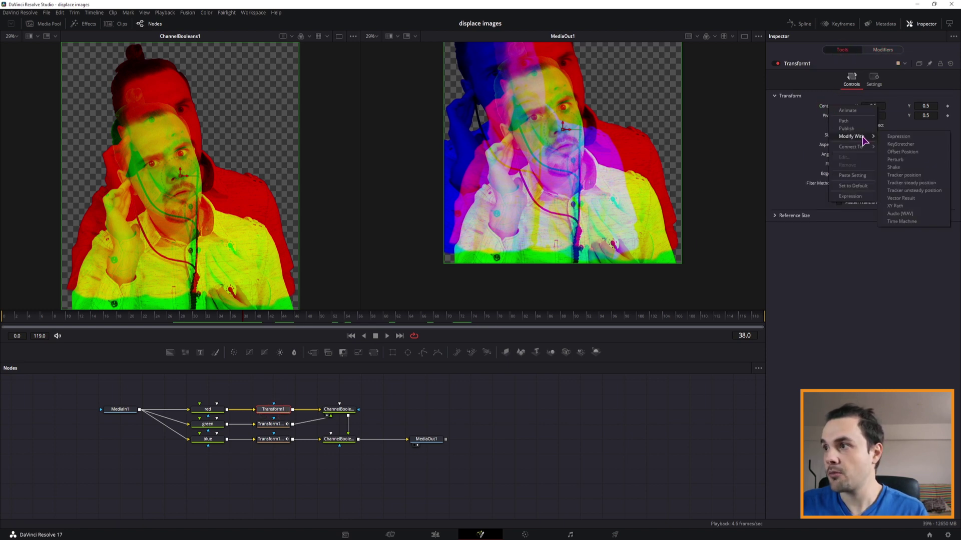
{"action": "left_click", "coordinate": [899, 218]}
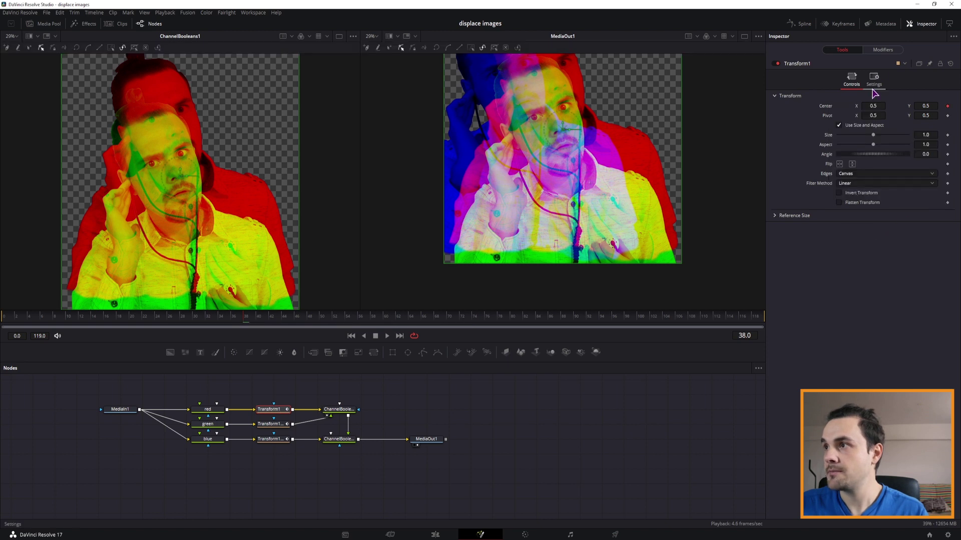
Set the red path's X to the expression 1-XYPath1.X
{"action": "left_click", "coordinate": [883, 49]}
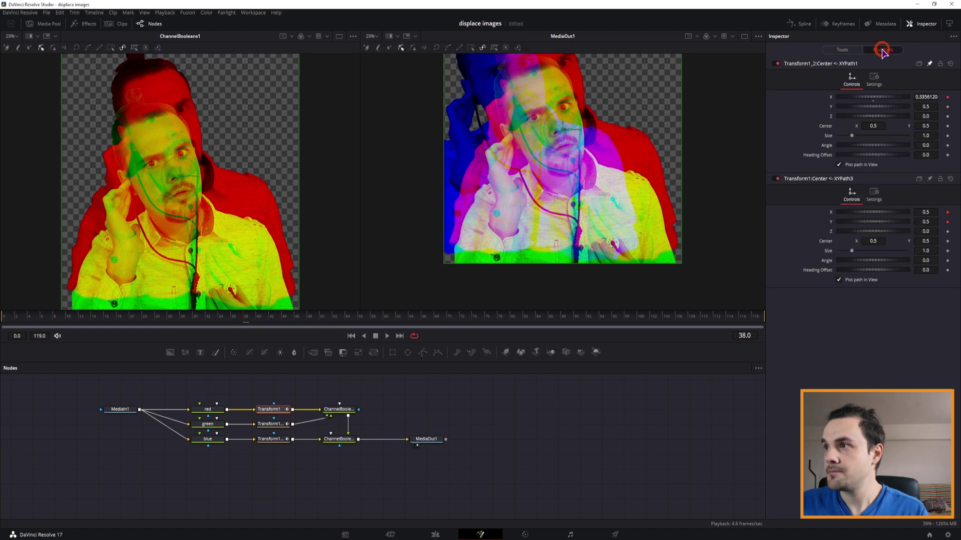
{"action": "left_click", "coordinate": [948, 213]}
{"action": "left_click", "coordinate": [920, 212]}
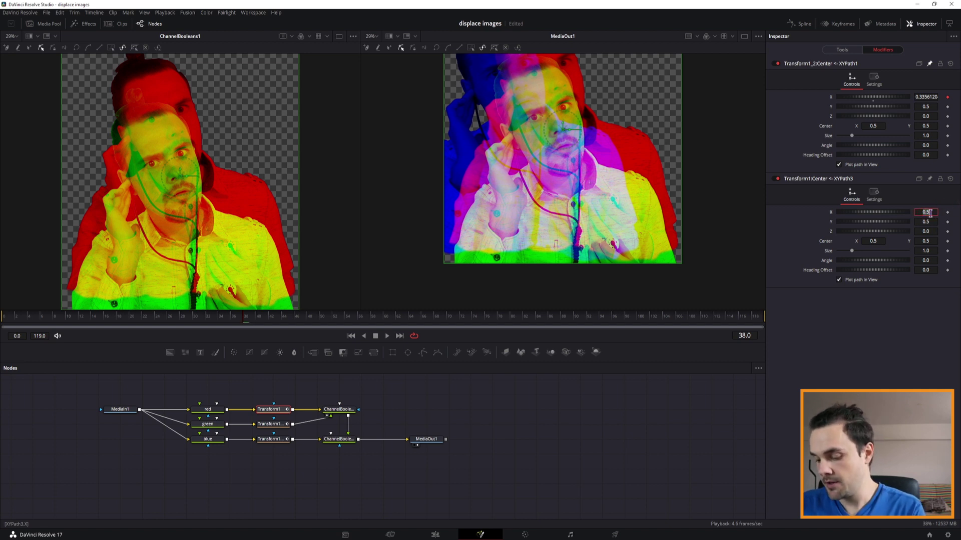
{"action": "type", "text": "0"}
{"action": "key", "text": "Return"}
{"action": "left_click", "coordinate": [840, 223]}
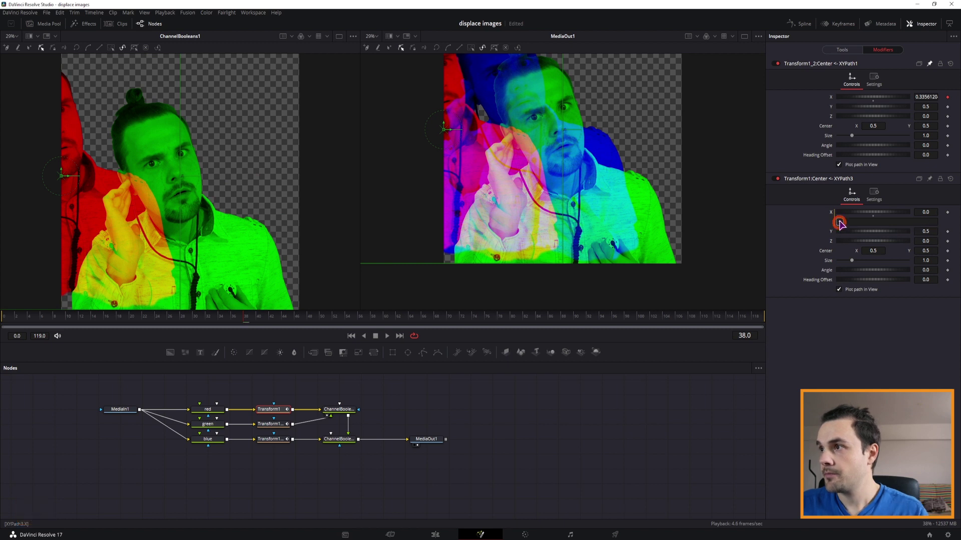
{"action": "left_click_drag", "start_coordinate": [840, 223], "coordinate": [833, 98]}
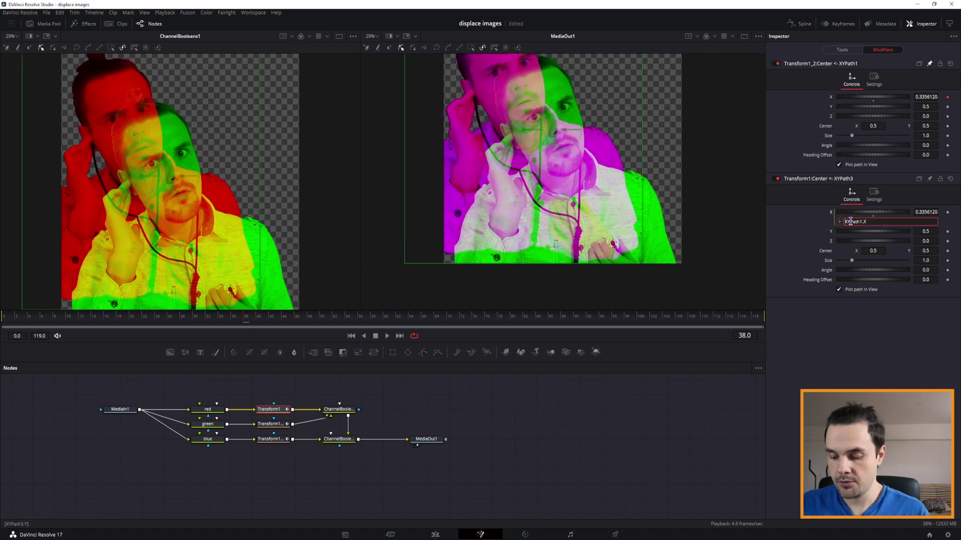
{"action": "type", "text": "1-"}
{"action": "key", "text": "Return"}
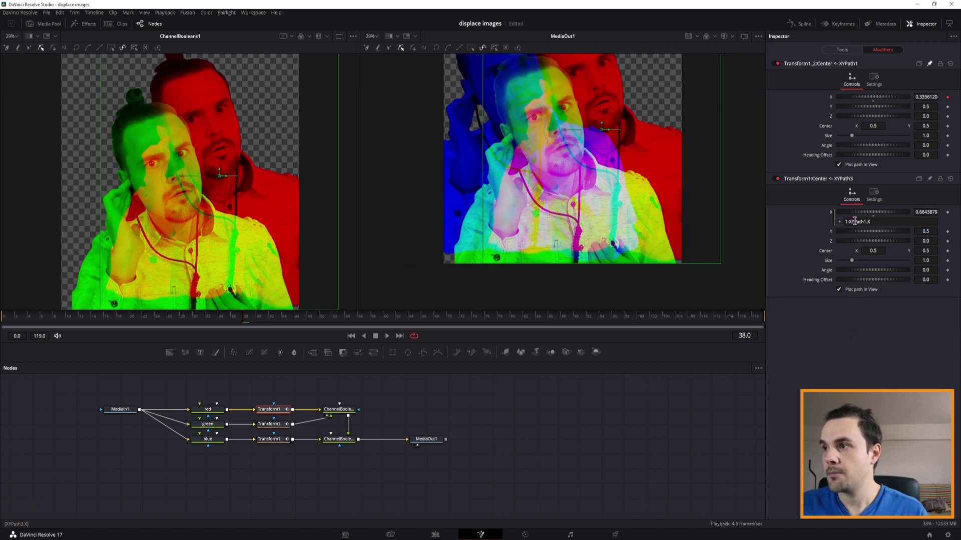
{"action": "left_click", "coordinate": [275, 441]}
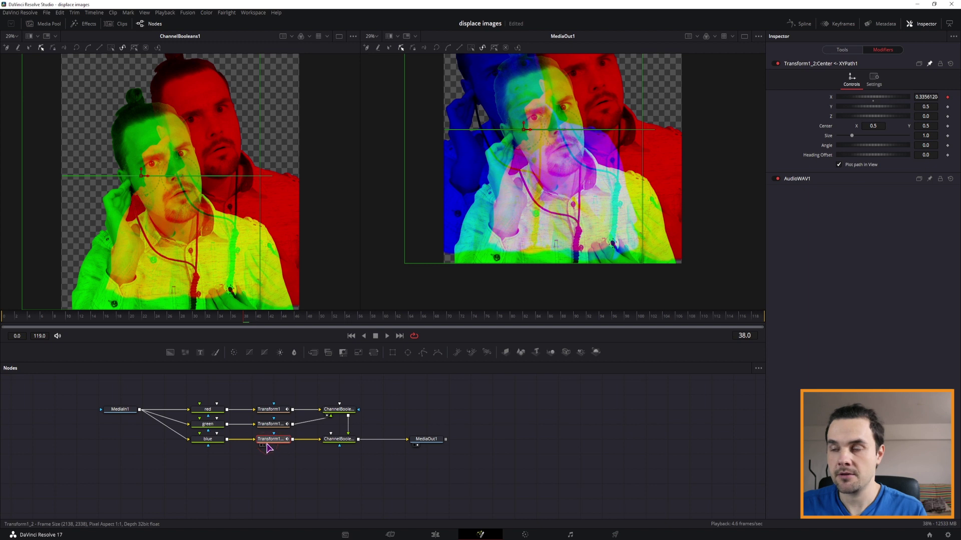
Set AudioWAV1's Amplitude Scale to 0.1 and Amplitude Offset to 0.5
{"action": "left_click", "coordinate": [803, 180]}
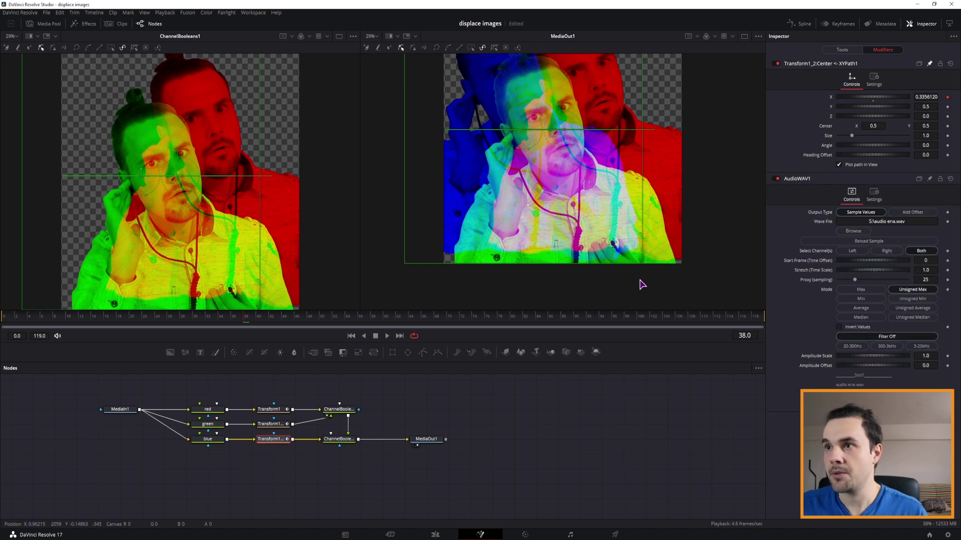
{"action": "left_click", "coordinate": [927, 356]}
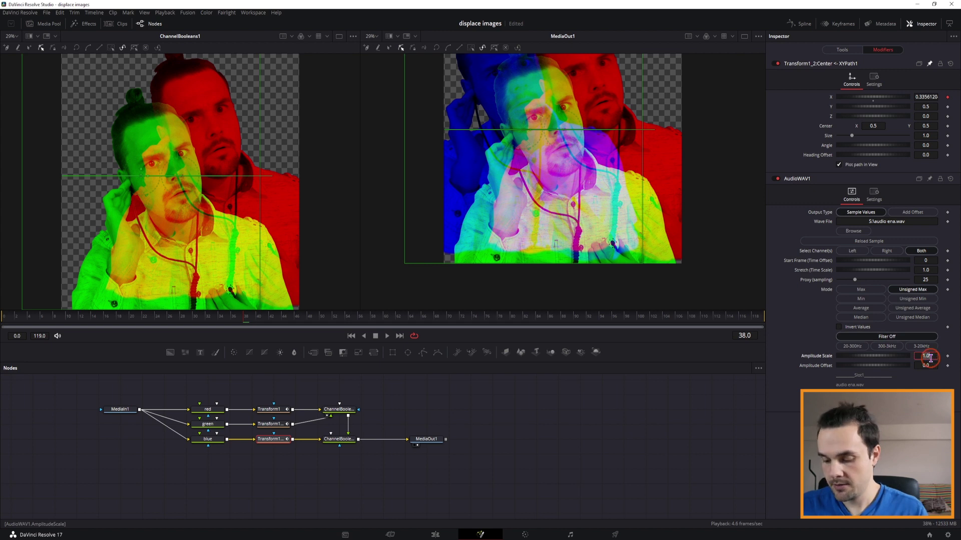
{"action": "type", "text": "0.1"}
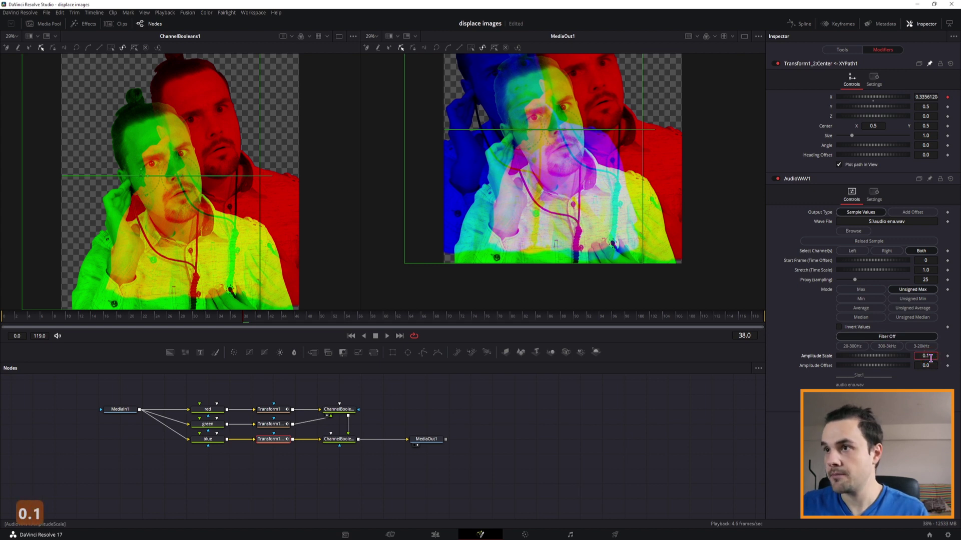
{"action": "left_click", "coordinate": [925, 365]}
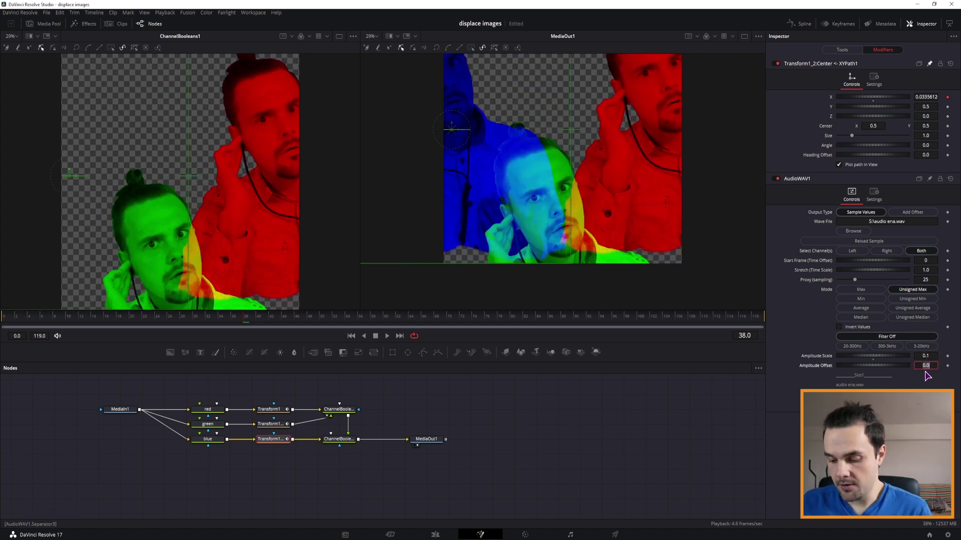
{"action": "type", "text": "0.5"}
{"action": "key", "text": "Return"}
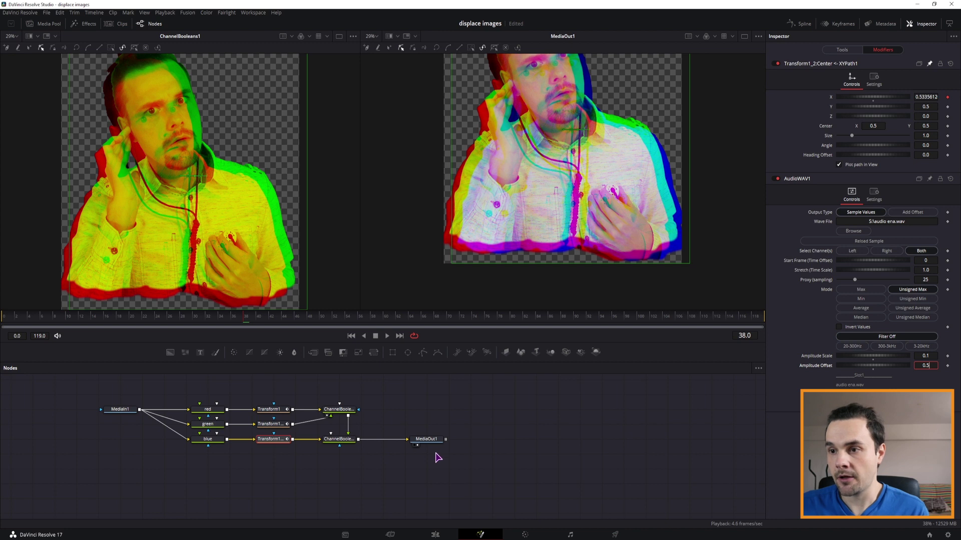
{"action": "left_click_drag", "start_coordinate": [429, 439], "coordinate": [450, 439]}
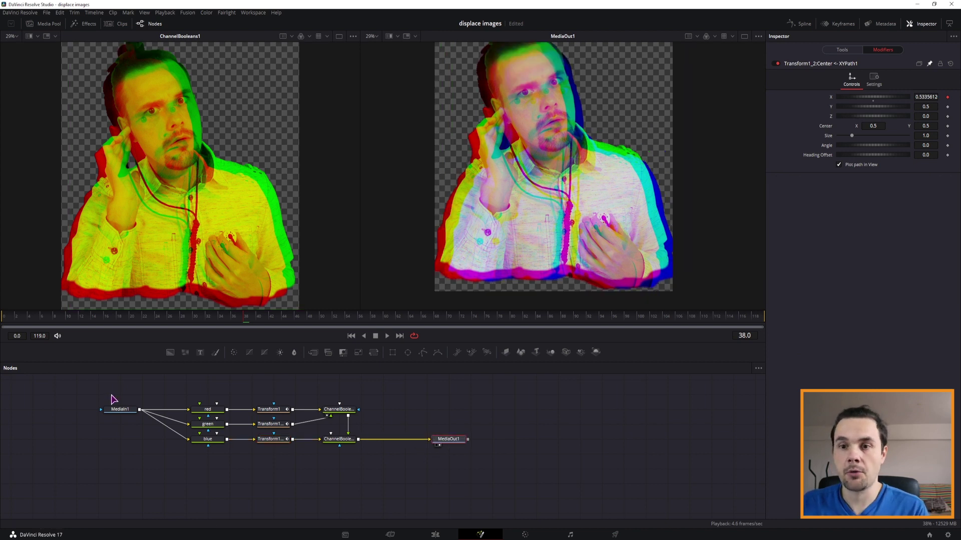
Insert Merge1 before MediaOut1 with MediaIn1 as foreground, then add a Polygon node
{"action": "left_click", "coordinate": [108, 416]}
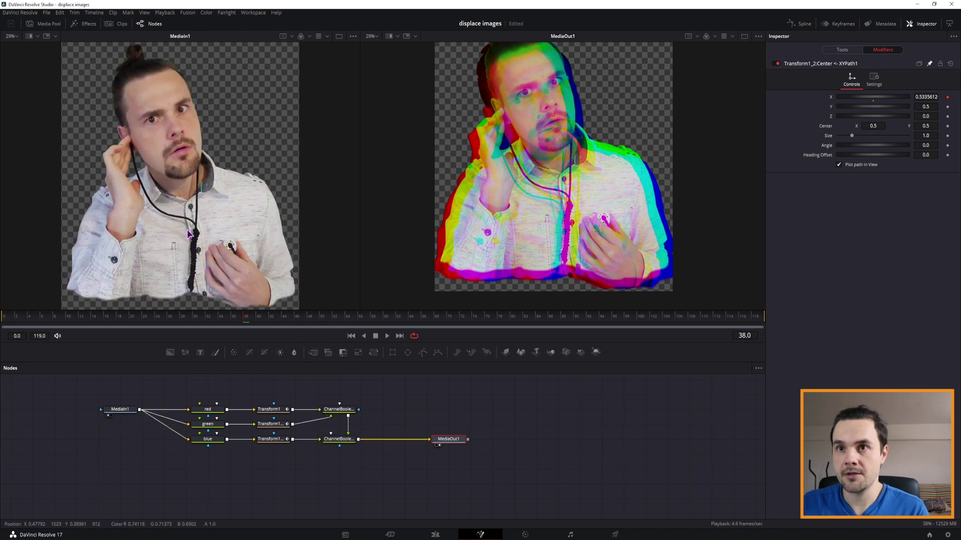
{"action": "left_click_drag", "start_coordinate": [312, 352], "coordinate": [399, 443]}
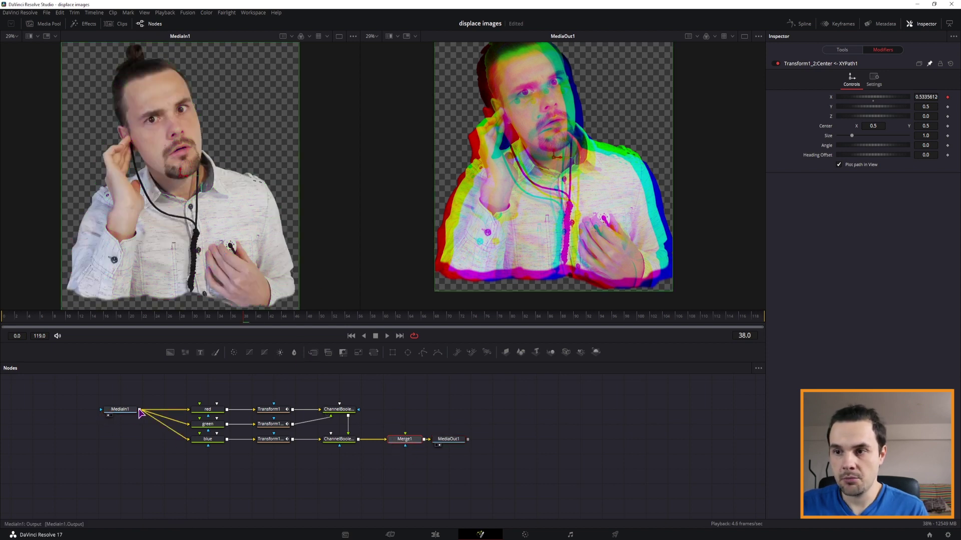
{"action": "left_click_drag", "start_coordinate": [139, 409], "coordinate": [404, 440]}
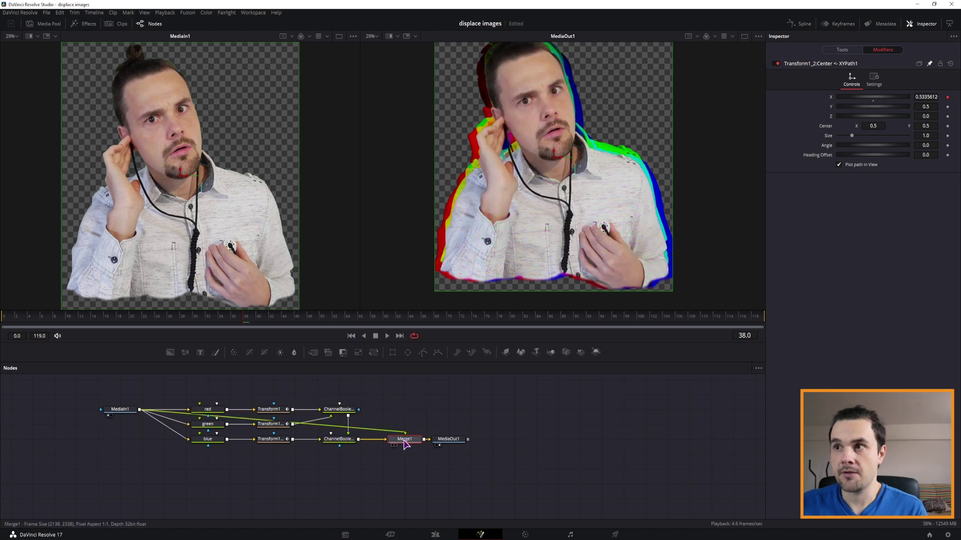
{"action": "left_click_drag", "start_coordinate": [404, 444], "coordinate": [405, 459]}
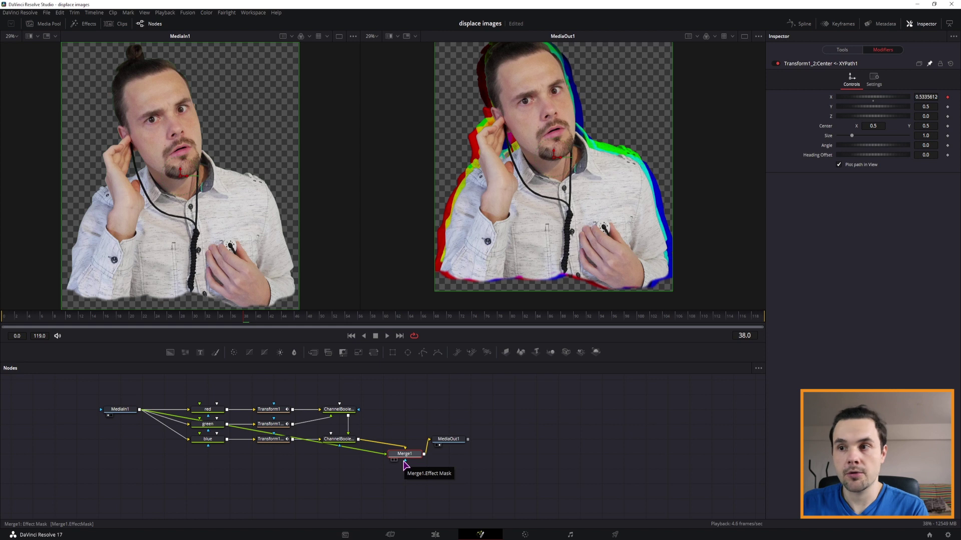
{"action": "left_click", "coordinate": [365, 497]}
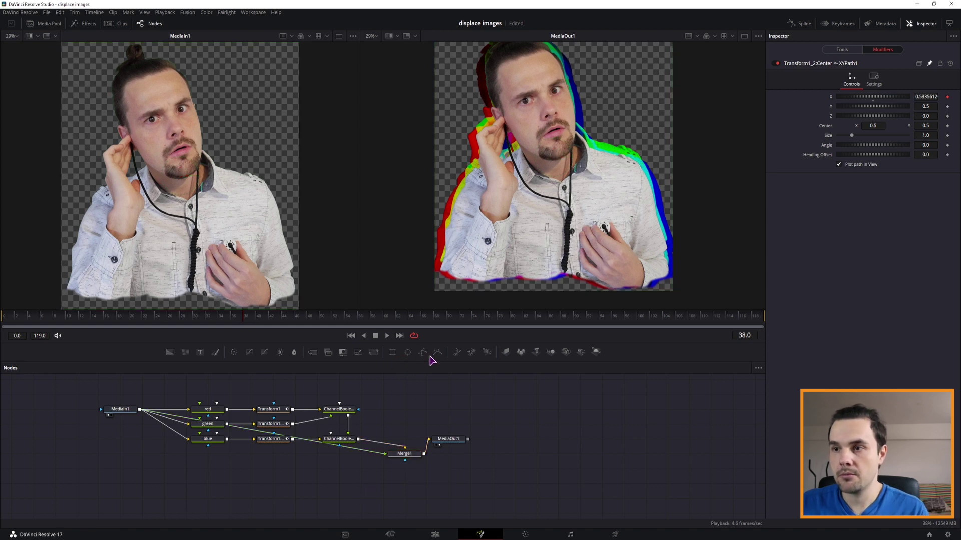
{"action": "left_click", "coordinate": [423, 352]}
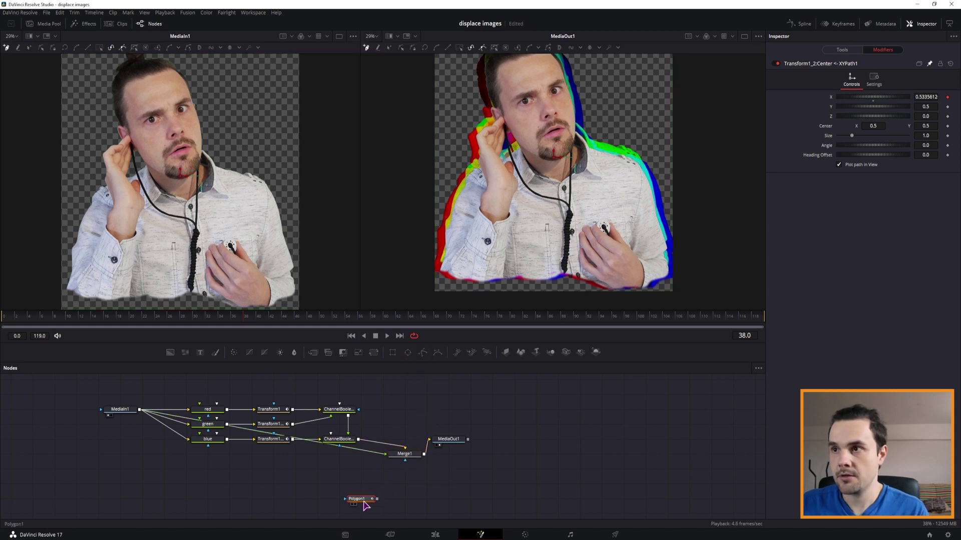
Draw a closed polygon around the man and connect it as Merge1's mask
{"action": "left_click", "coordinate": [496, 67]}
{"action": "left_click", "coordinate": [546, 64]}
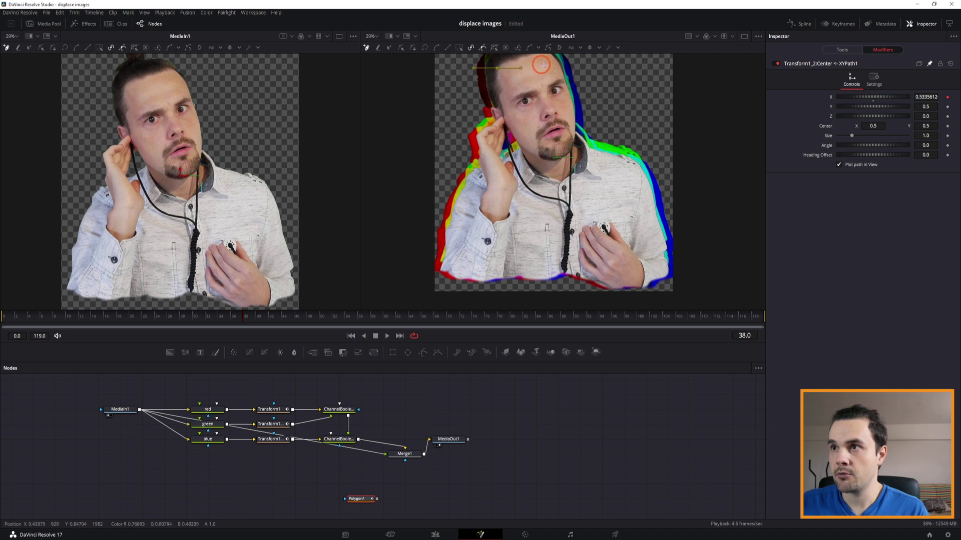
{"action": "left_click", "coordinate": [567, 112]}
{"action": "left_click", "coordinate": [596, 159]}
{"action": "left_click", "coordinate": [635, 172]}
{"action": "left_click", "coordinate": [661, 264]}
{"action": "left_click", "coordinate": [454, 271]}
{"action": "left_click", "coordinate": [497, 67]}
{"action": "left_click_drag", "start_coordinate": [377, 499], "coordinate": [405, 460]}
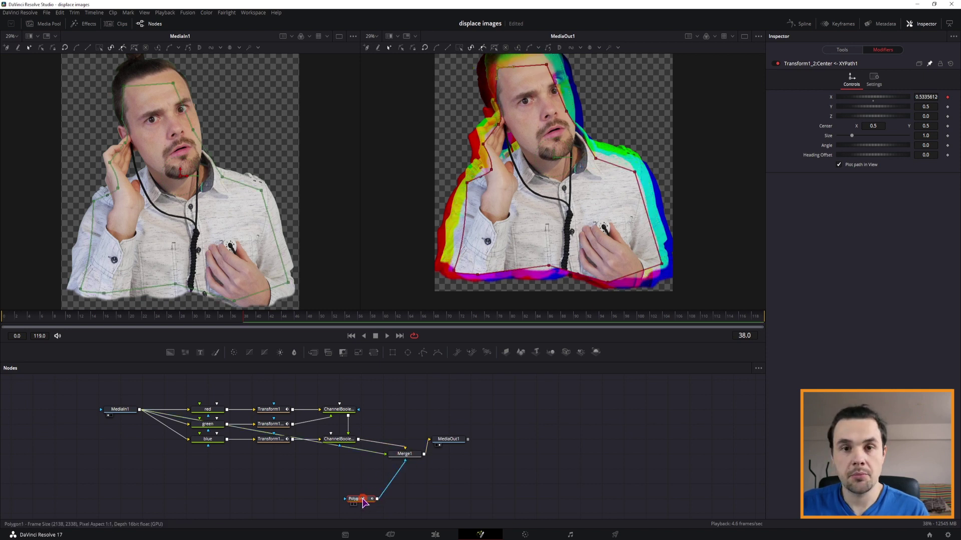
Soften Polygon1's edge to 0.0791 and disconnect it from Merge1's mask
{"action": "left_click", "coordinate": [842, 50]}
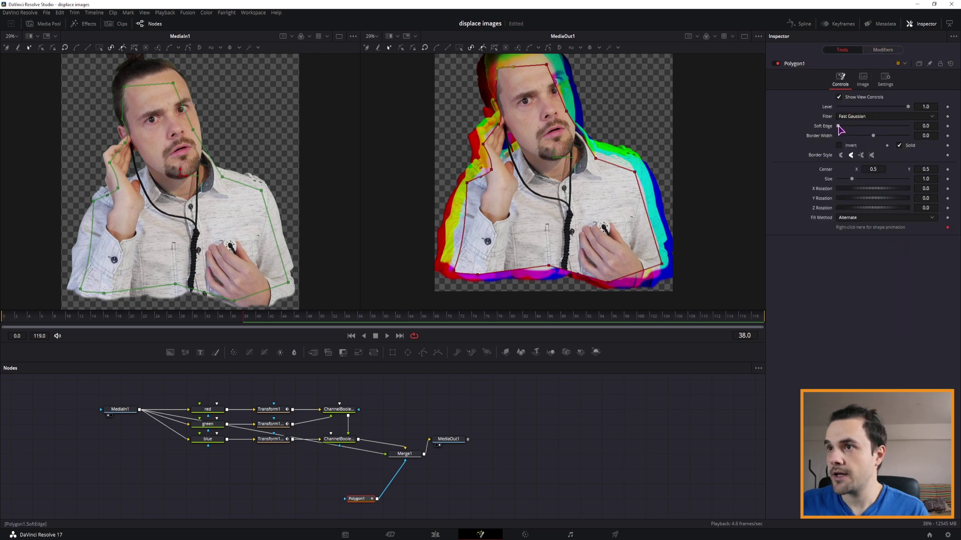
{"action": "left_click_drag", "start_coordinate": [839, 127], "coordinate": [866, 128]}
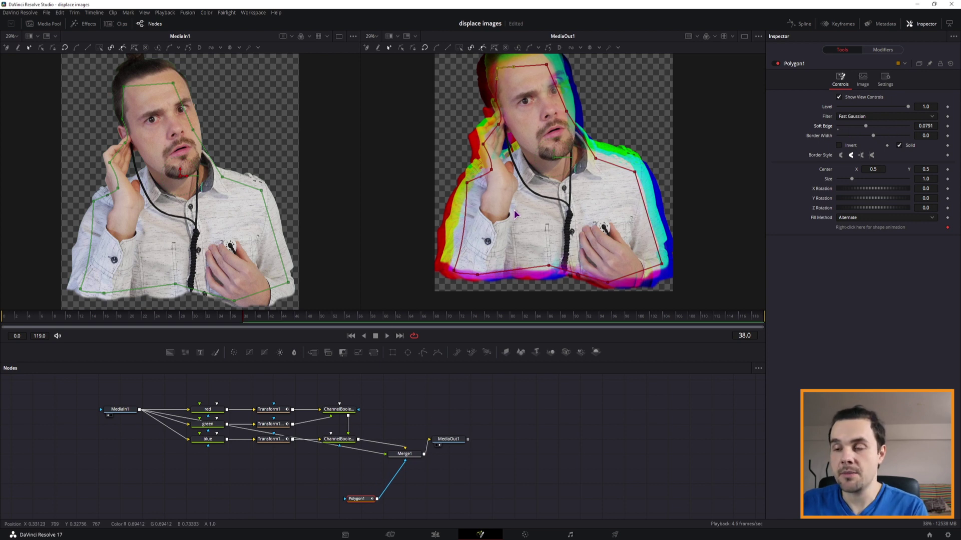
{"action": "left_click_drag", "start_coordinate": [404, 463], "coordinate": [325, 485]}
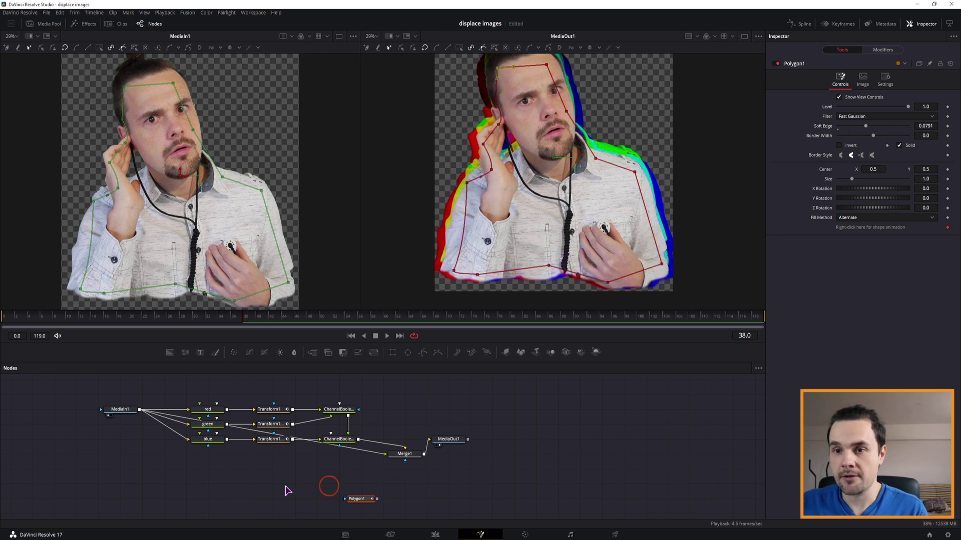
{"action": "left_click", "coordinate": [176, 488]}
{"action": "key", "text": "ctrl+space"}
{"action": "type", "text": "bit"}
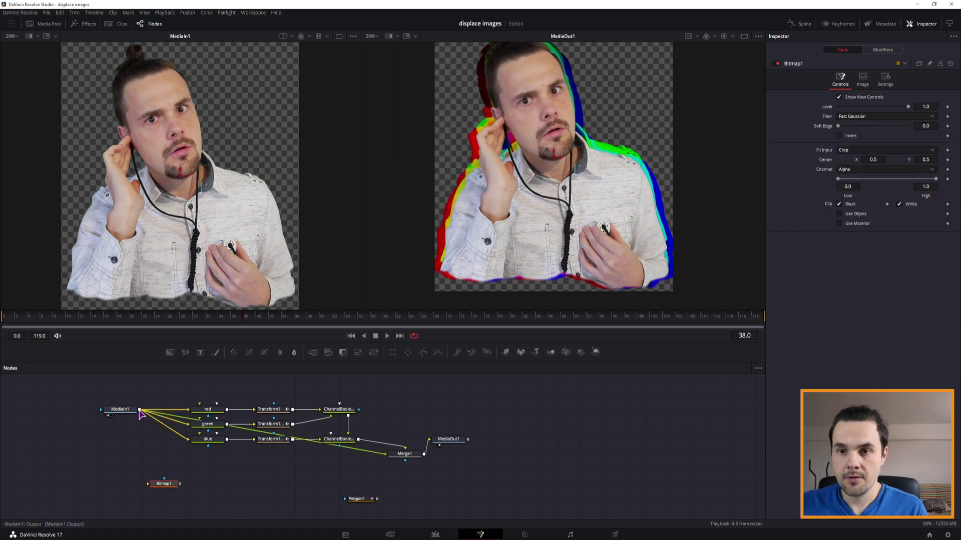
Feed MediaIn1 into Bitmap1, route it to Merge1's Effect Mask, and set Soft Edge to 0.0021
{"action": "left_click_drag", "start_coordinate": [140, 409], "coordinate": [154, 486]}
{"action": "key", "text": "1"}
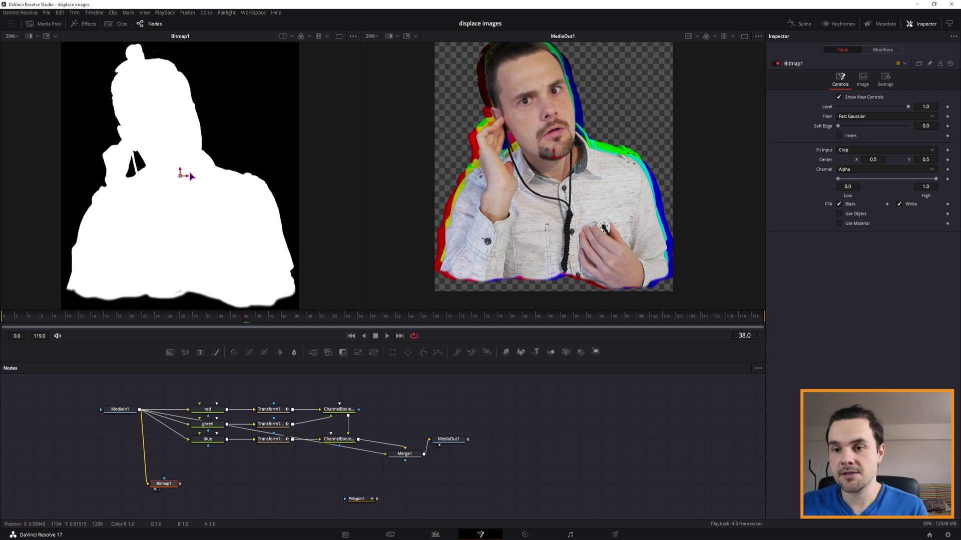
{"action": "left_click_drag", "start_coordinate": [180, 484], "coordinate": [406, 462]}
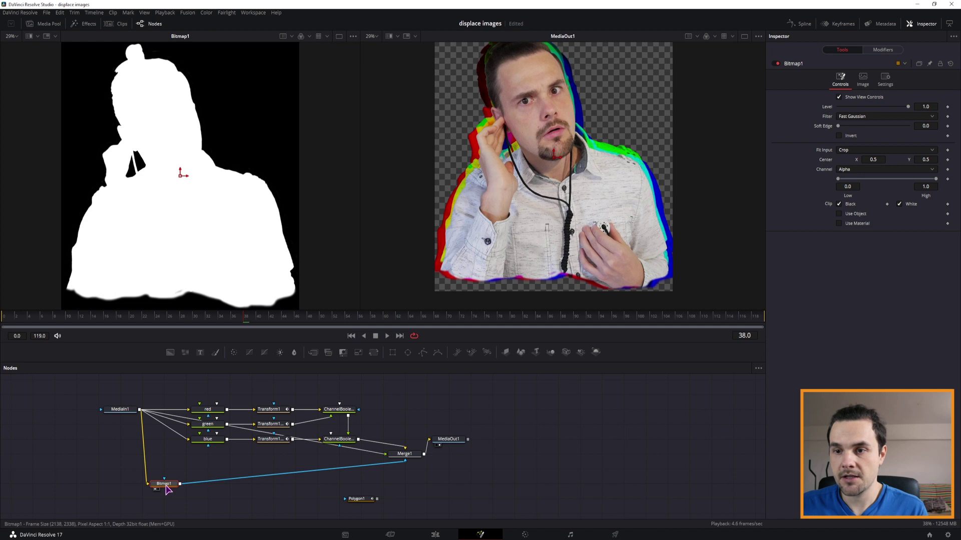
{"action": "mouse_move", "coordinate": [838, 126]}
{"action": "left_mouse_down"}
{"action": "mouse_move", "coordinate": [917, 126]}
{"action": "mouse_move", "coordinate": [840, 129]}
{"action": "left_mouse_up"}
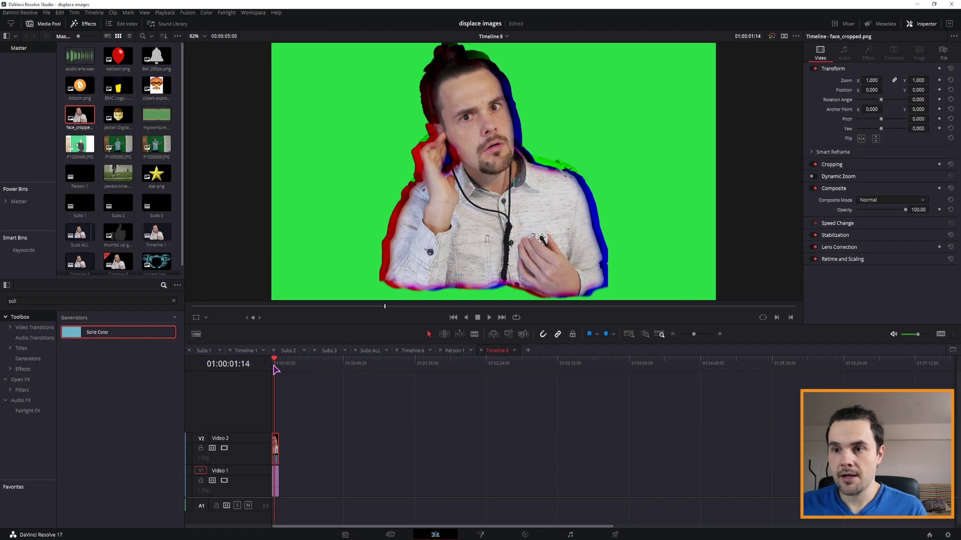
Play Timeline 8's cutout composite from the start, then stop playback
{"action": "left_click_drag", "start_coordinate": [276, 369], "coordinate": [272, 370]}
{"action": "left_click", "coordinate": [313, 400]}
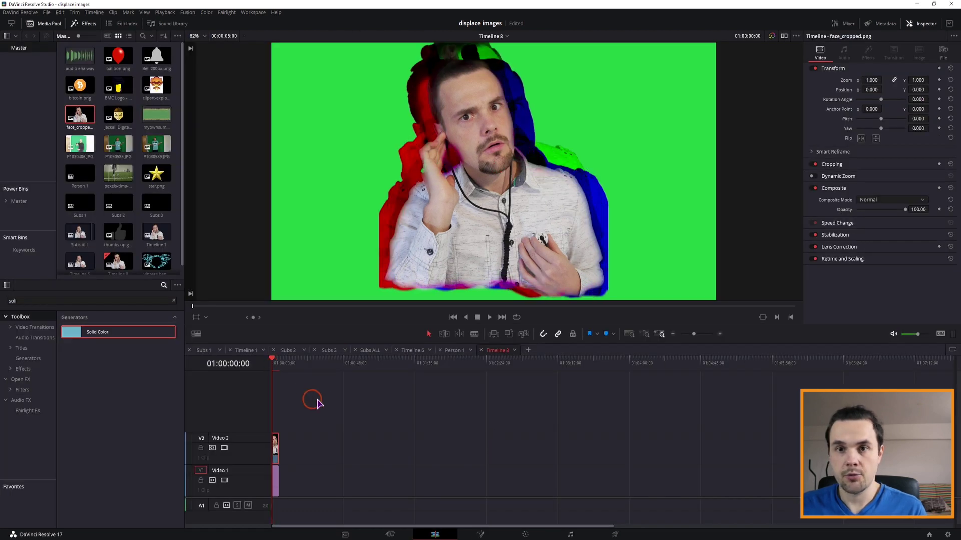
{"action": "key", "text": "space"}
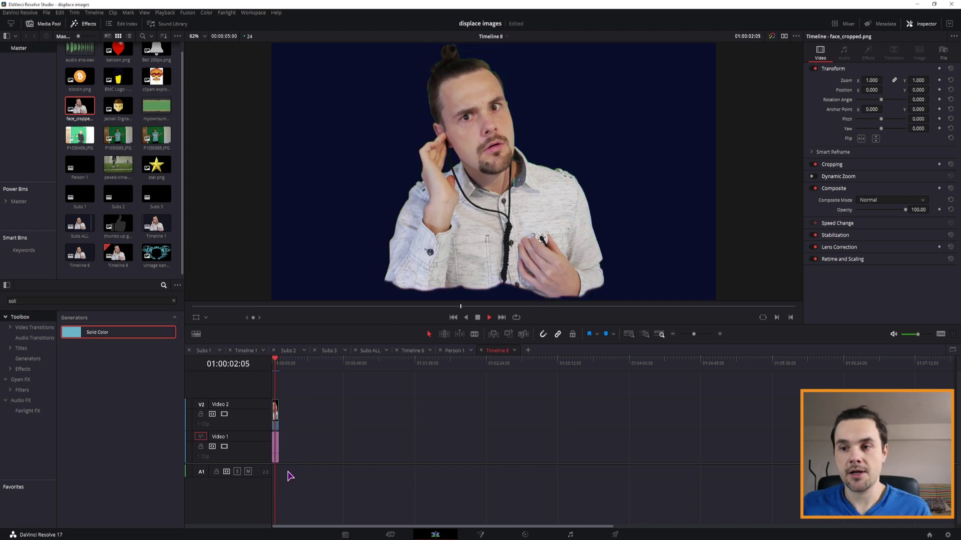
{"action": "key", "text": "space"}
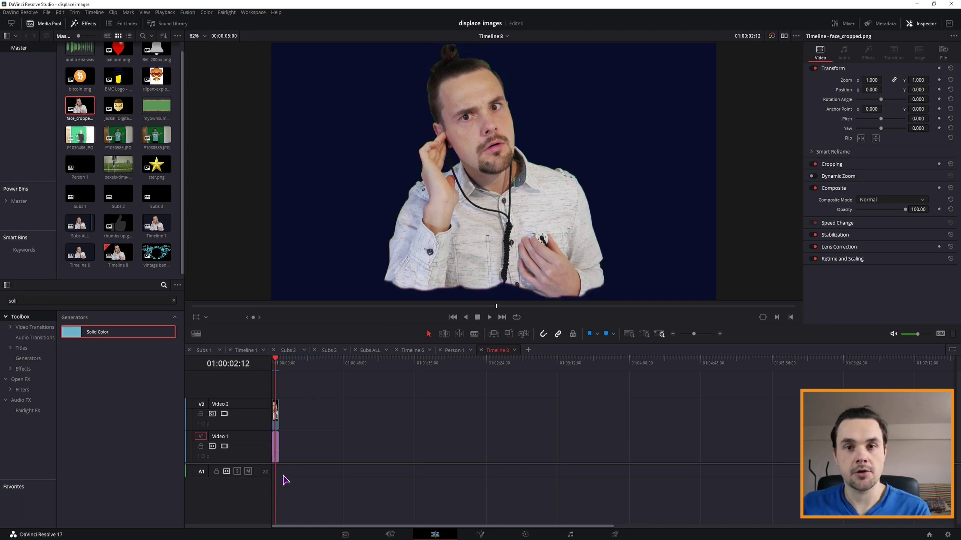